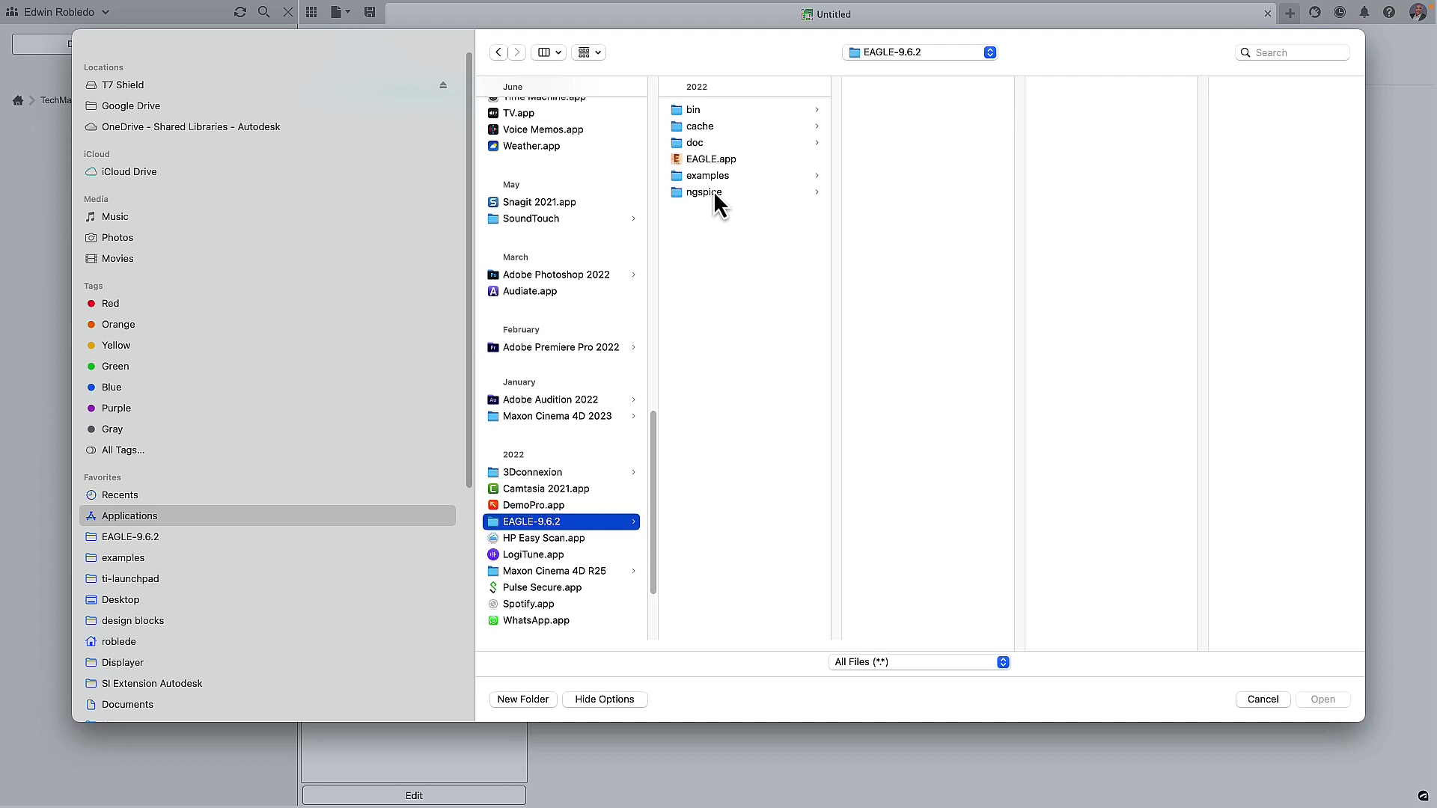
Upload hexapod.brd and hexapod.sch from the EAGLE examples together as one electronics design.
{"action": "left_click", "coordinate": [707, 176]}
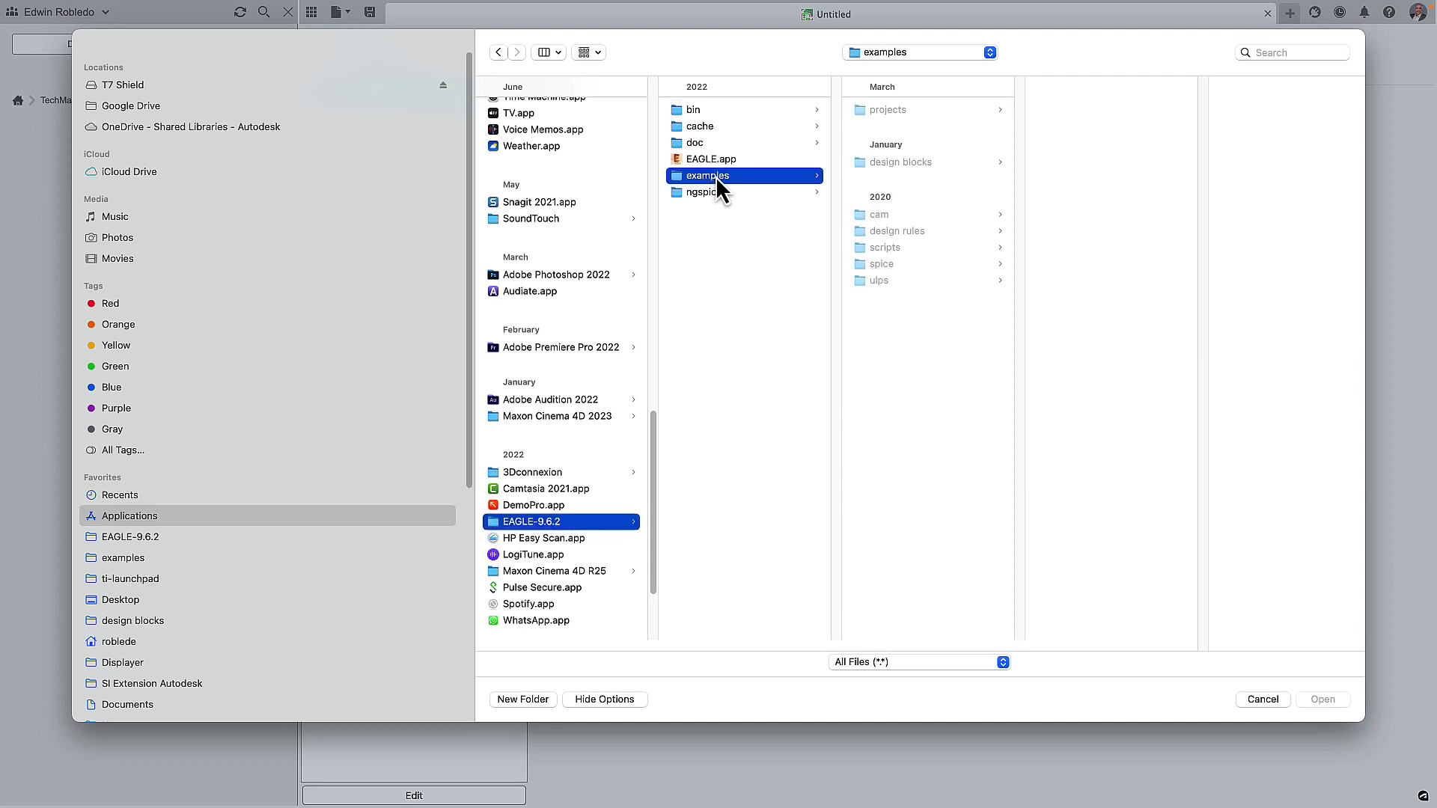
{"action": "left_click", "coordinate": [887, 110]}
{"action": "left_click", "coordinate": [1061, 109]}
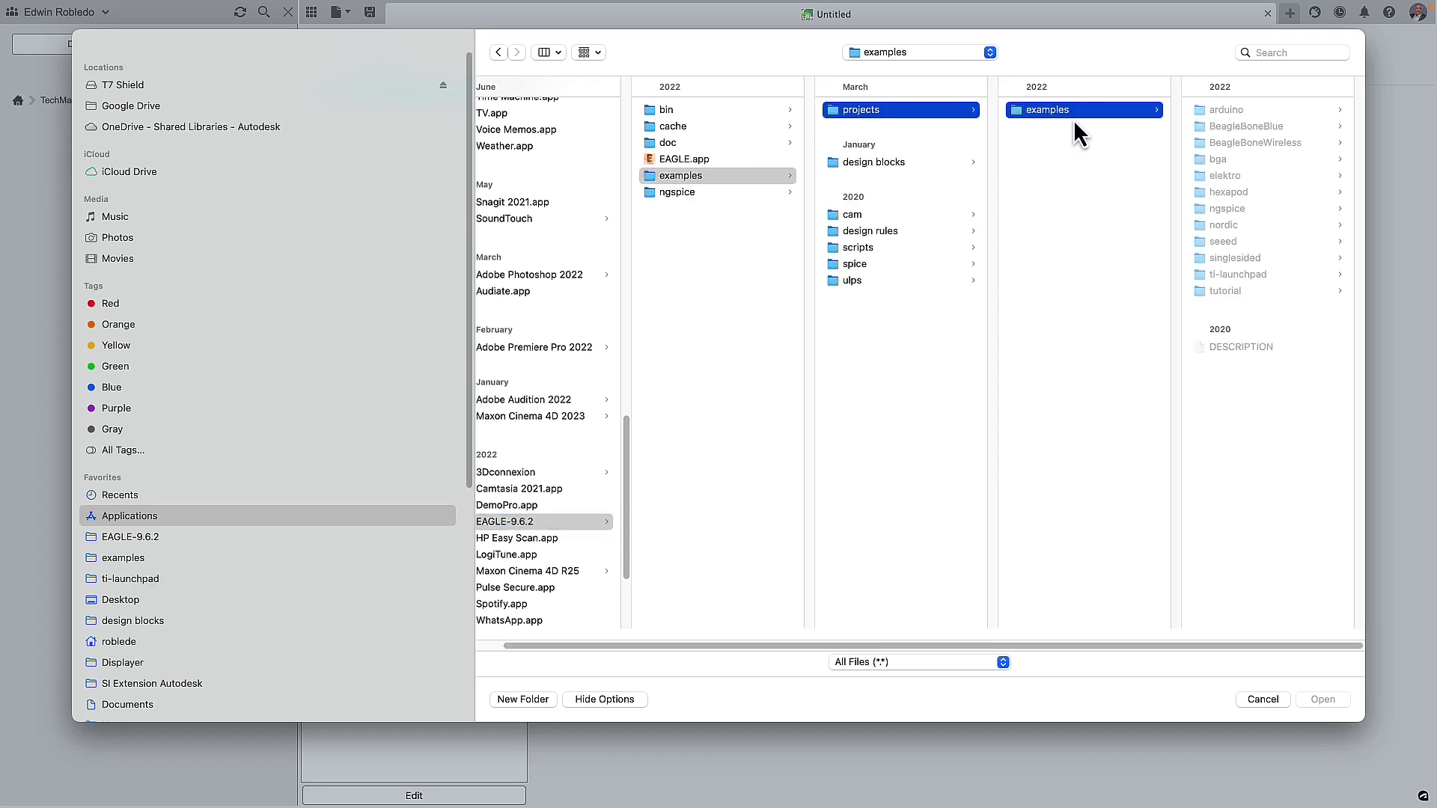
{"action": "left_click", "coordinate": [1223, 193]}
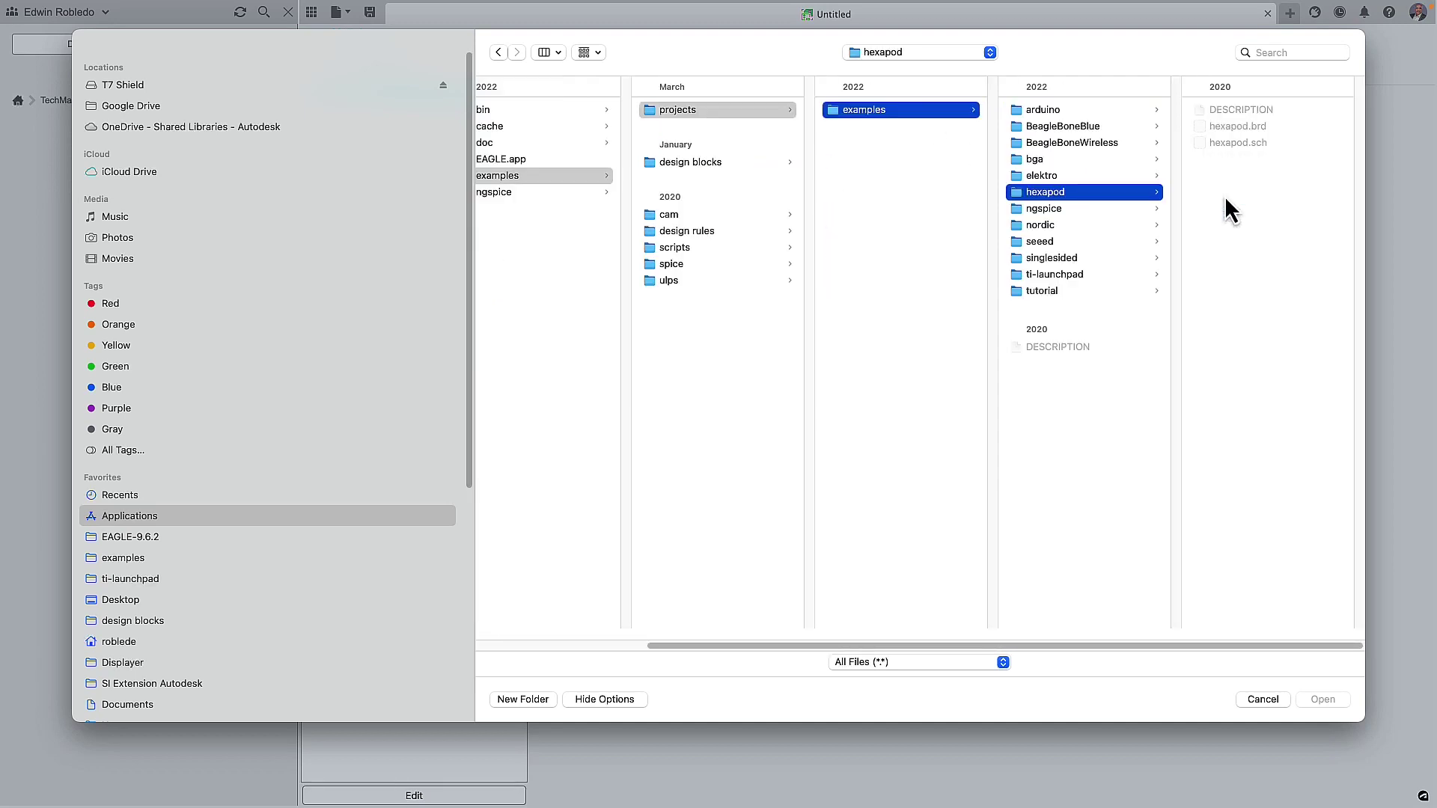
{"action": "left_click", "coordinate": [1237, 126]}
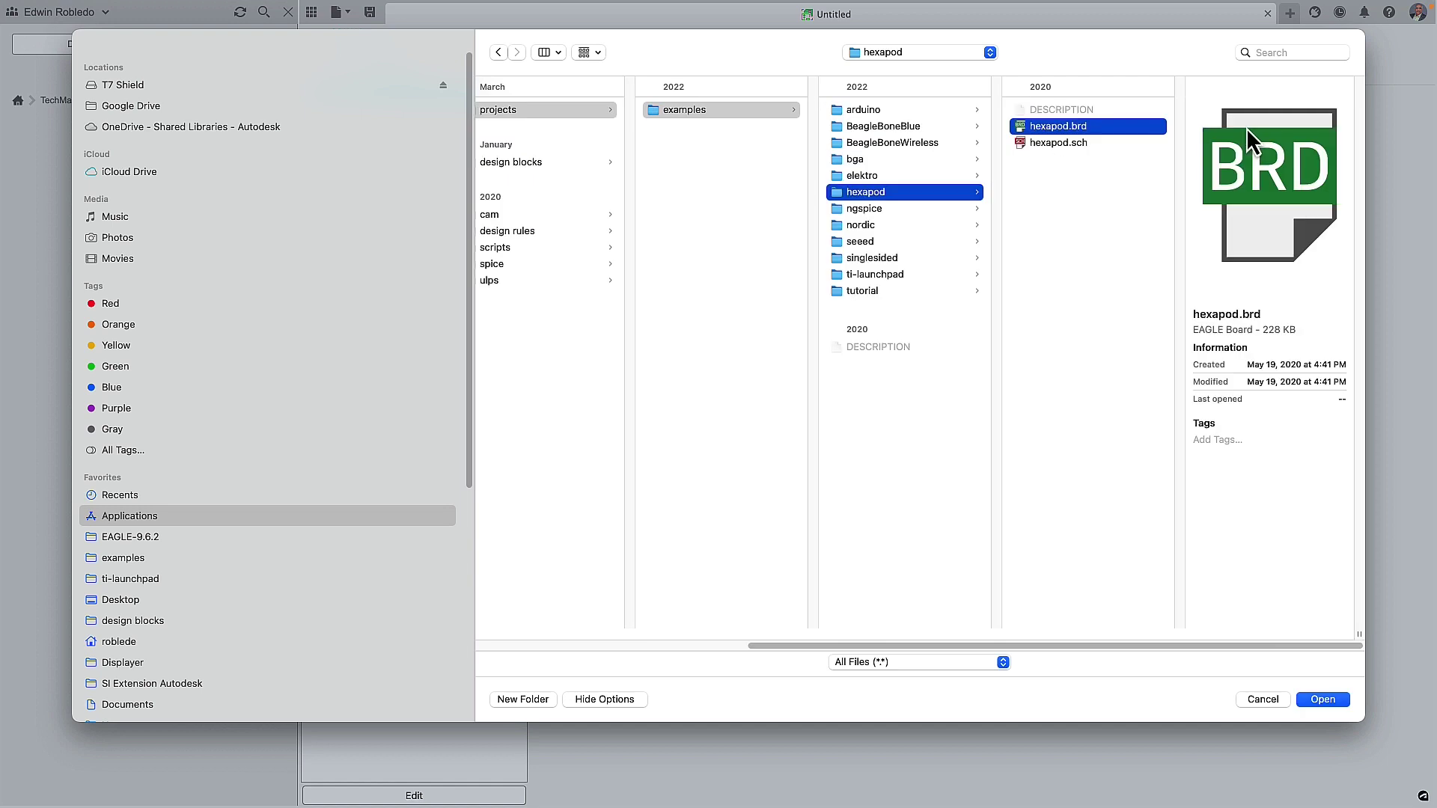
{"action": "left_click", "coordinate": [1059, 142], "text": "shift"}
{"action": "left_click", "coordinate": [1323, 699]}
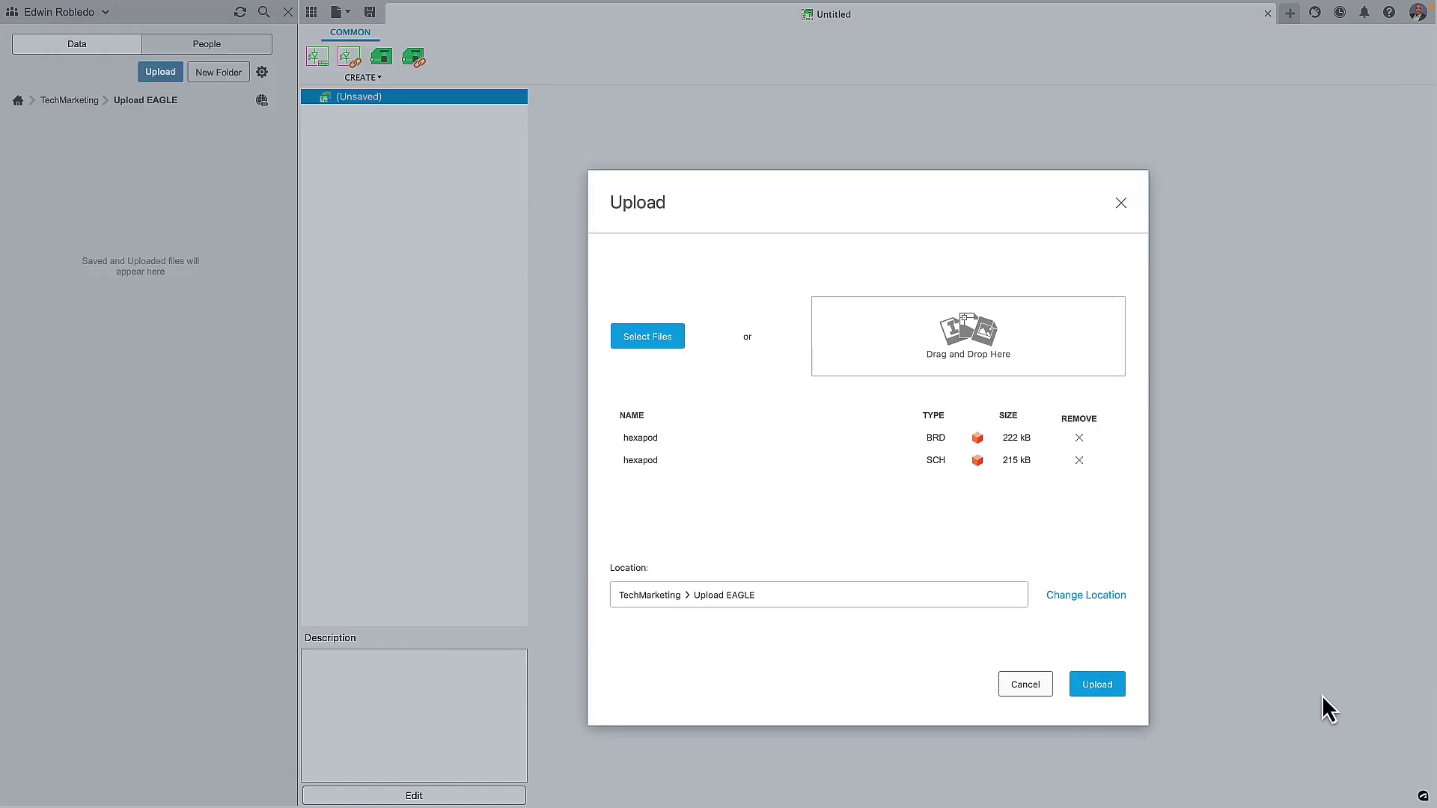
{"action": "left_click", "coordinate": [1098, 685]}
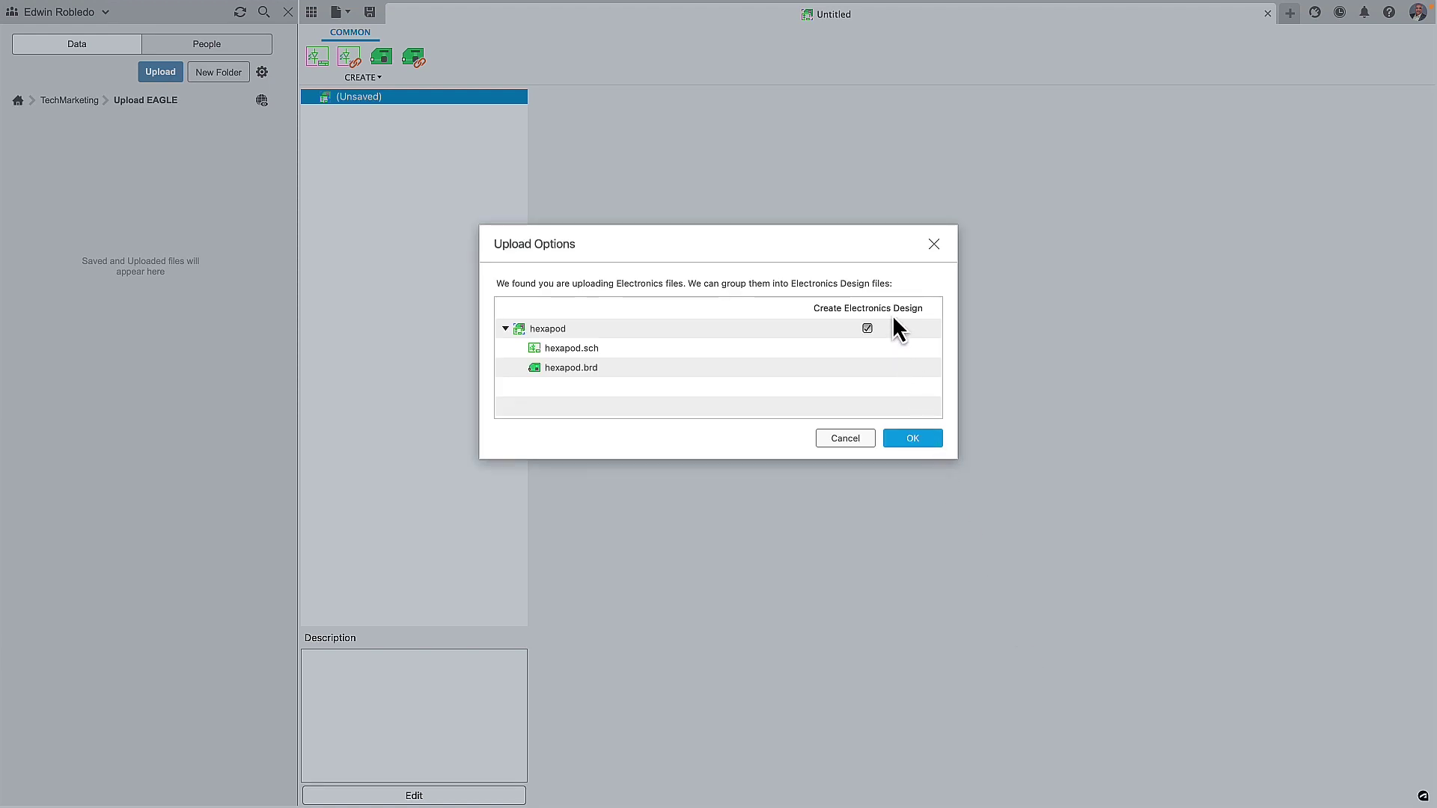
{"action": "left_click", "coordinate": [911, 438]}
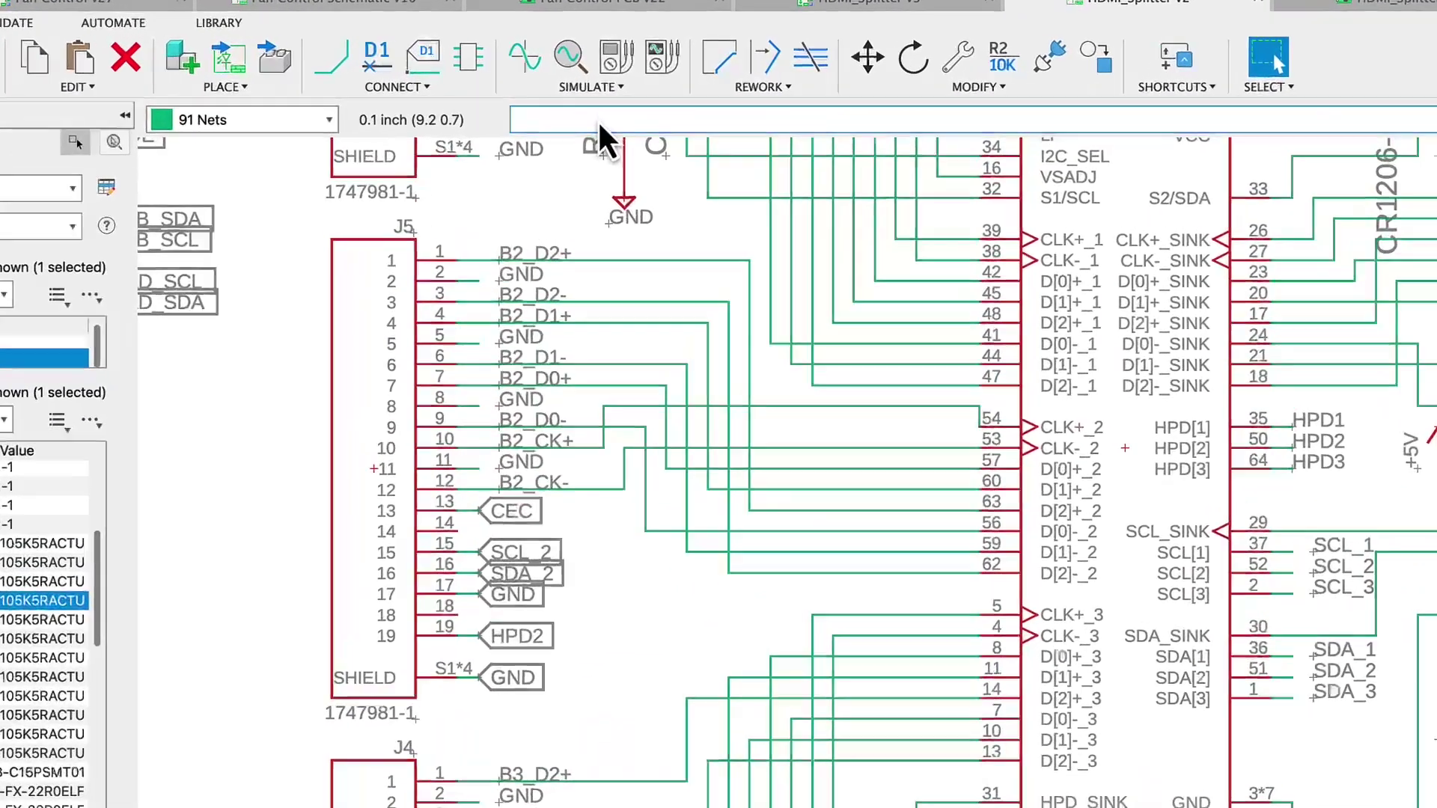
Run bom.ulp and review the bill of materials as a Values list.
{"action": "left_click", "coordinate": [598, 120]}
{"action": "type", "text": "run bom"}
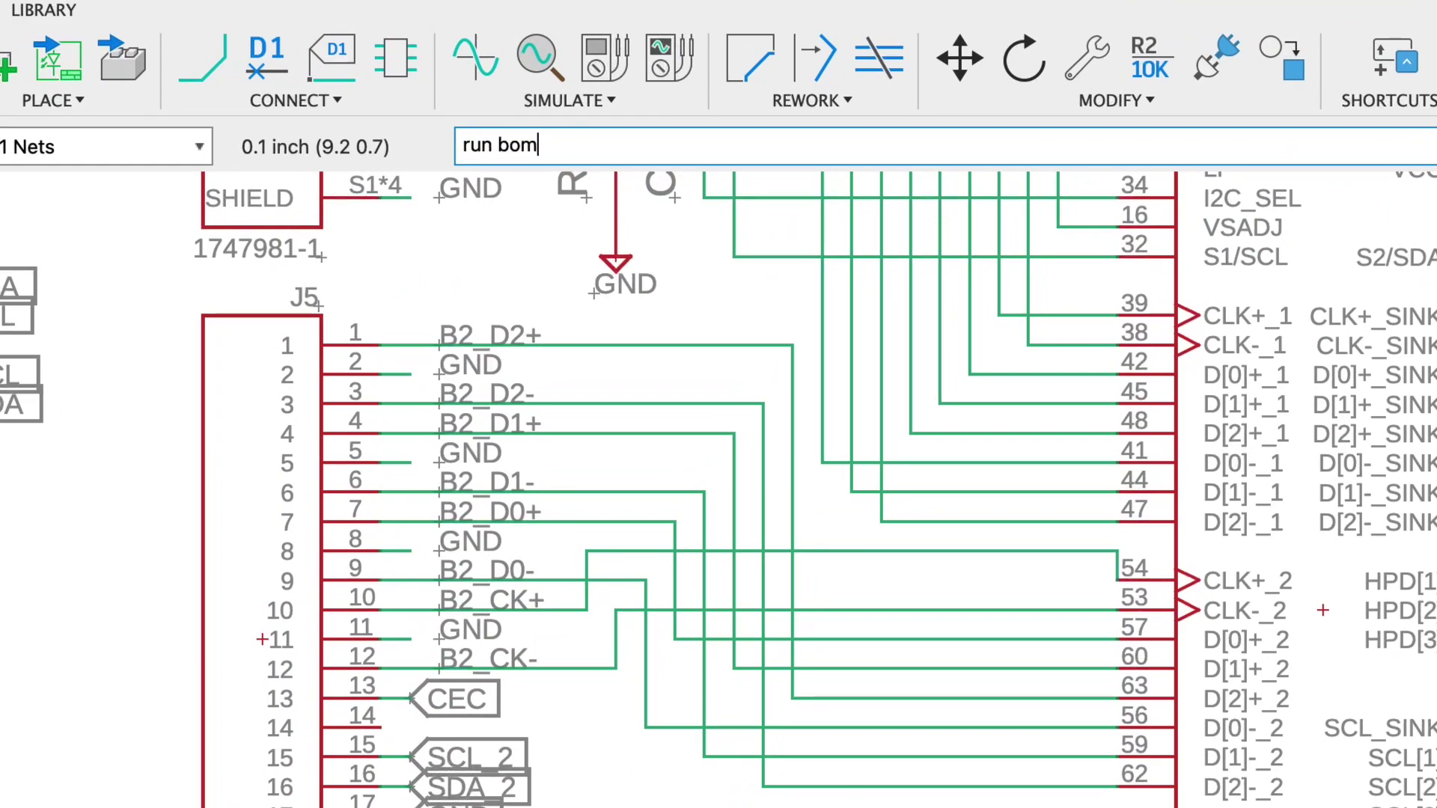
{"action": "type", "text": "lp"}
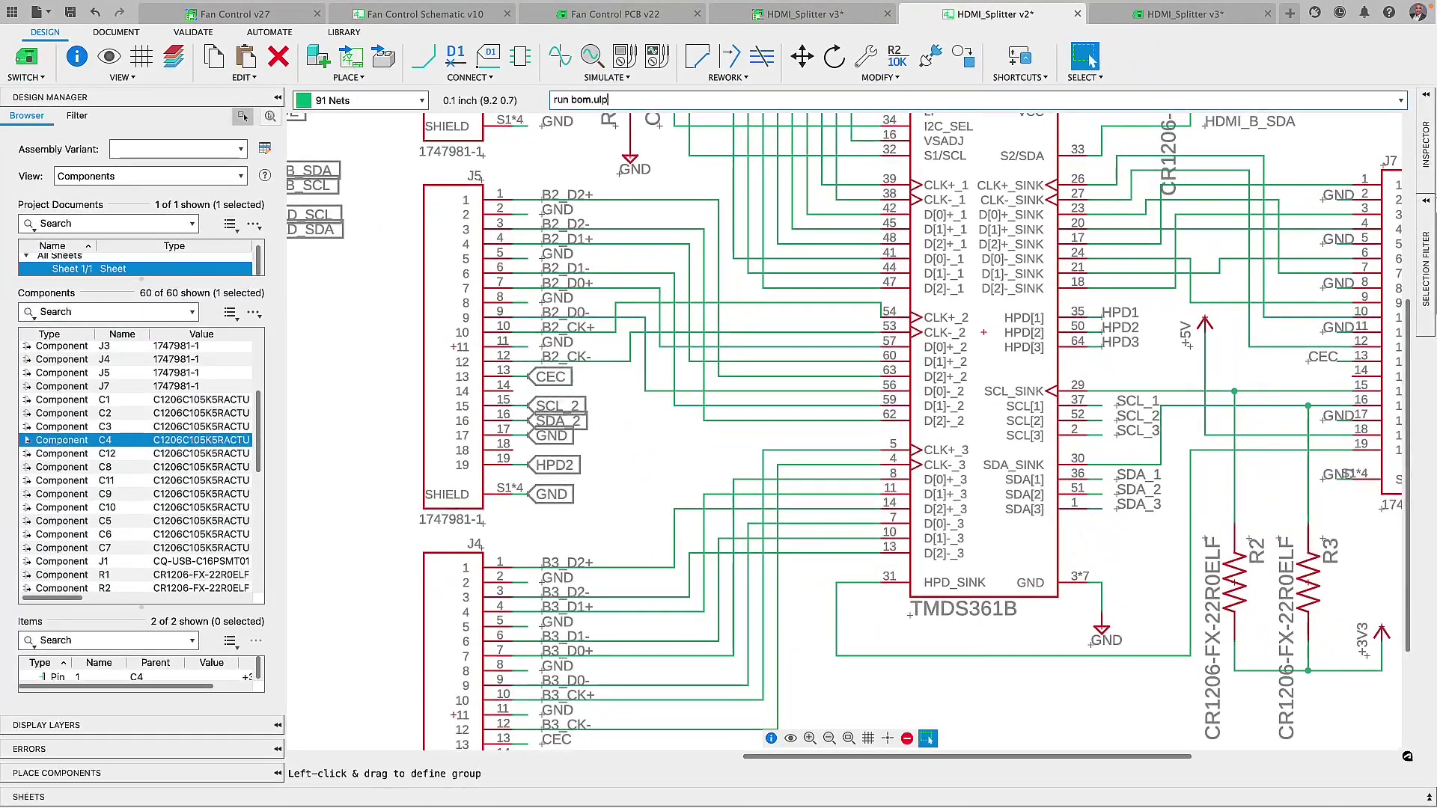
{"action": "key", "text": "Return"}
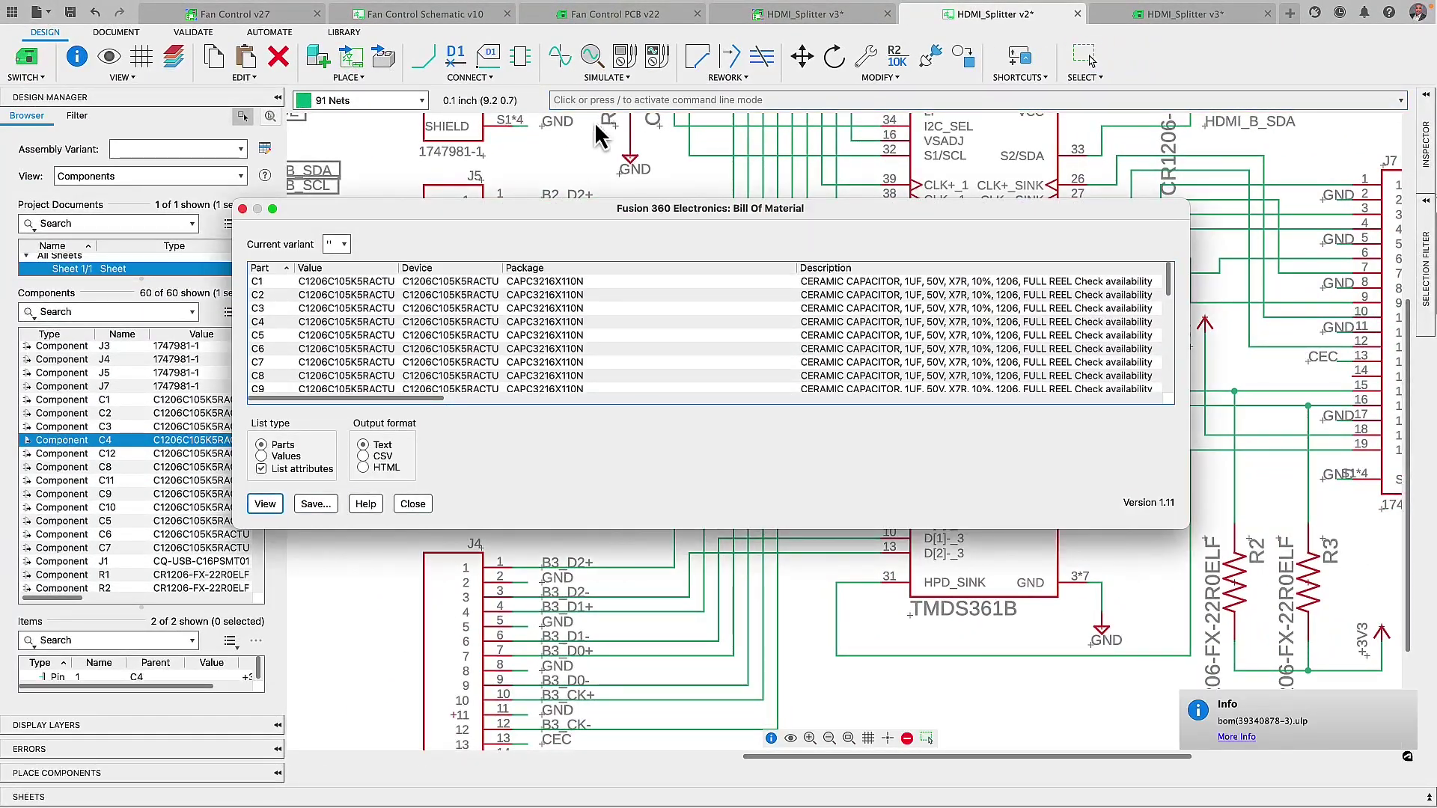
{"action": "left_click", "coordinate": [280, 458]}
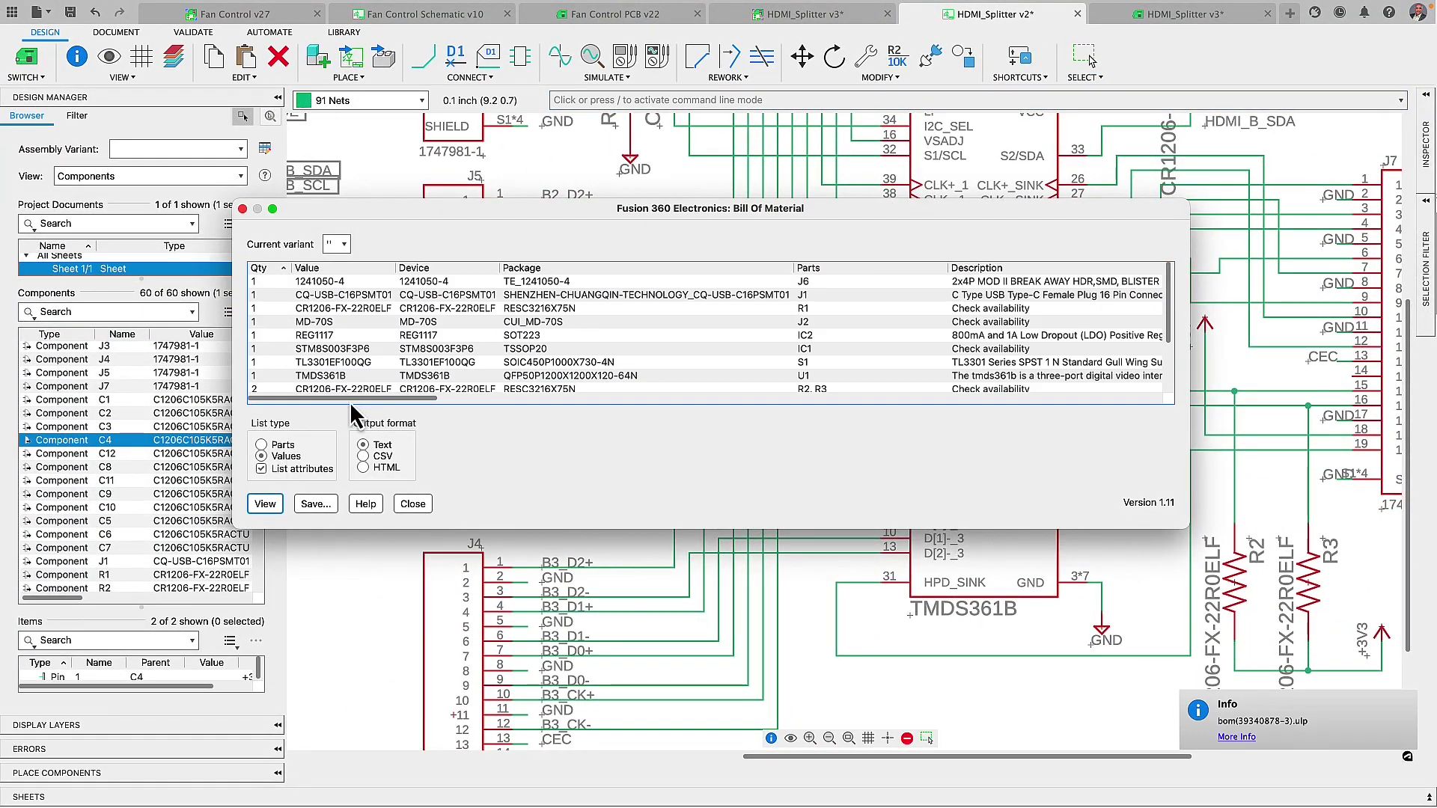
{"action": "left_click_drag", "start_coordinate": [351, 401], "coordinate": [469, 405]}
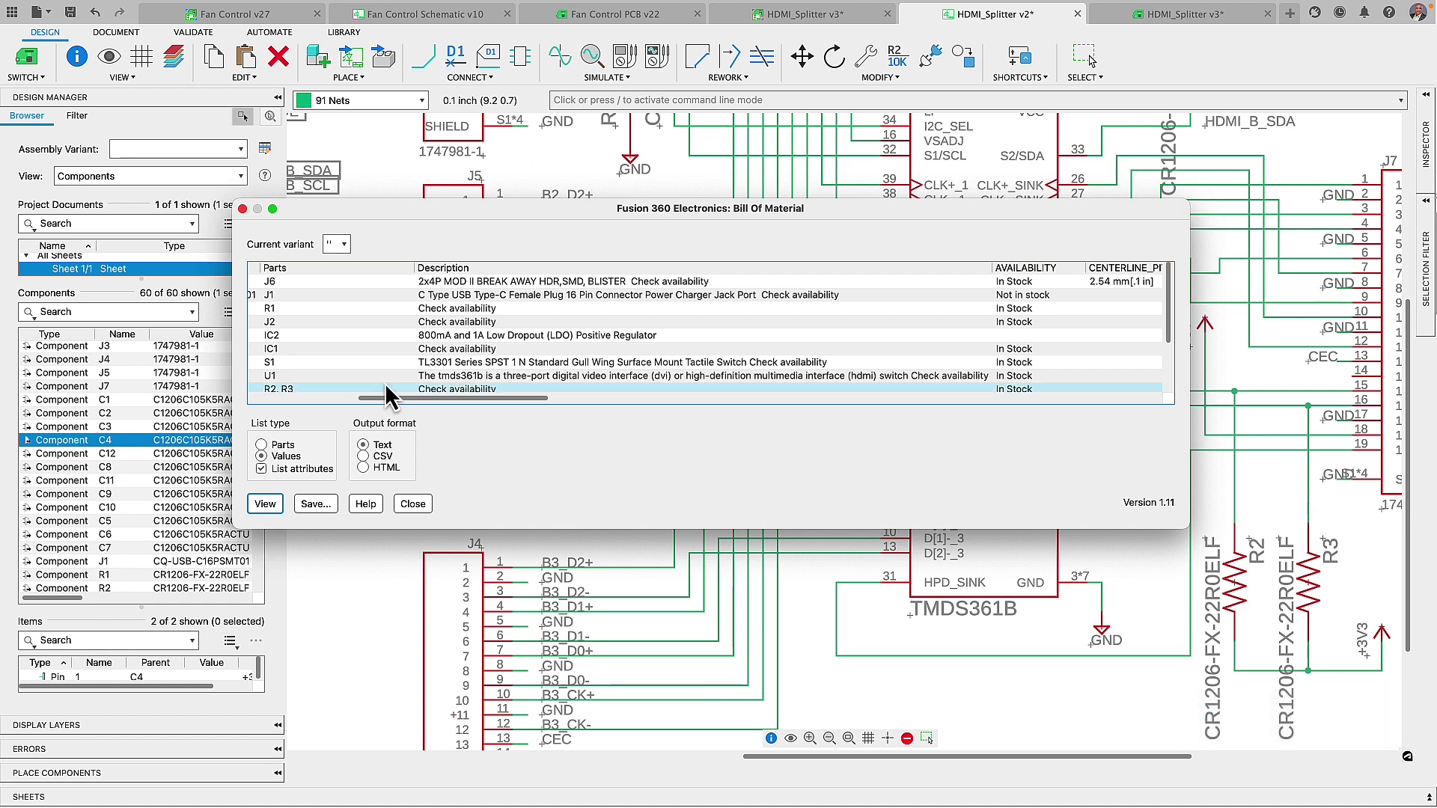
{"action": "left_click", "coordinate": [243, 209]}
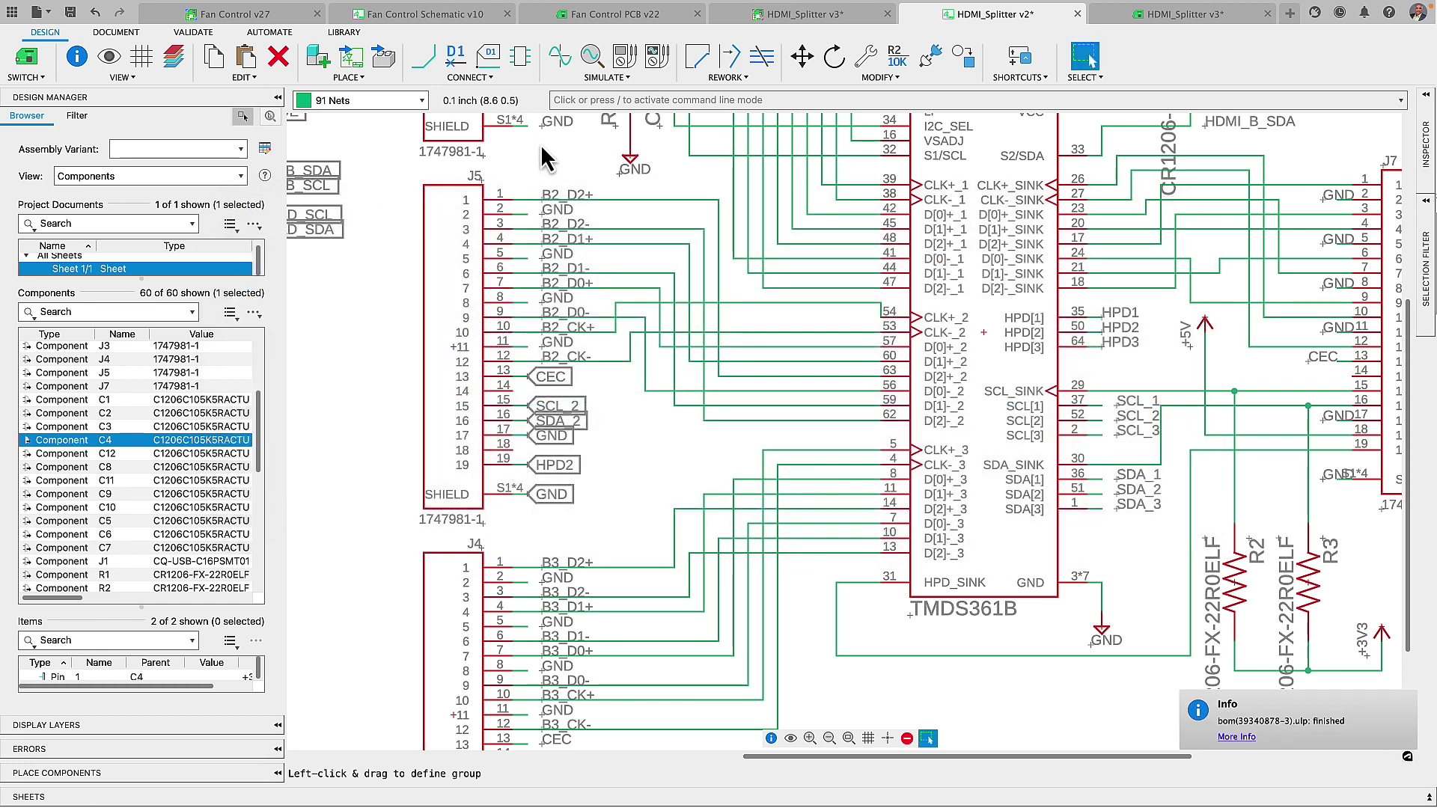
Highlight resistors R2 and R3 on the schematic with show @ r2 r3.
{"action": "left_click", "coordinate": [587, 101]}
{"action": "type", "text": "show @ r2 r3"}
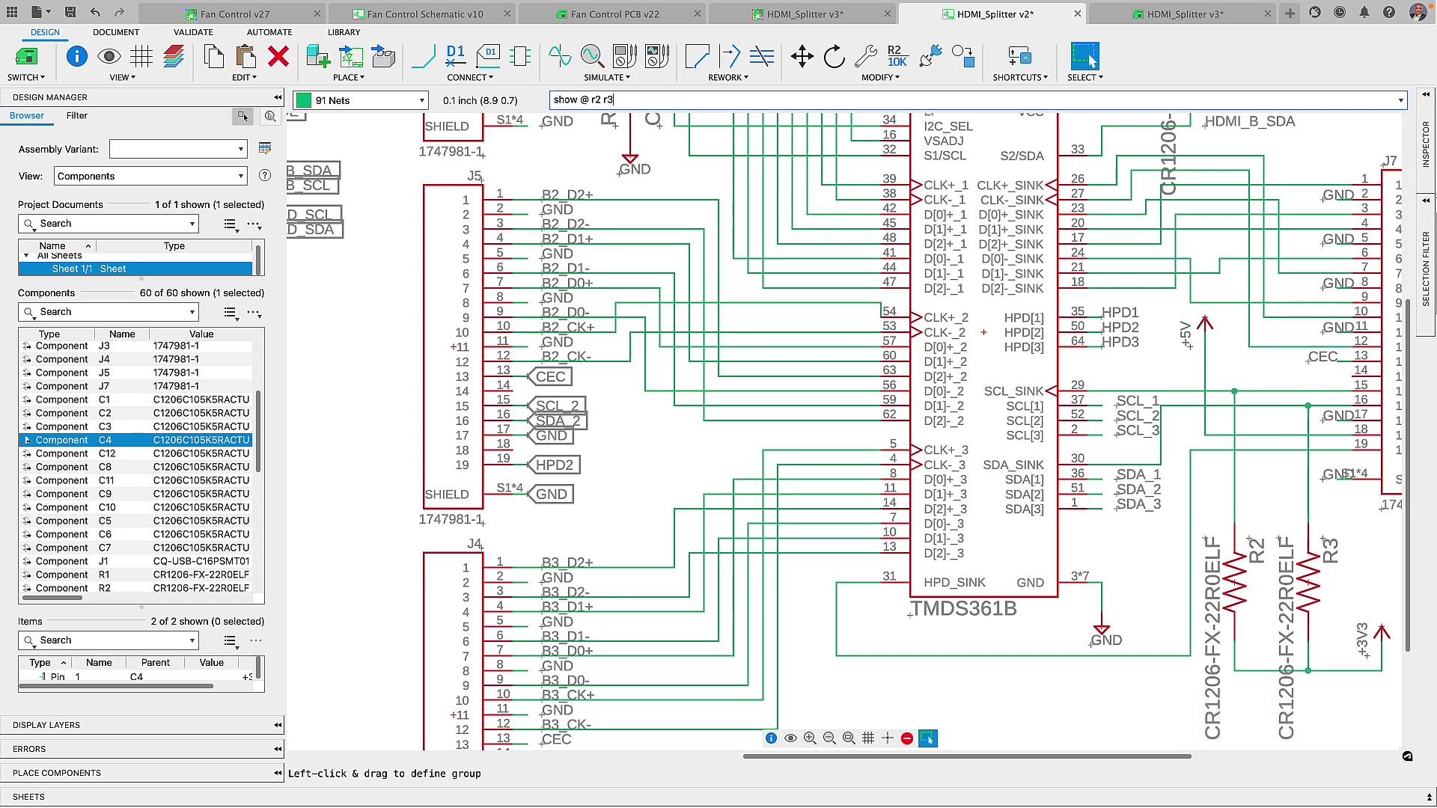
{"action": "key", "text": "Return"}
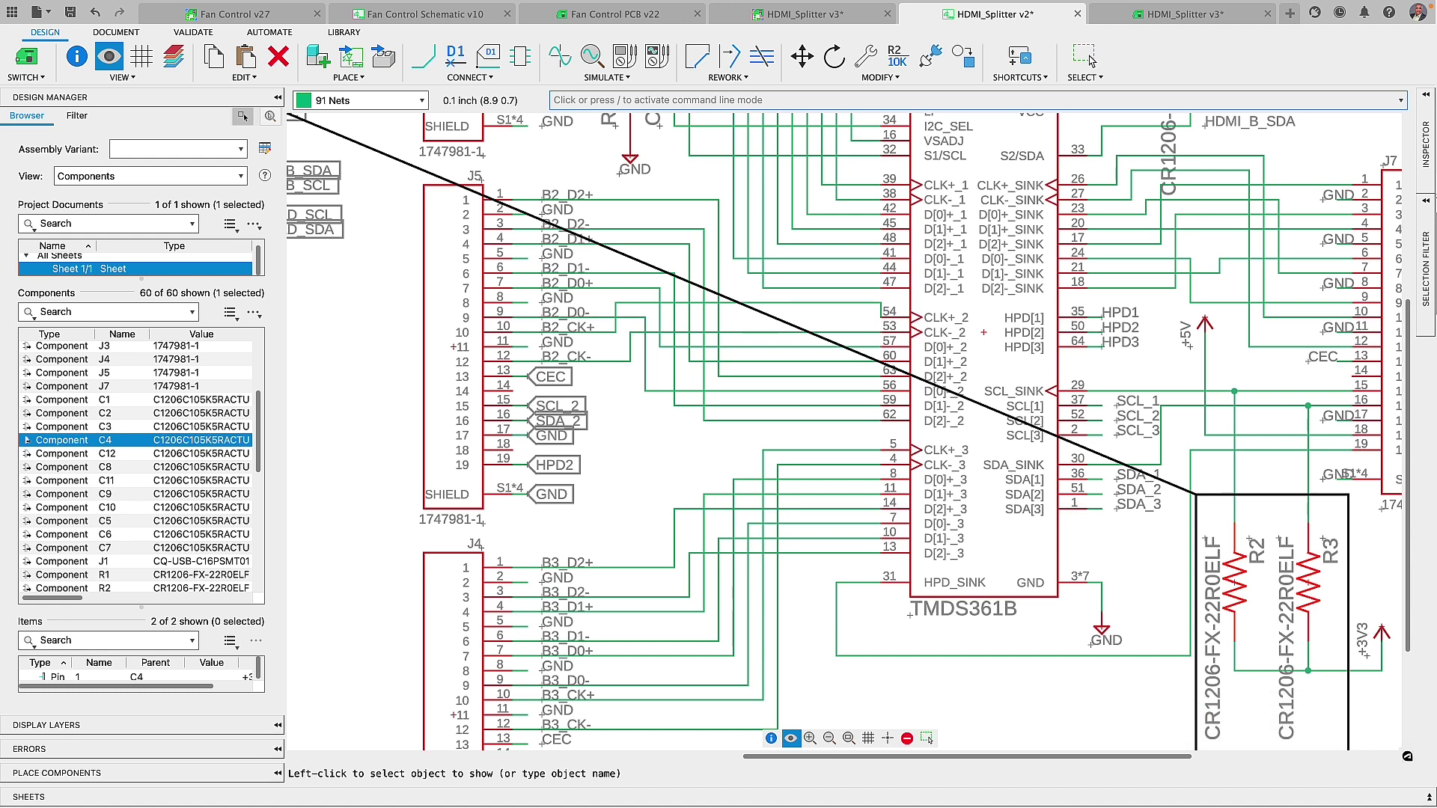
{"action": "left_click", "coordinate": [1144, 19]}
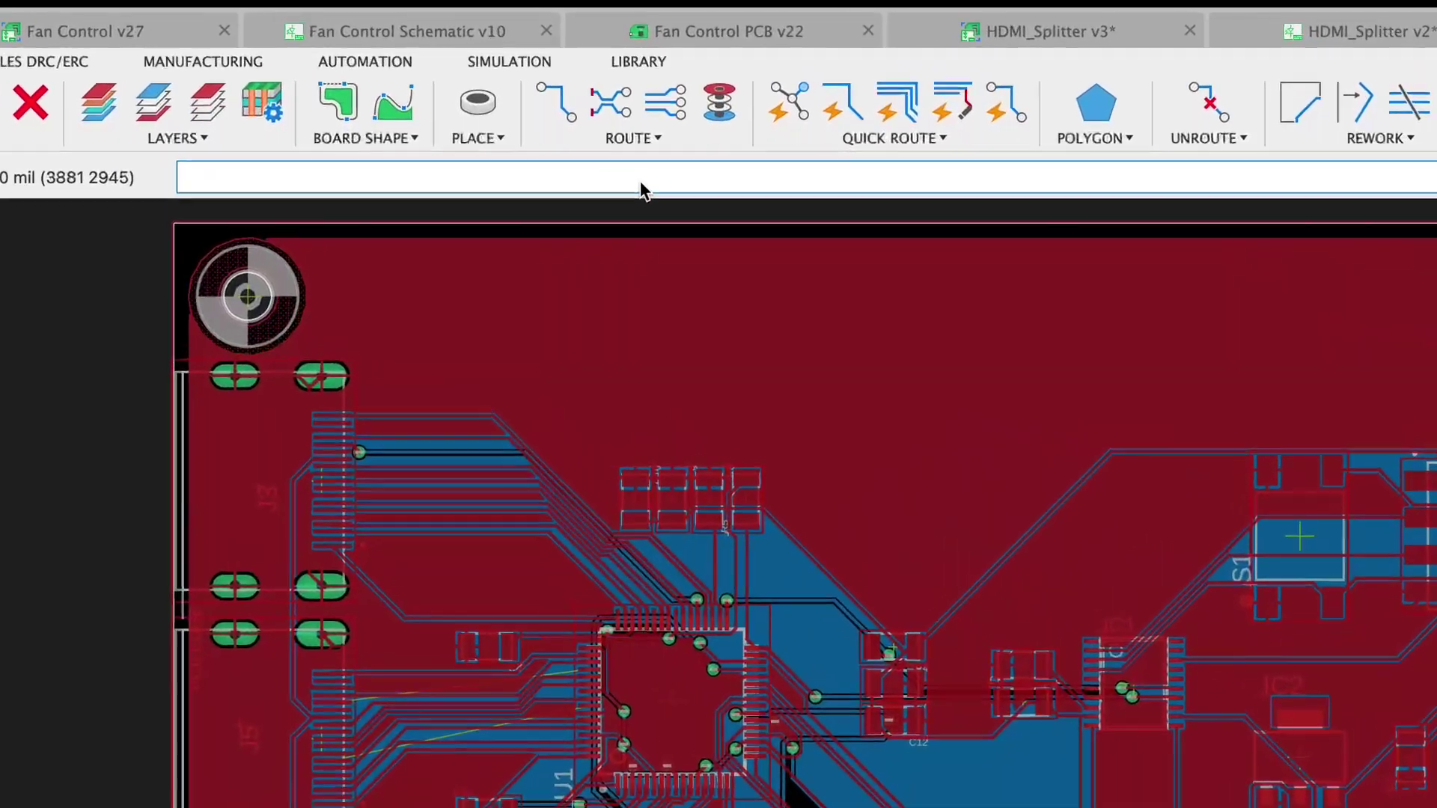
{"action": "type", "text": "run count.ulp"}
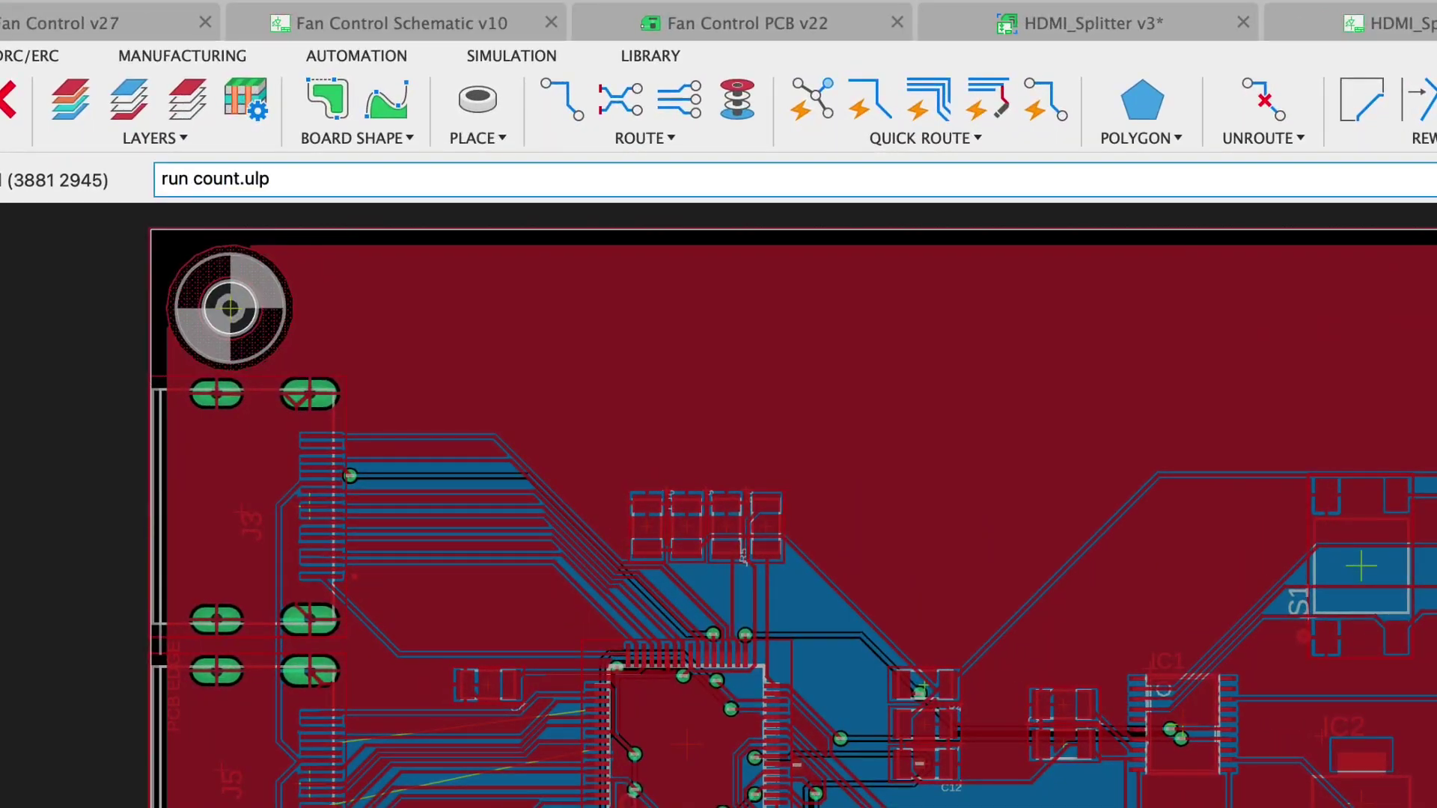
Run count.ulp on the board and dismiss its pad and via counts.
{"action": "key", "text": "Return"}
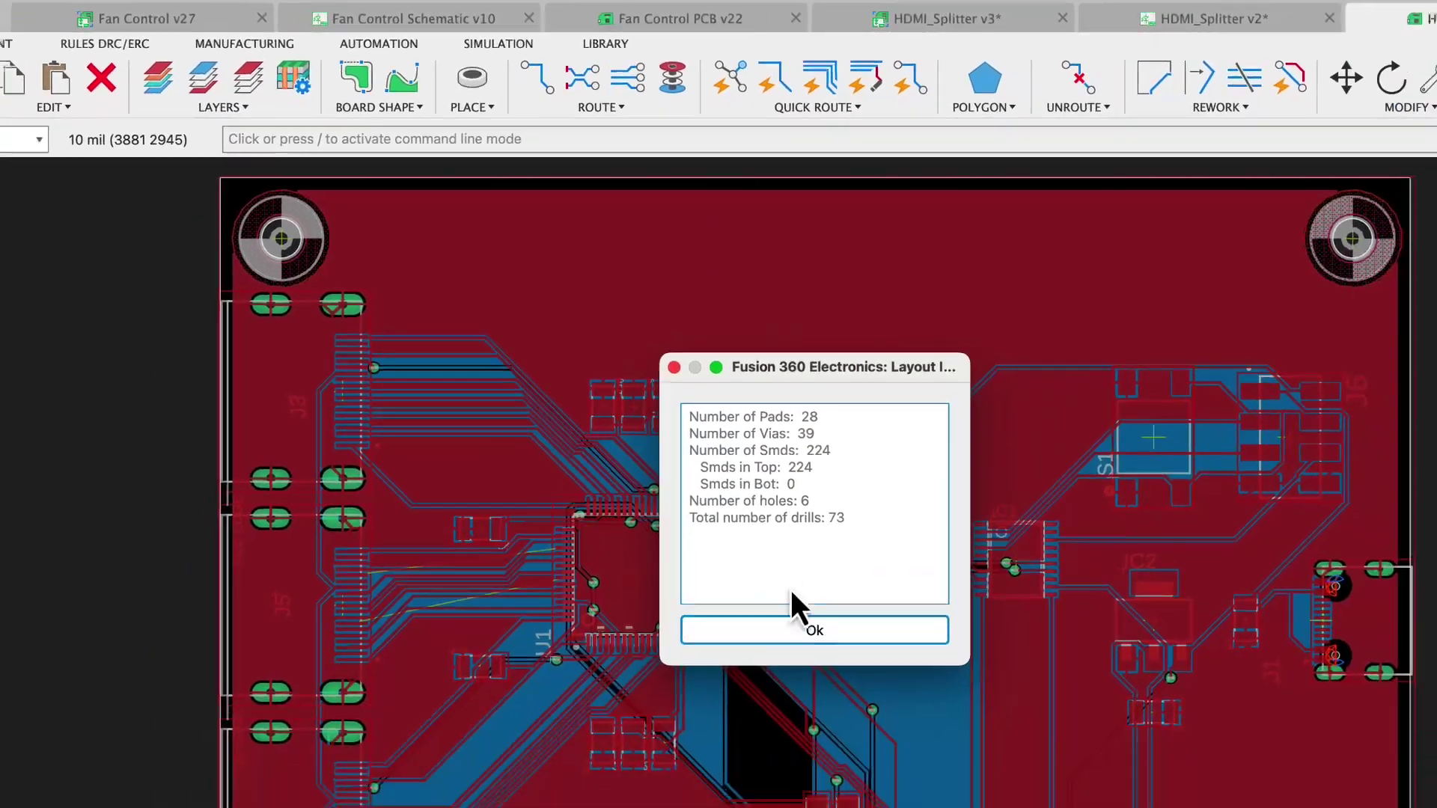
{"action": "left_click", "coordinate": [796, 604]}
{"action": "key", "text": "Return"}
Run statistic-brd and review its signal class, drill and rectangle/circle statistics.
{"action": "left_click", "coordinate": [407, 105]}
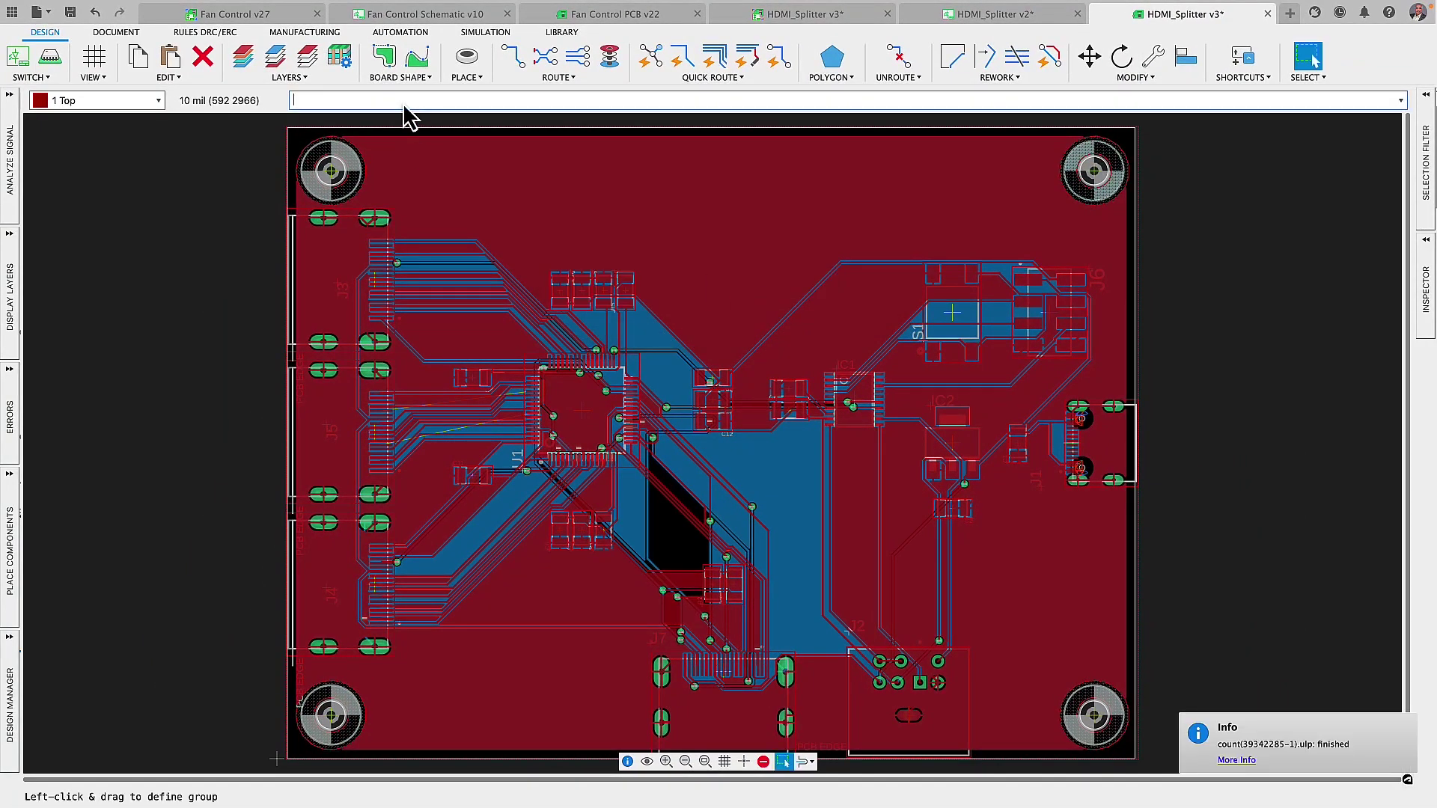
{"action": "type", "text": "runstatistic-brd"}
{"action": "key", "text": "Return"}
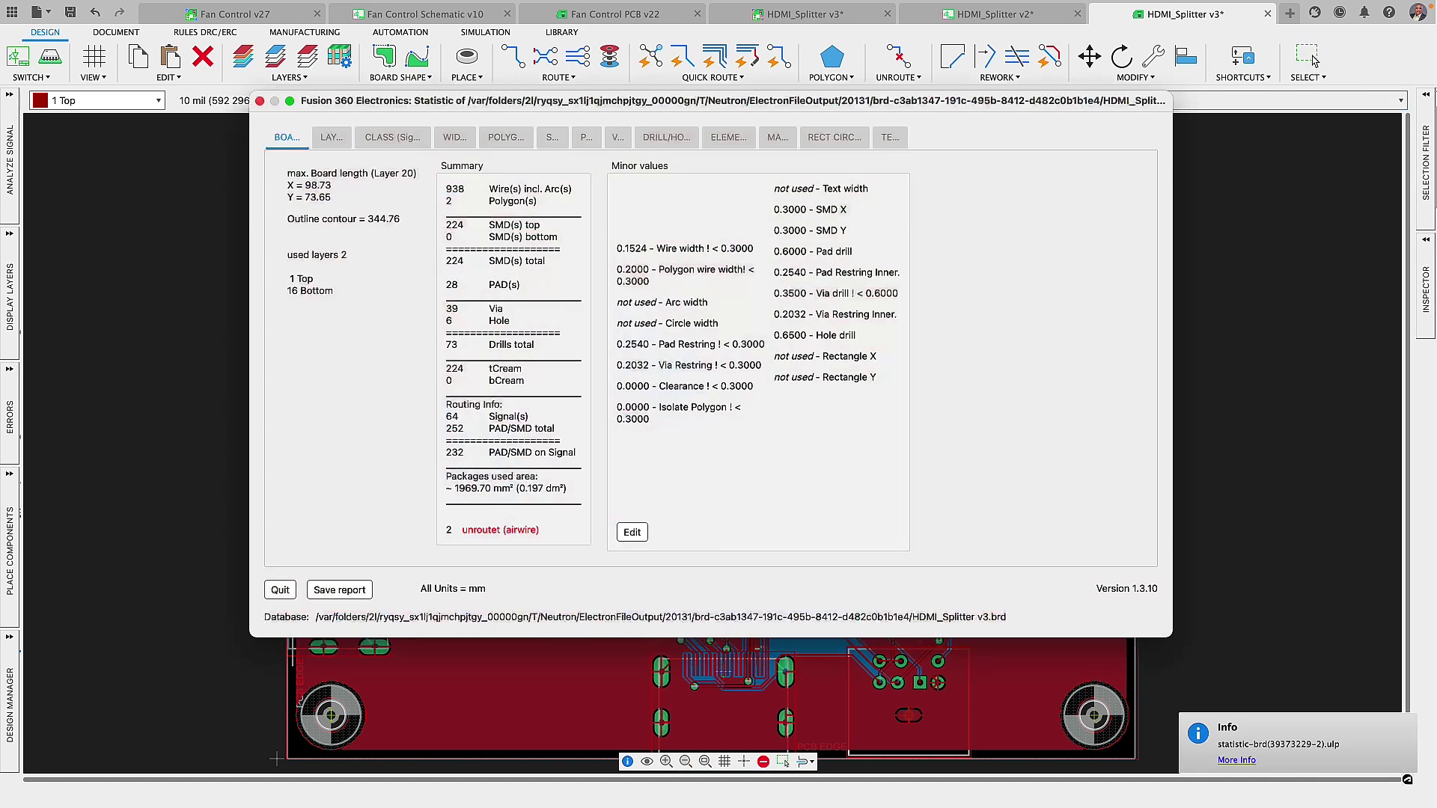
{"action": "left_click", "coordinate": [391, 137]}
{"action": "left_click", "coordinate": [663, 137]}
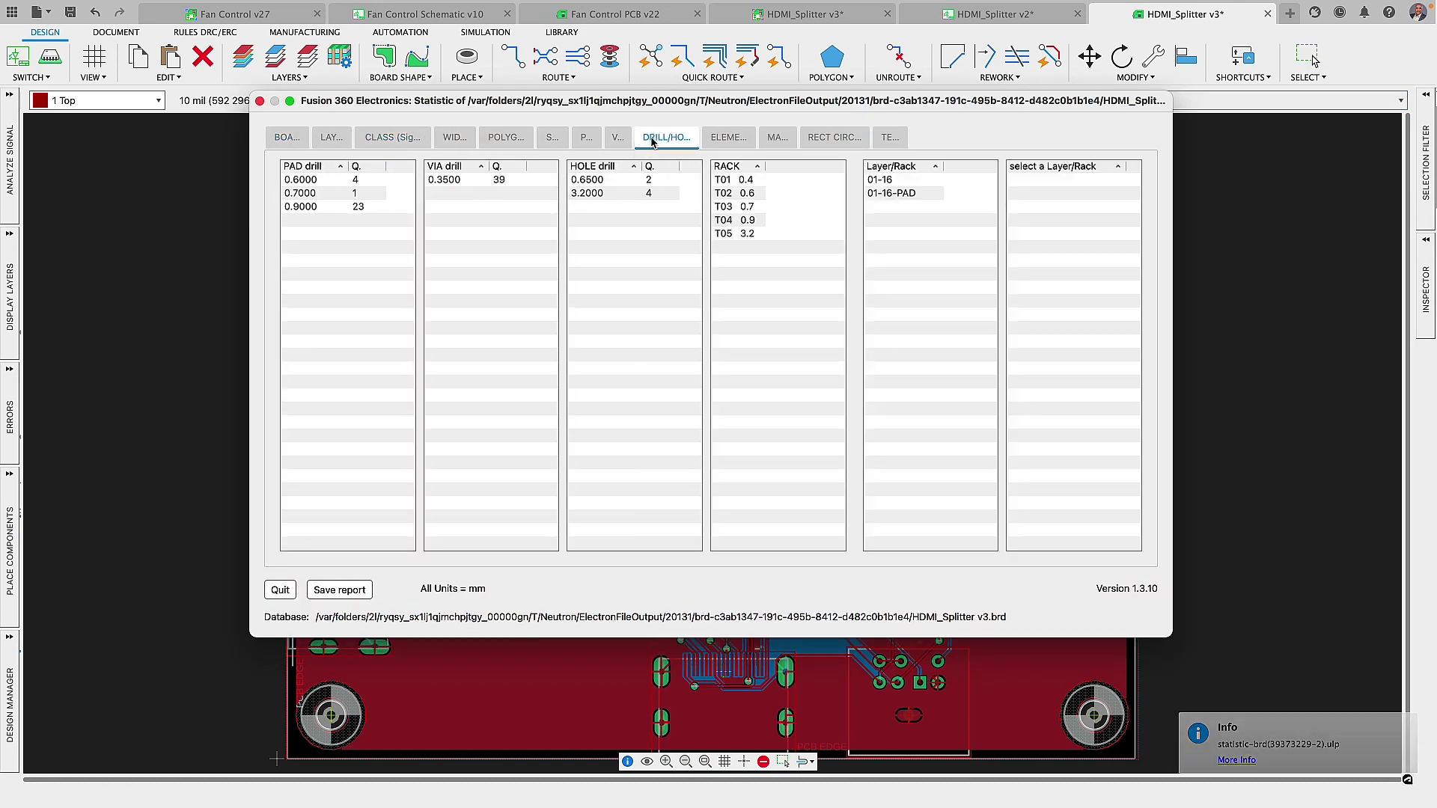
{"action": "left_click", "coordinate": [834, 137]}
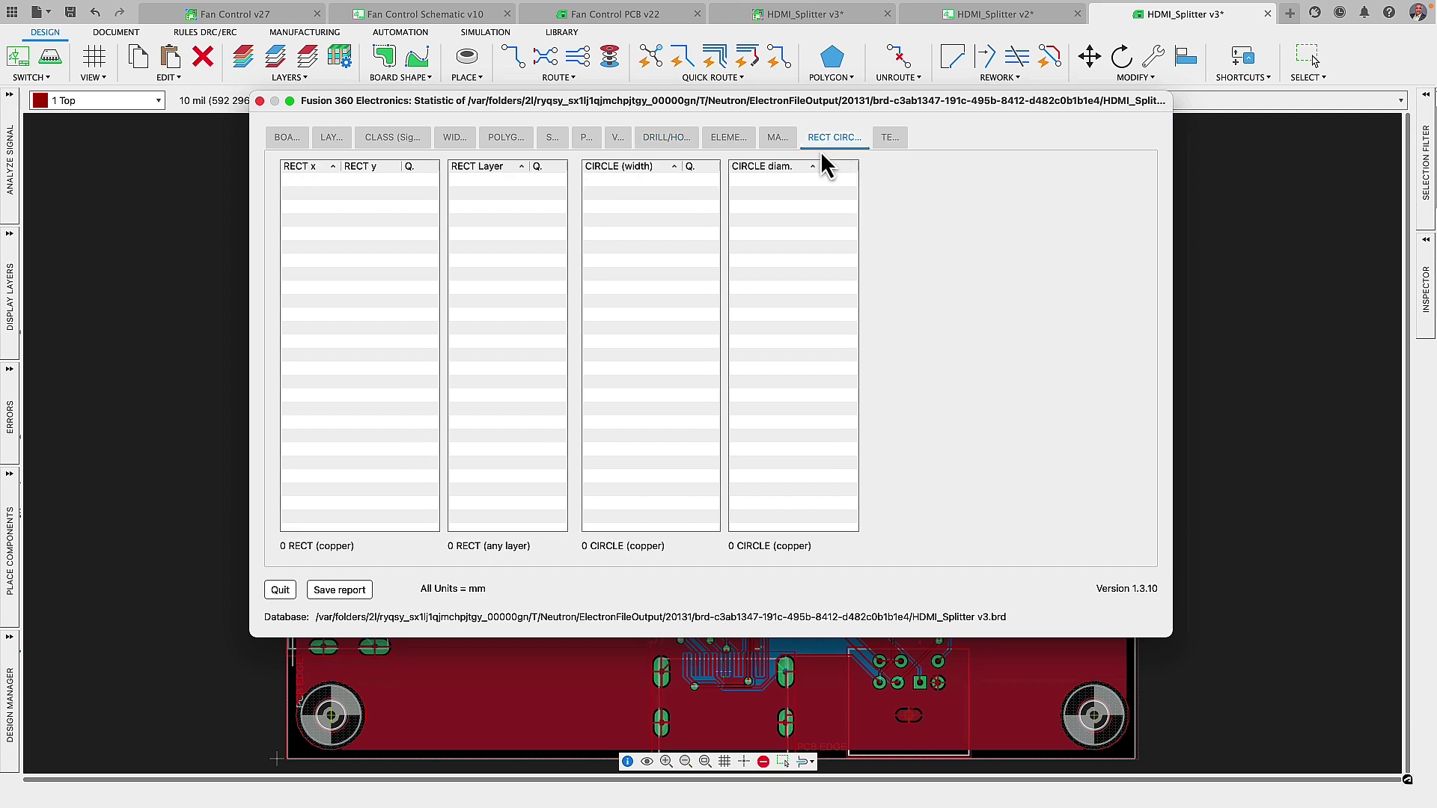
{"action": "left_click", "coordinate": [280, 589]}
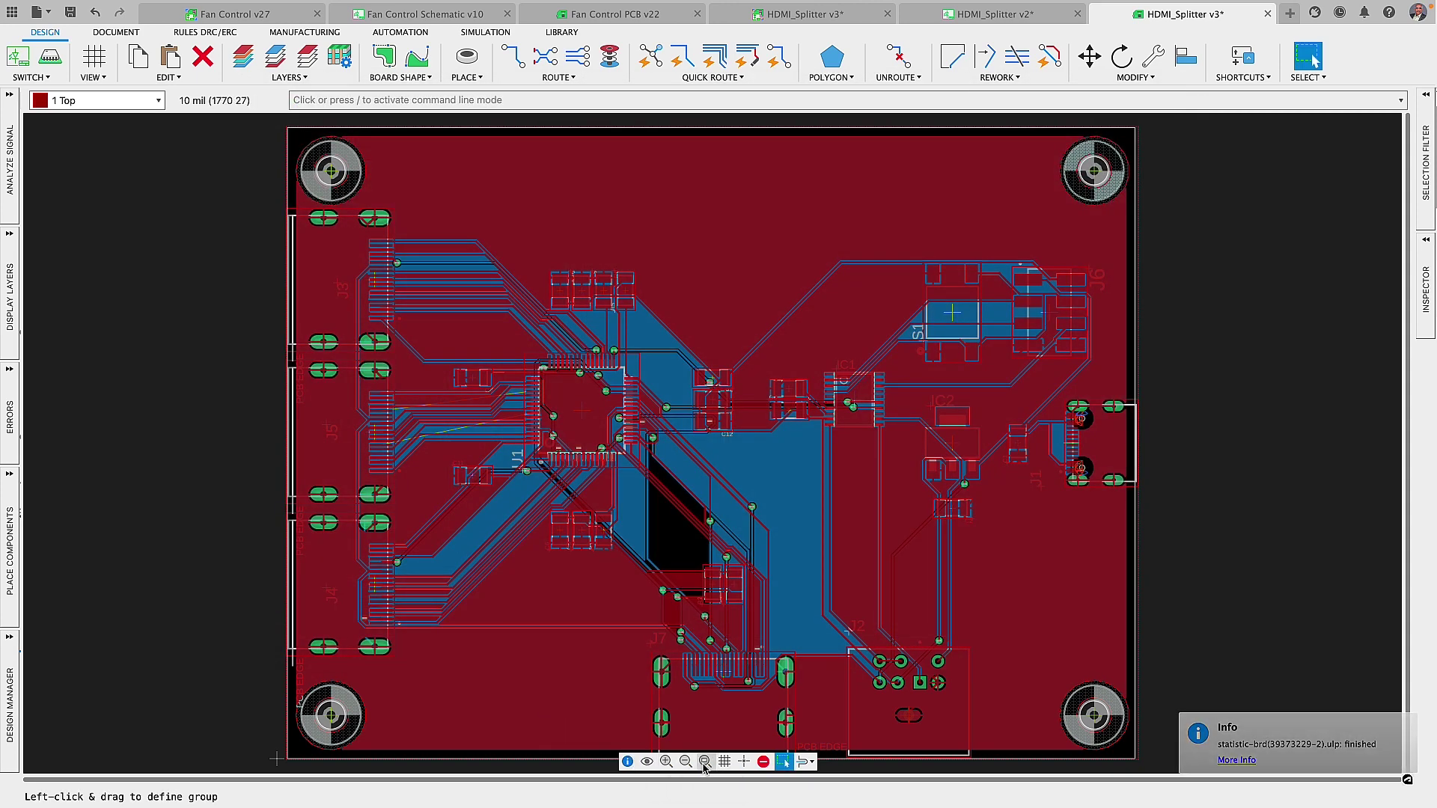
Manually route the B2_D0+ trace from U1 to the left connector, walking around obstacles.
{"action": "left_click", "coordinate": [712, 77]}
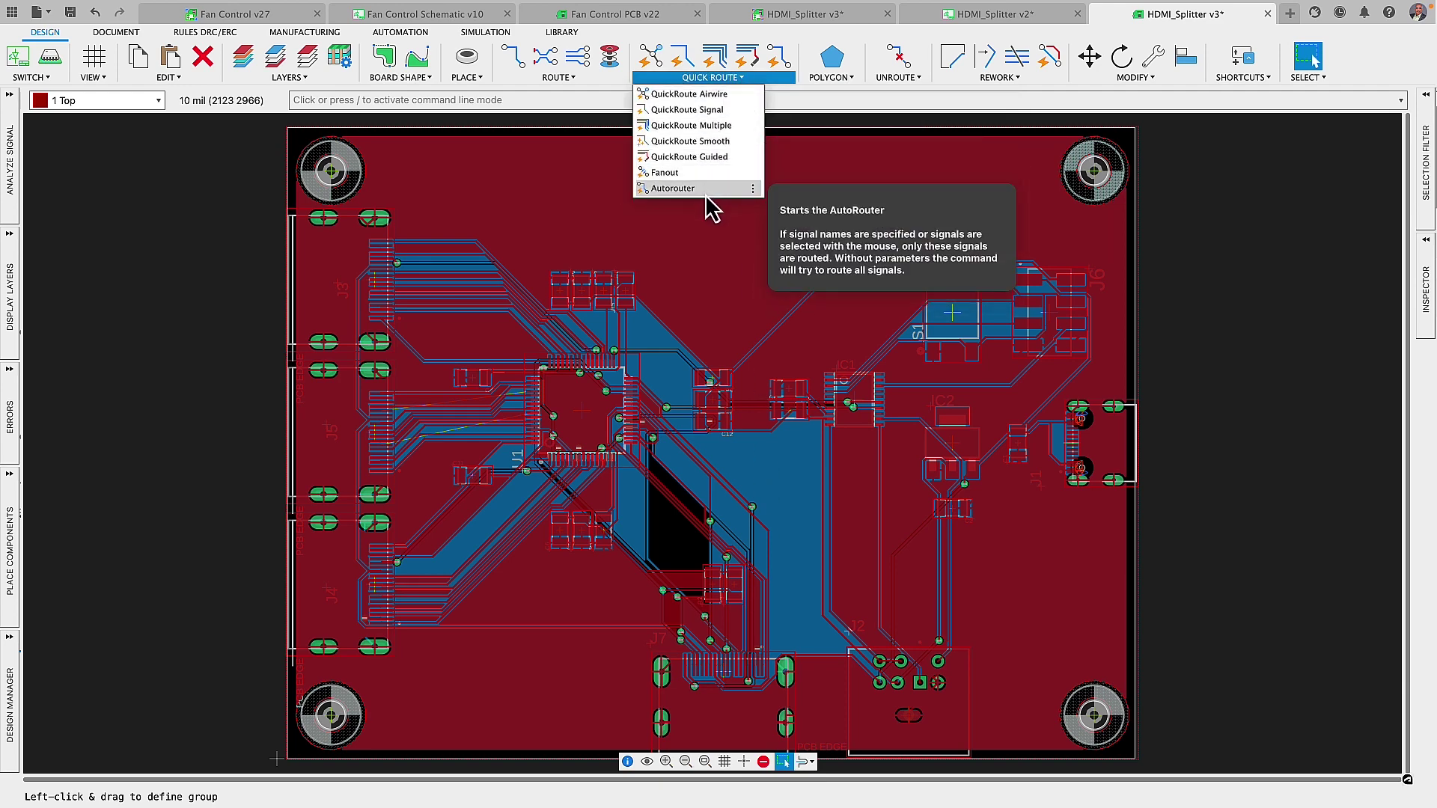
{"action": "mouse_move", "coordinate": [558, 76]}
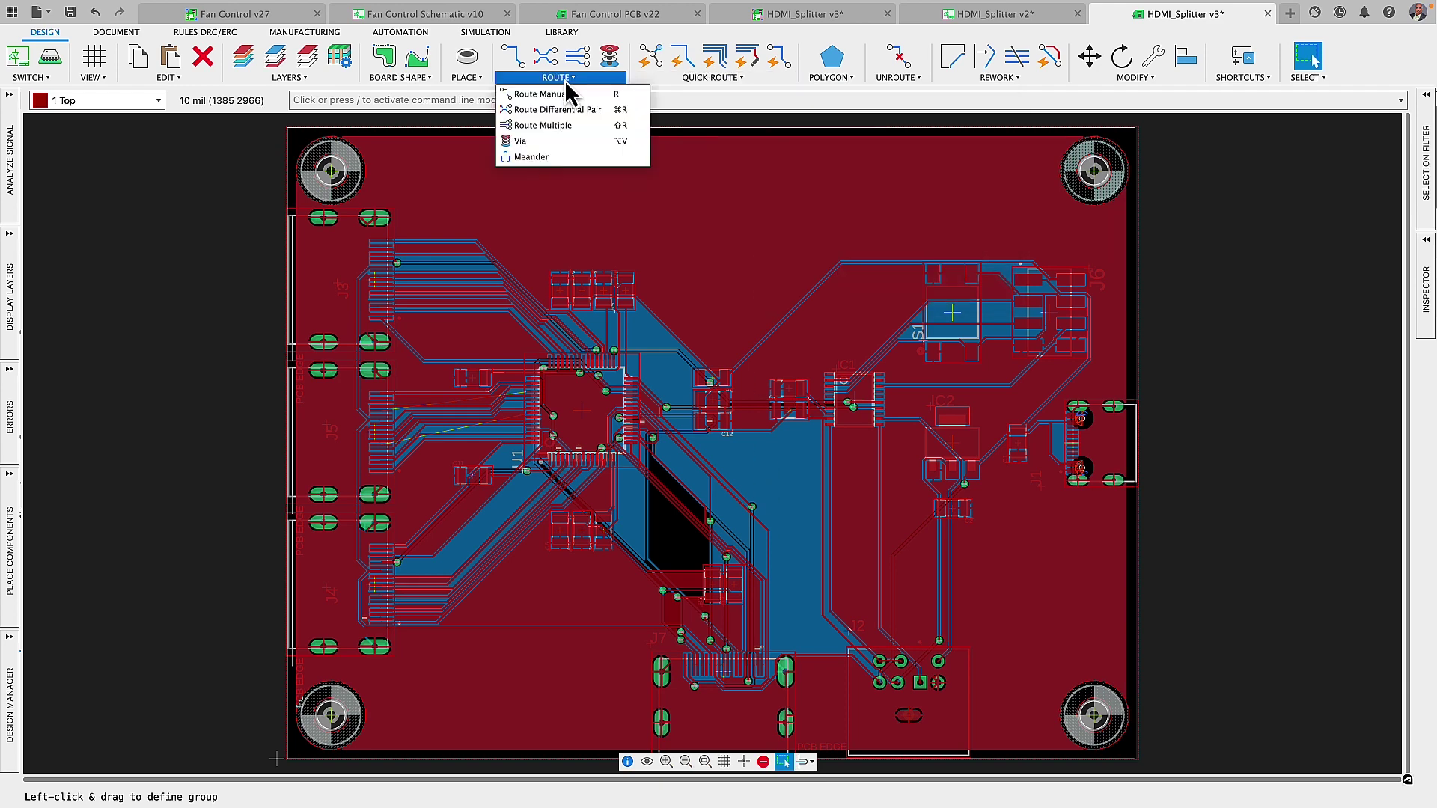
{"action": "left_click", "coordinate": [539, 92]}
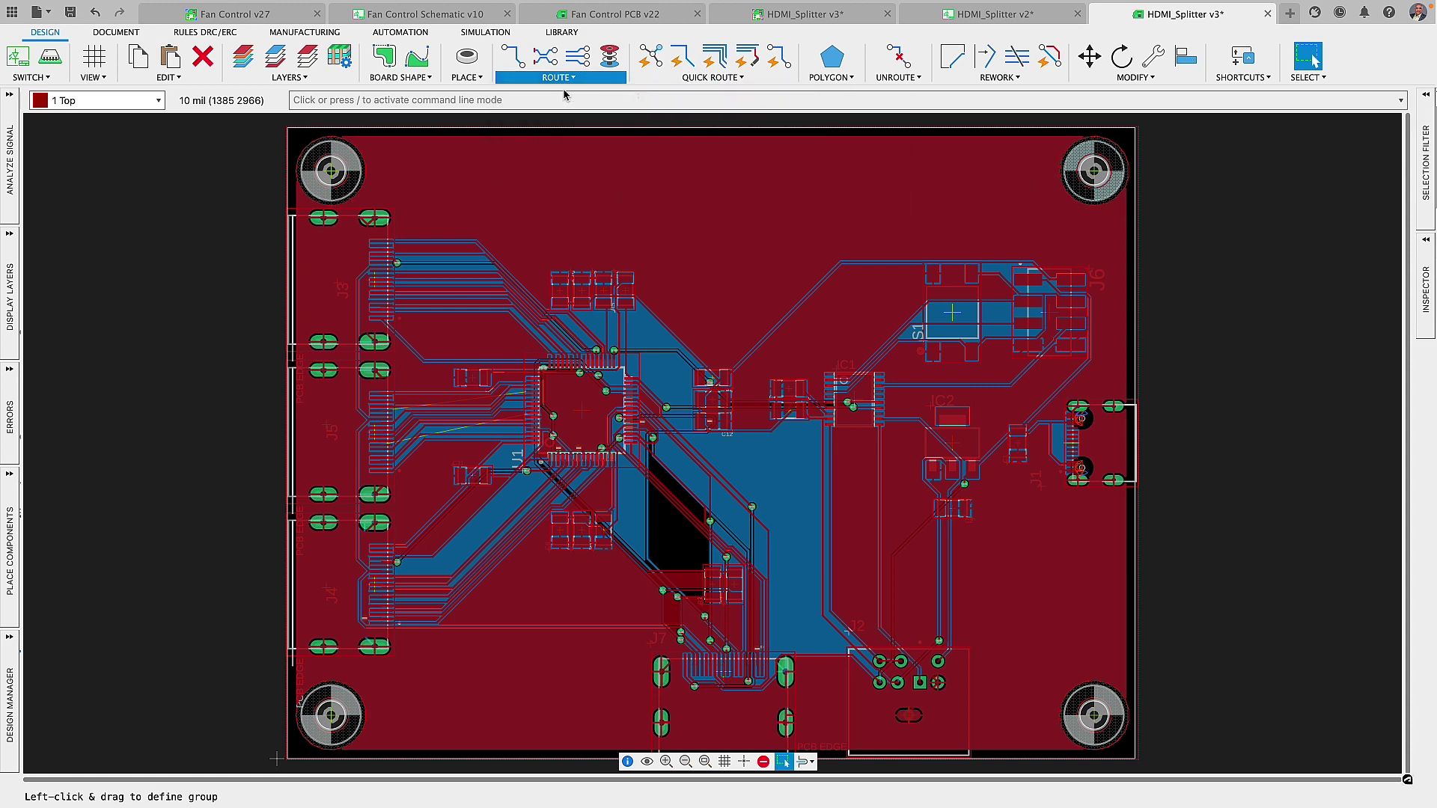
{"action": "left_click", "coordinate": [811, 763]}
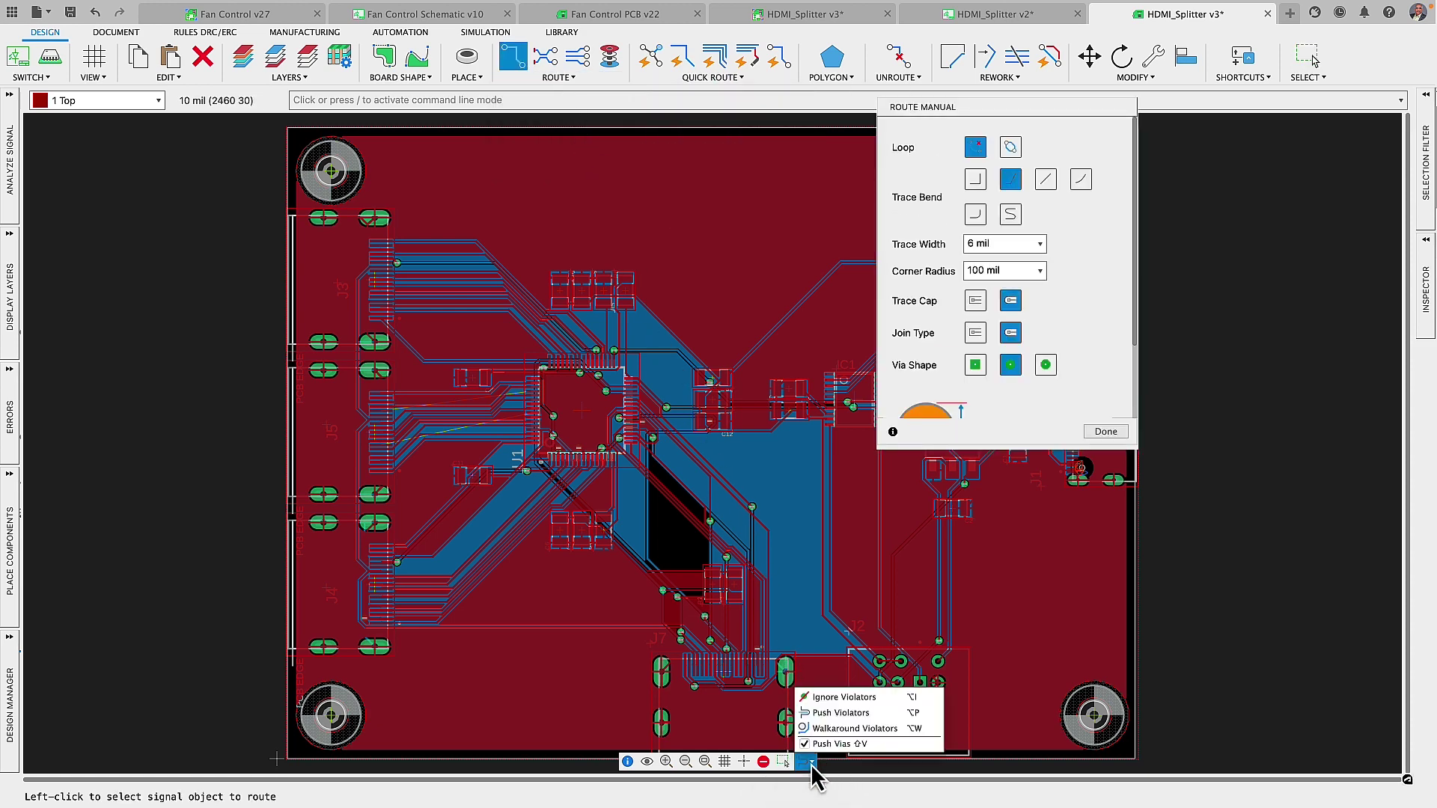
{"action": "left_click", "coordinate": [837, 731]}
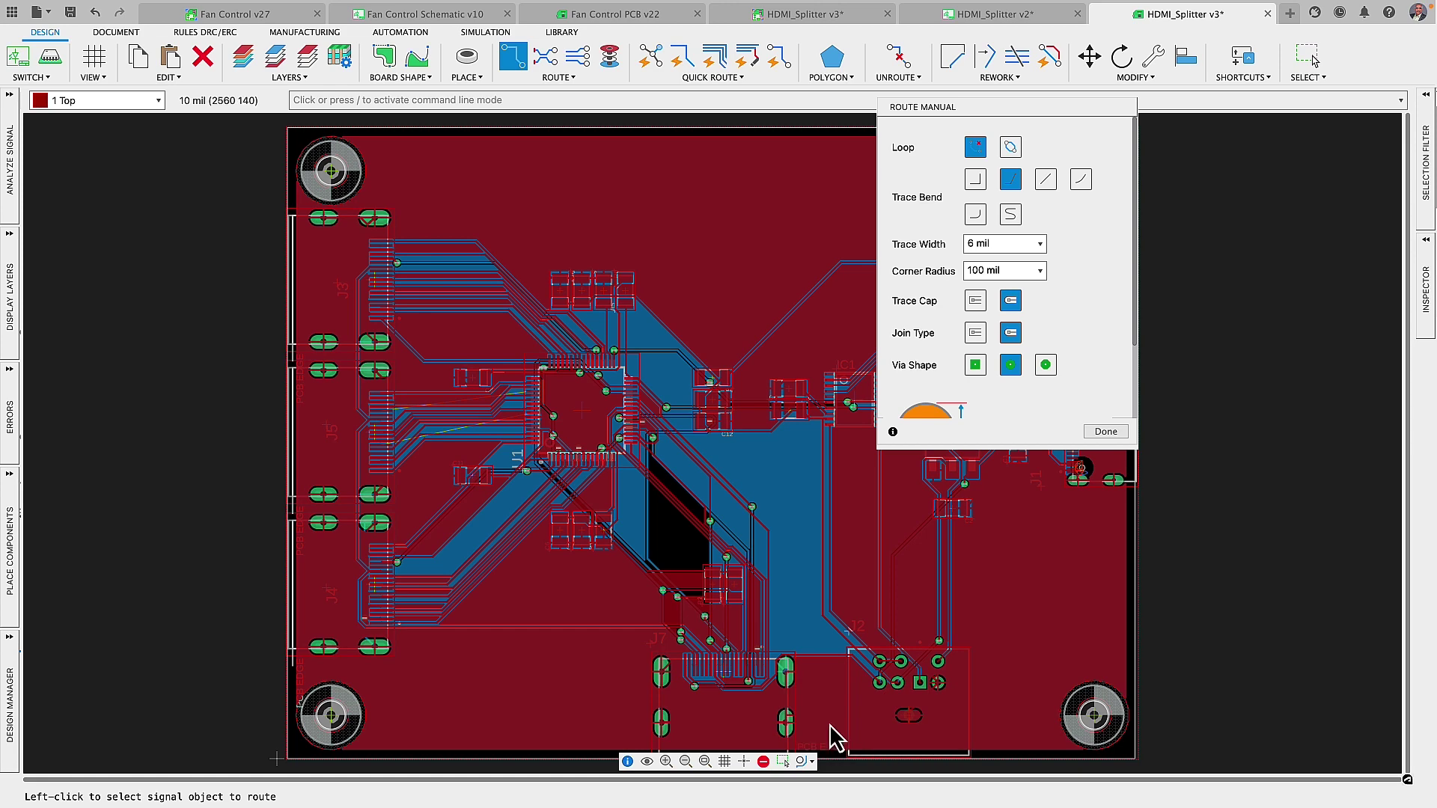
{"action": "scroll", "coordinate": [532, 417], "scroll_direction": "up", "scroll_amount": 5}
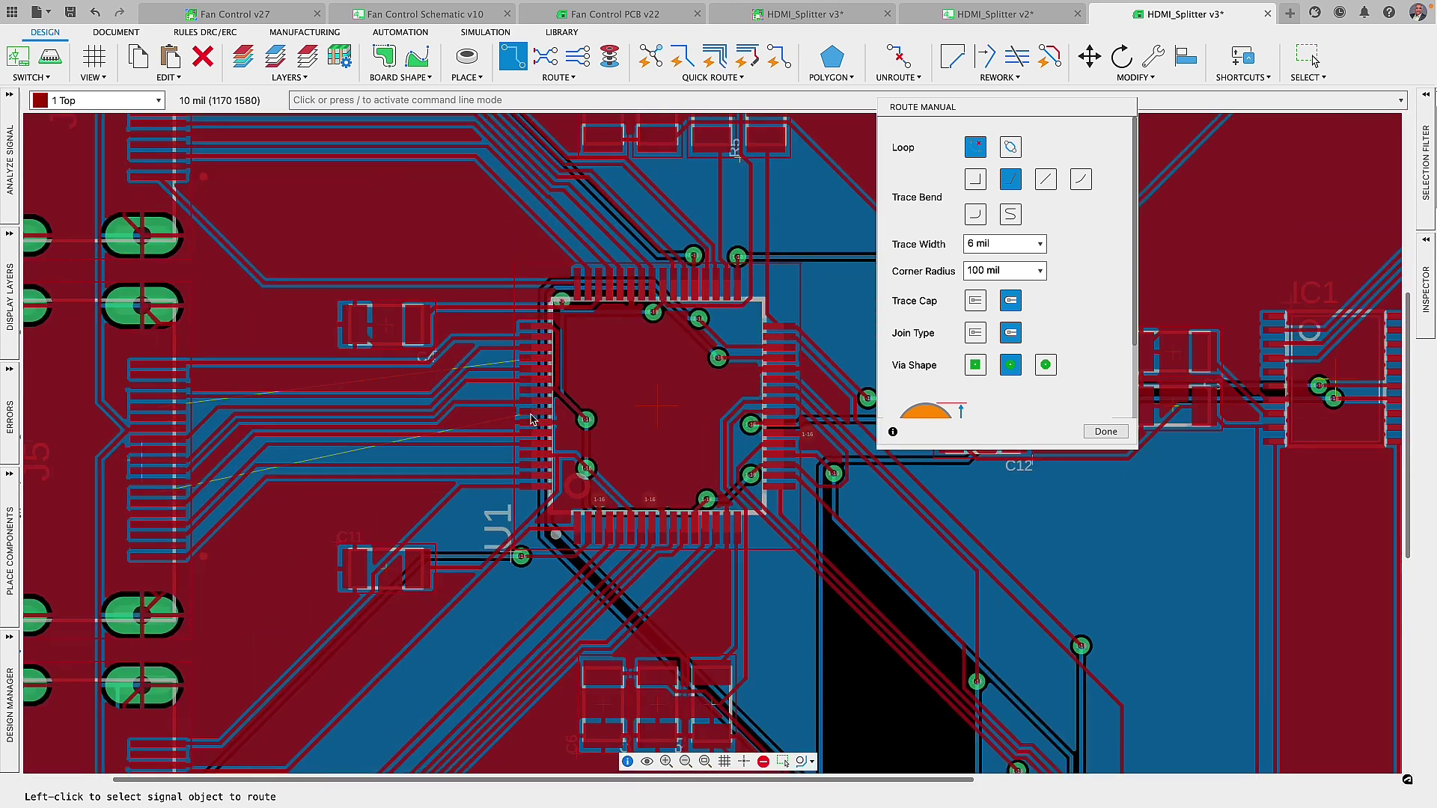
{"action": "scroll", "coordinate": [532, 418], "scroll_direction": "up", "scroll_amount": 2}
{"action": "left_click", "coordinate": [531, 418]}
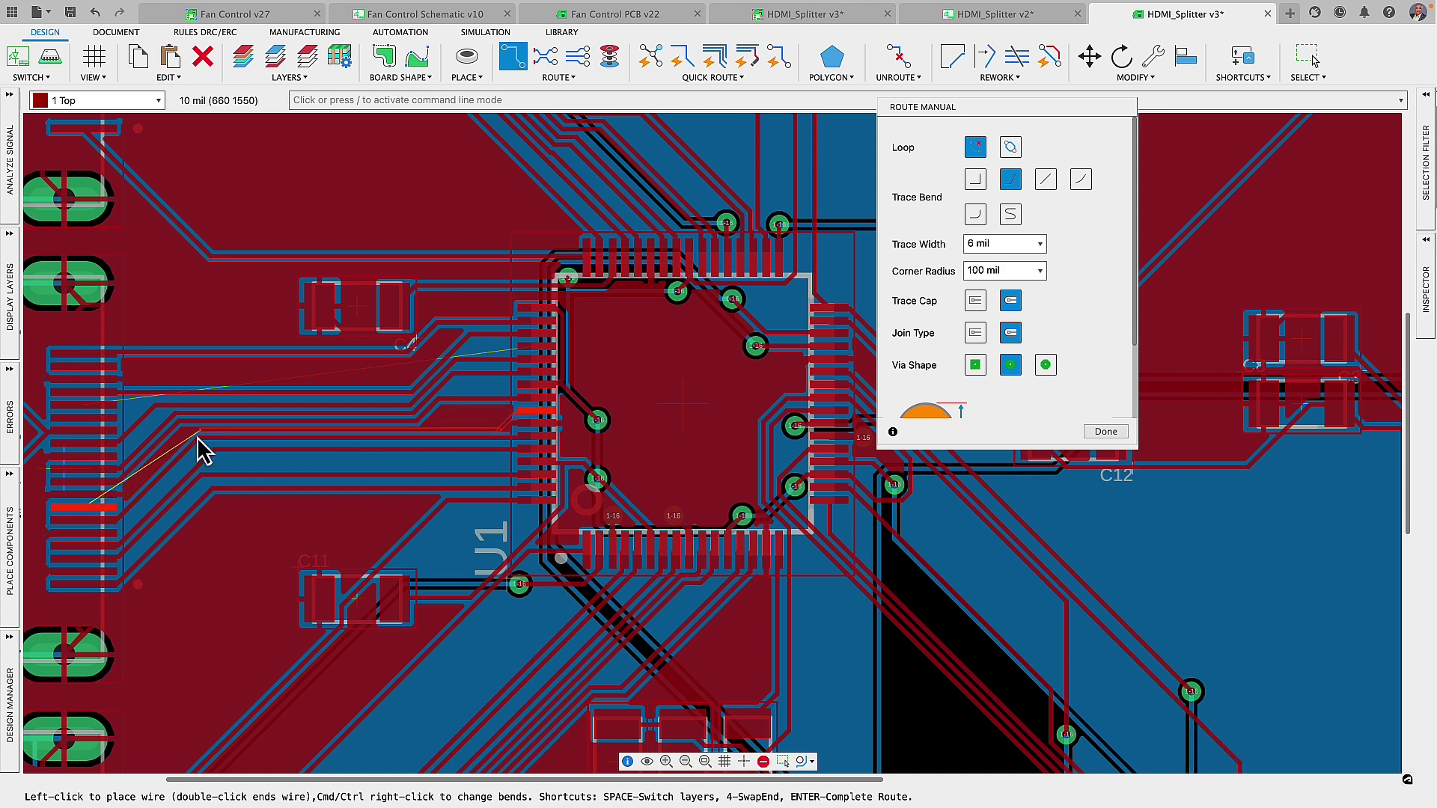
{"action": "left_click", "coordinate": [92, 521]}
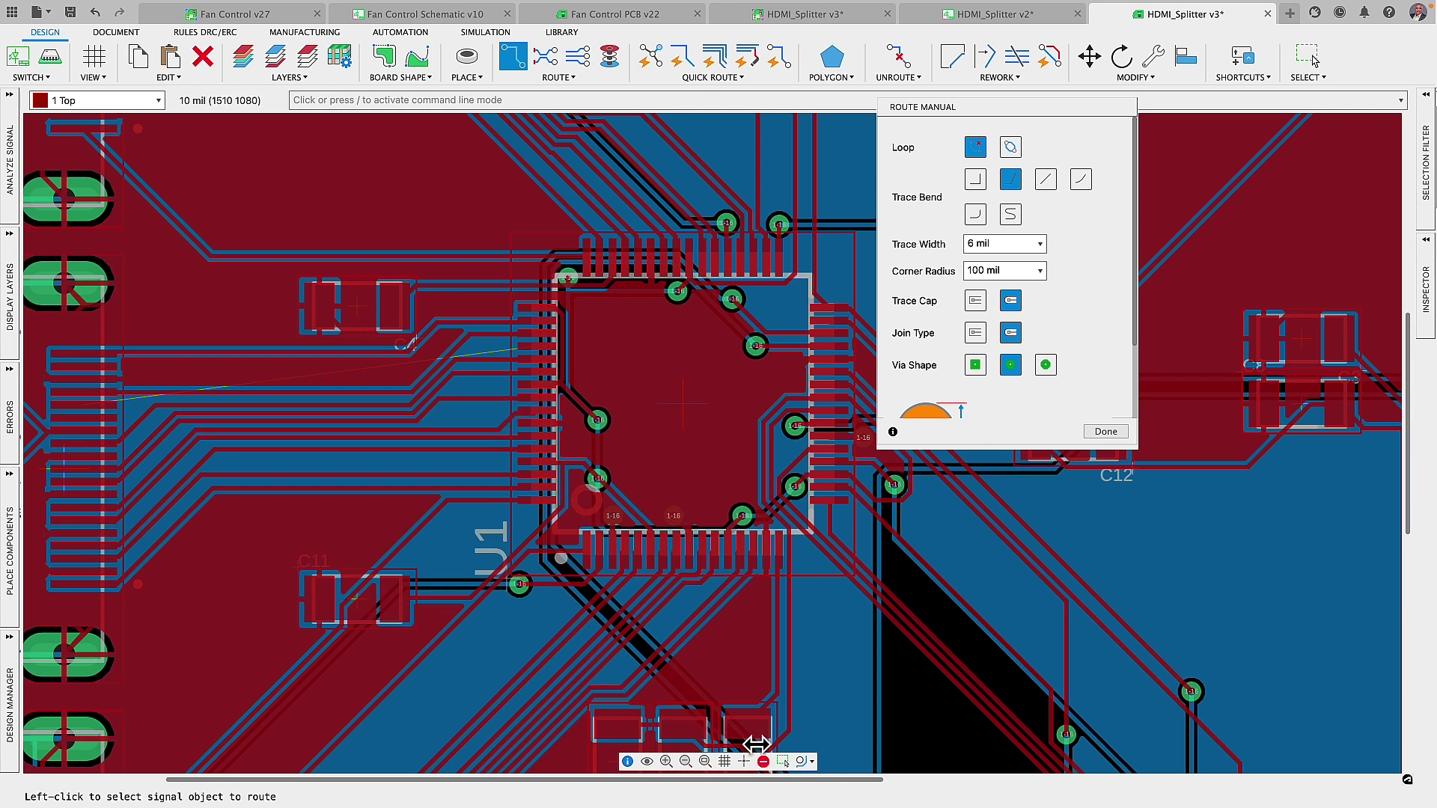
Route another U1 signal with Push Violators obstacle mode, then finish manual routing.
{"action": "left_click", "coordinate": [806, 761]}
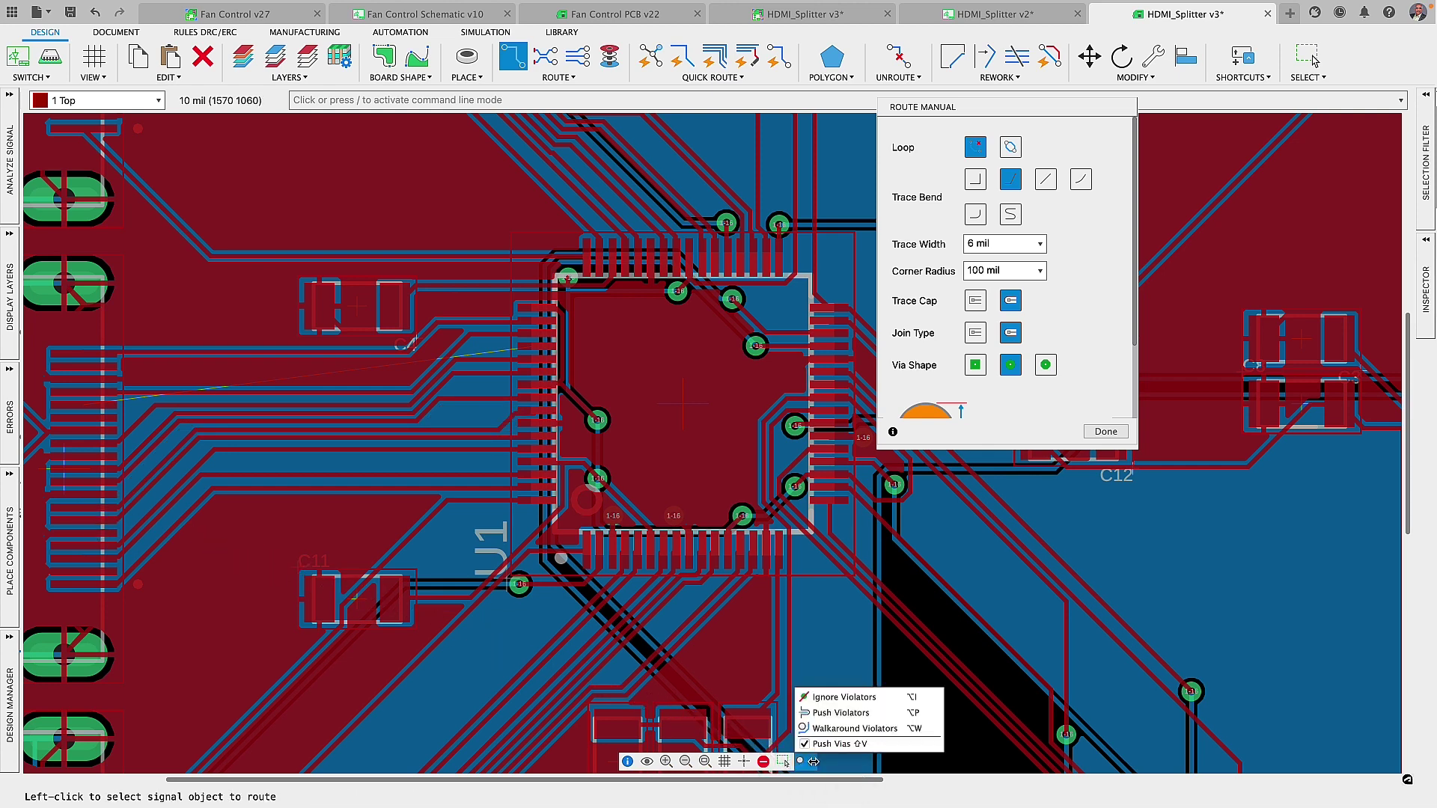
{"action": "left_click", "coordinate": [827, 714]}
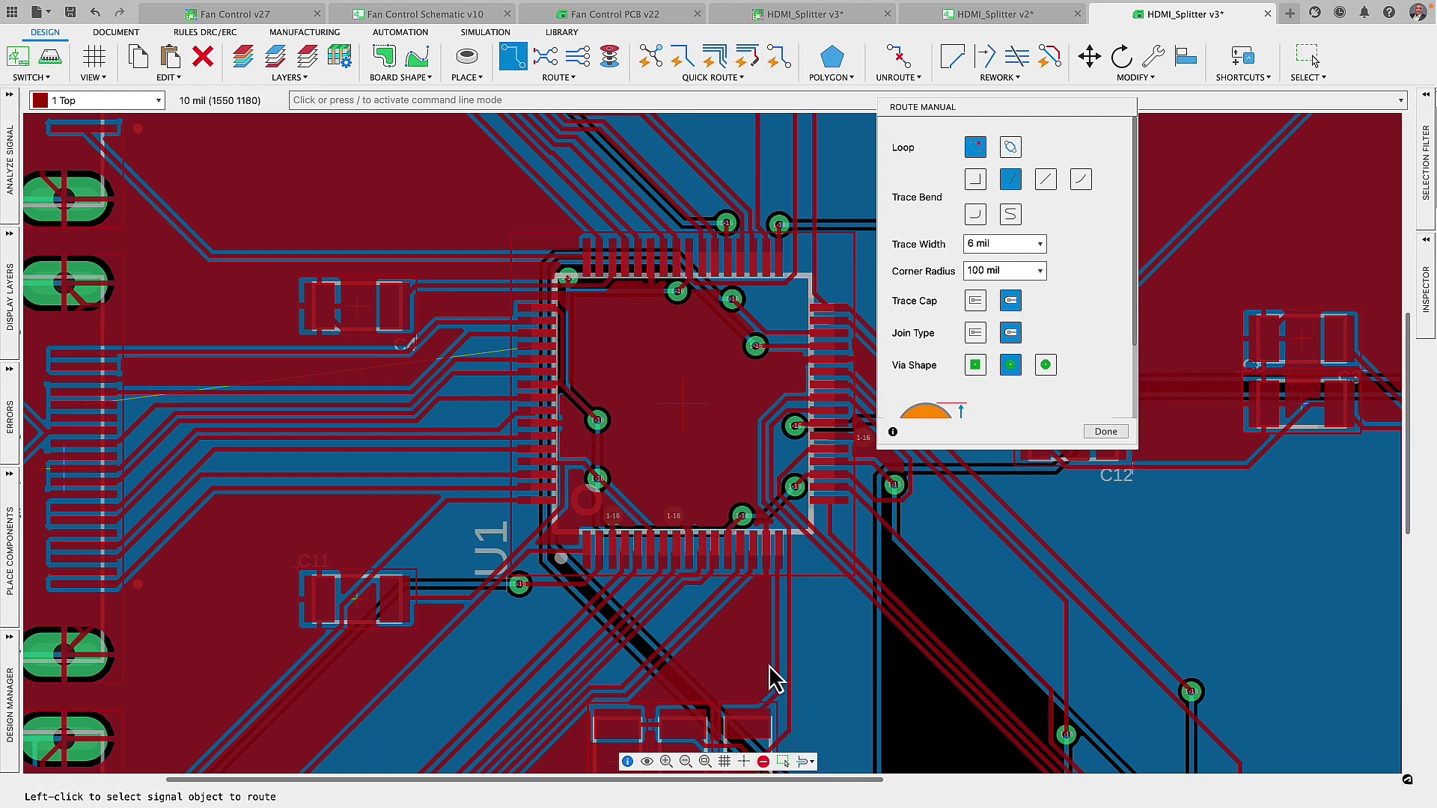
{"action": "left_click", "coordinate": [543, 360]}
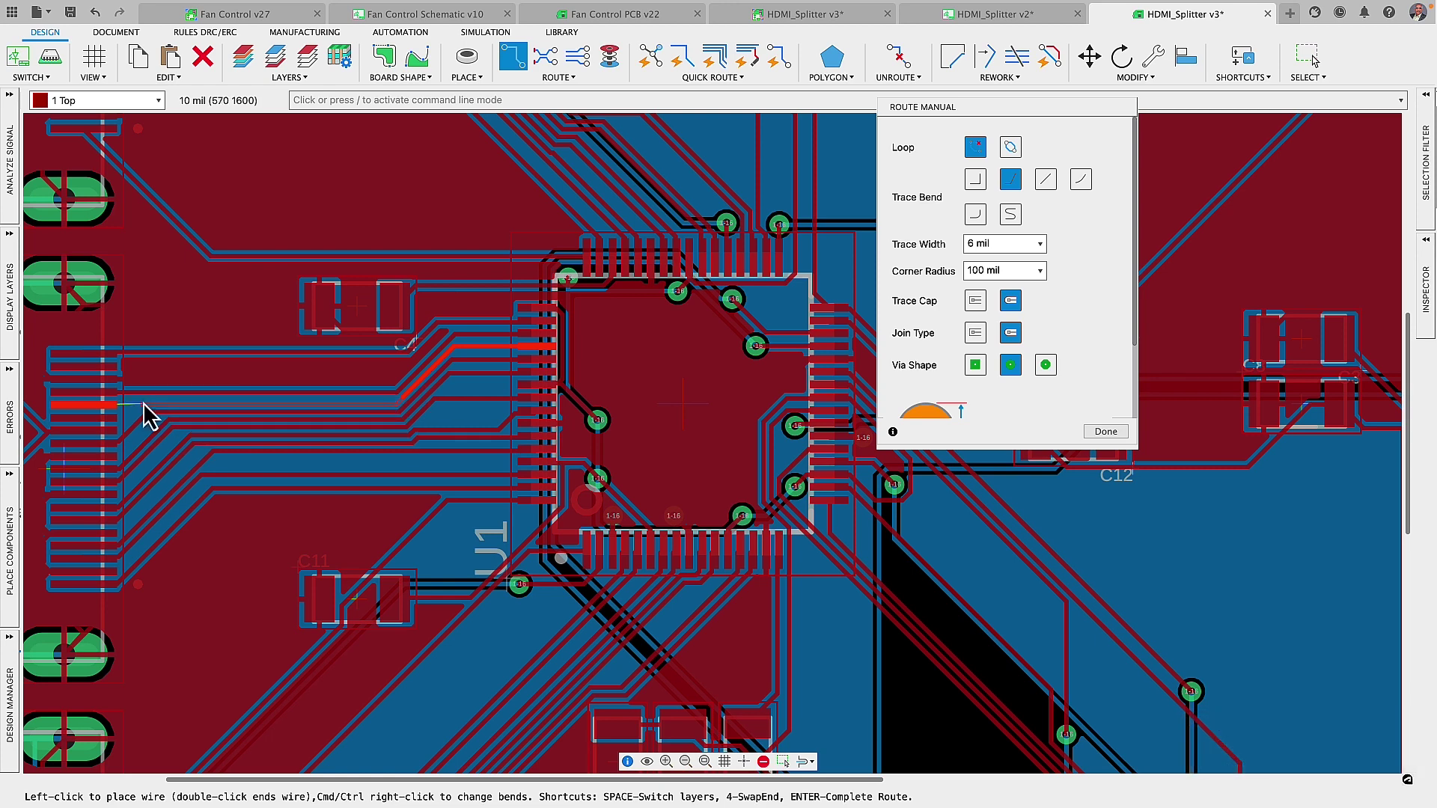
{"action": "double_click", "coordinate": [120, 419]}
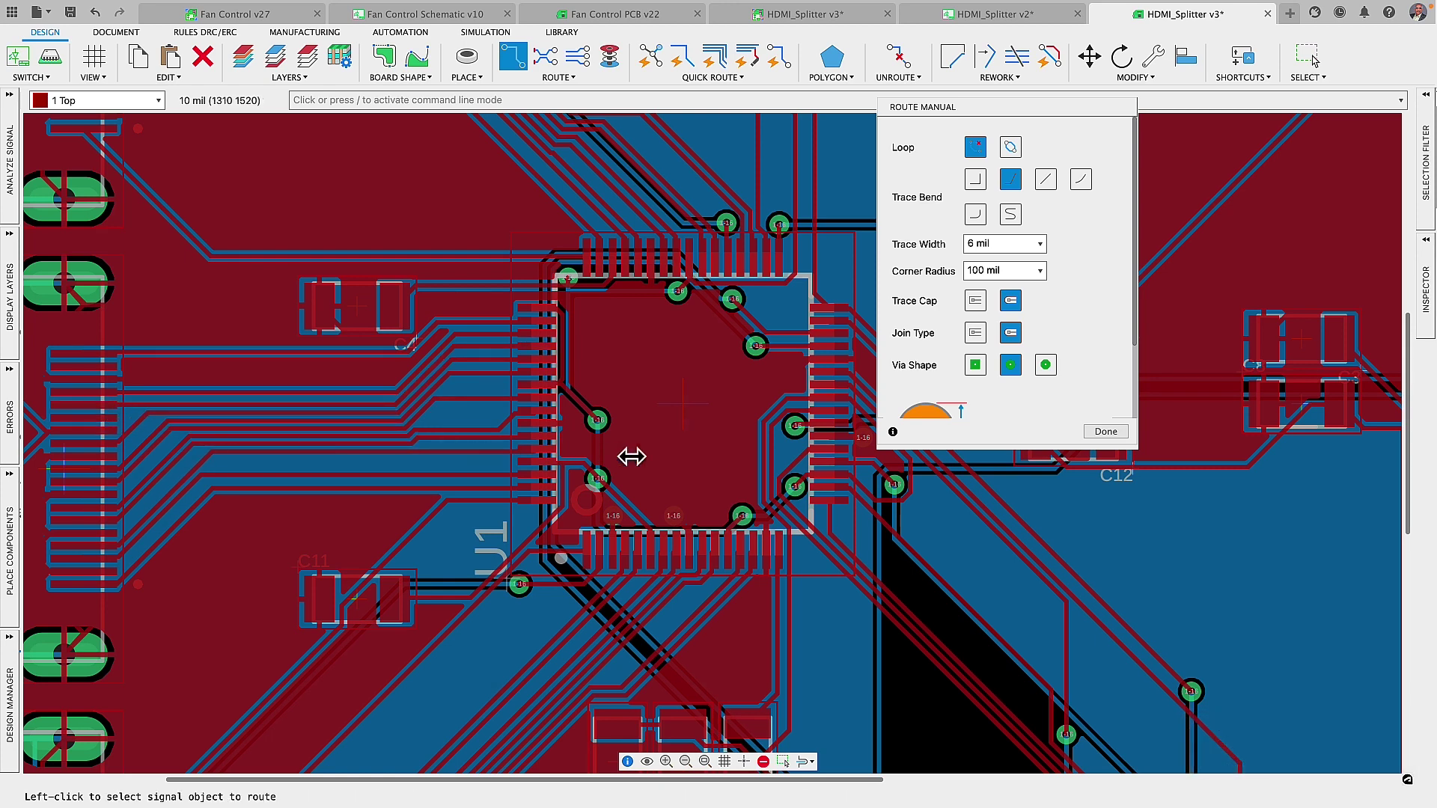
{"action": "left_click", "coordinate": [1107, 431]}
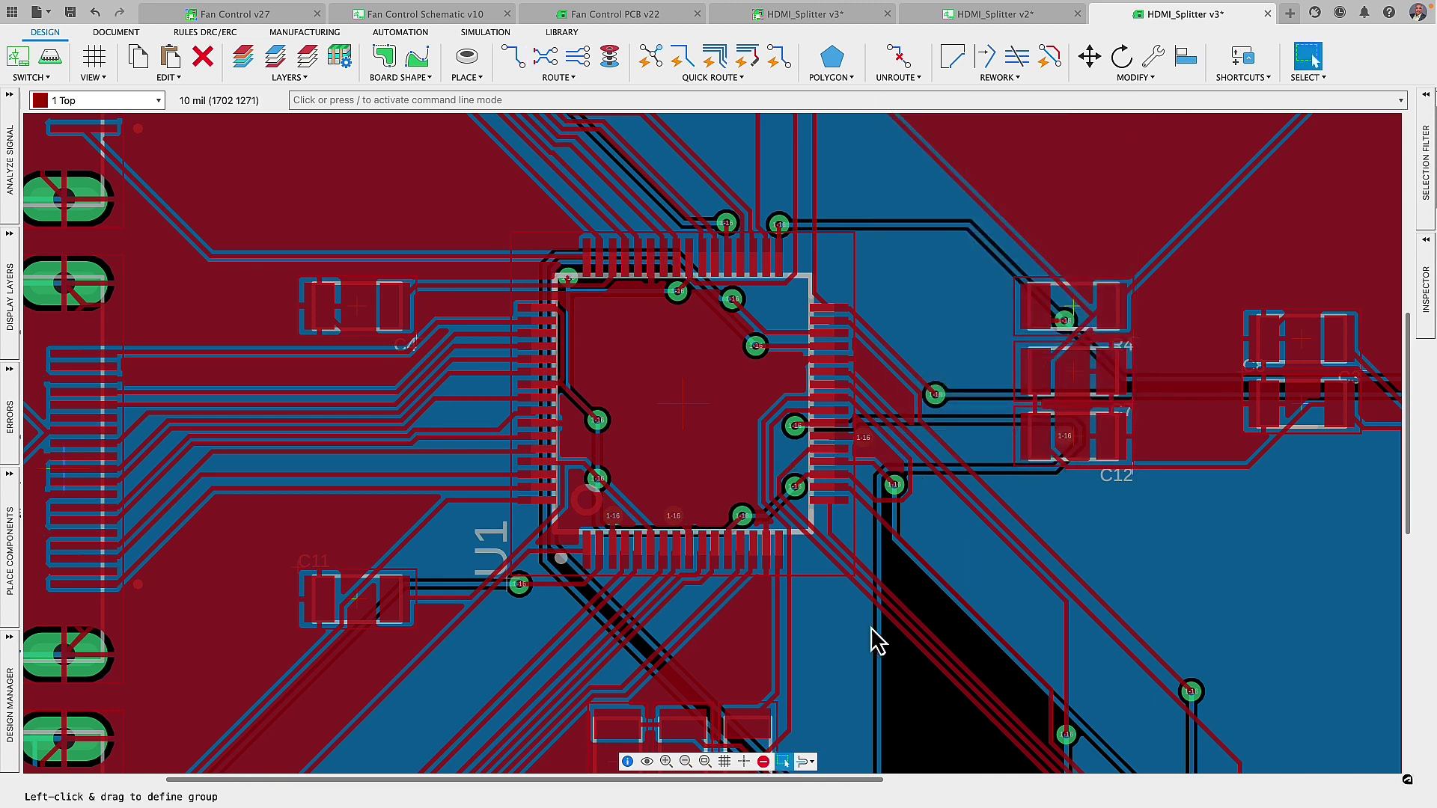
{"action": "left_click", "coordinate": [705, 762]}
Filter selection to attributes and components, select the parts above U1, use layer 21 tPlace.
{"action": "left_click", "coordinate": [1426, 157]}
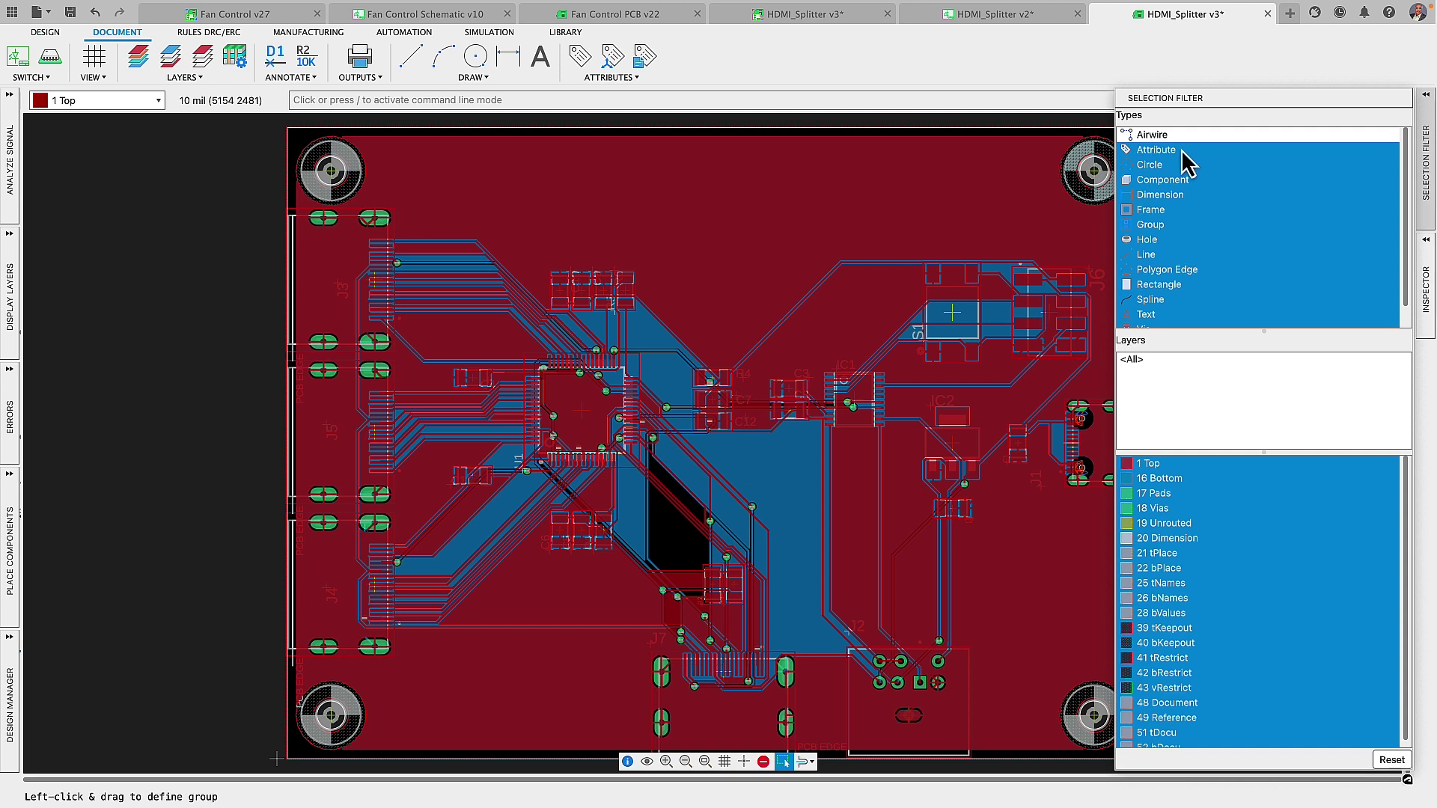
{"action": "left_click", "coordinate": [1156, 149]}
{"action": "left_click", "coordinate": [1163, 180], "text": "ctrl"}
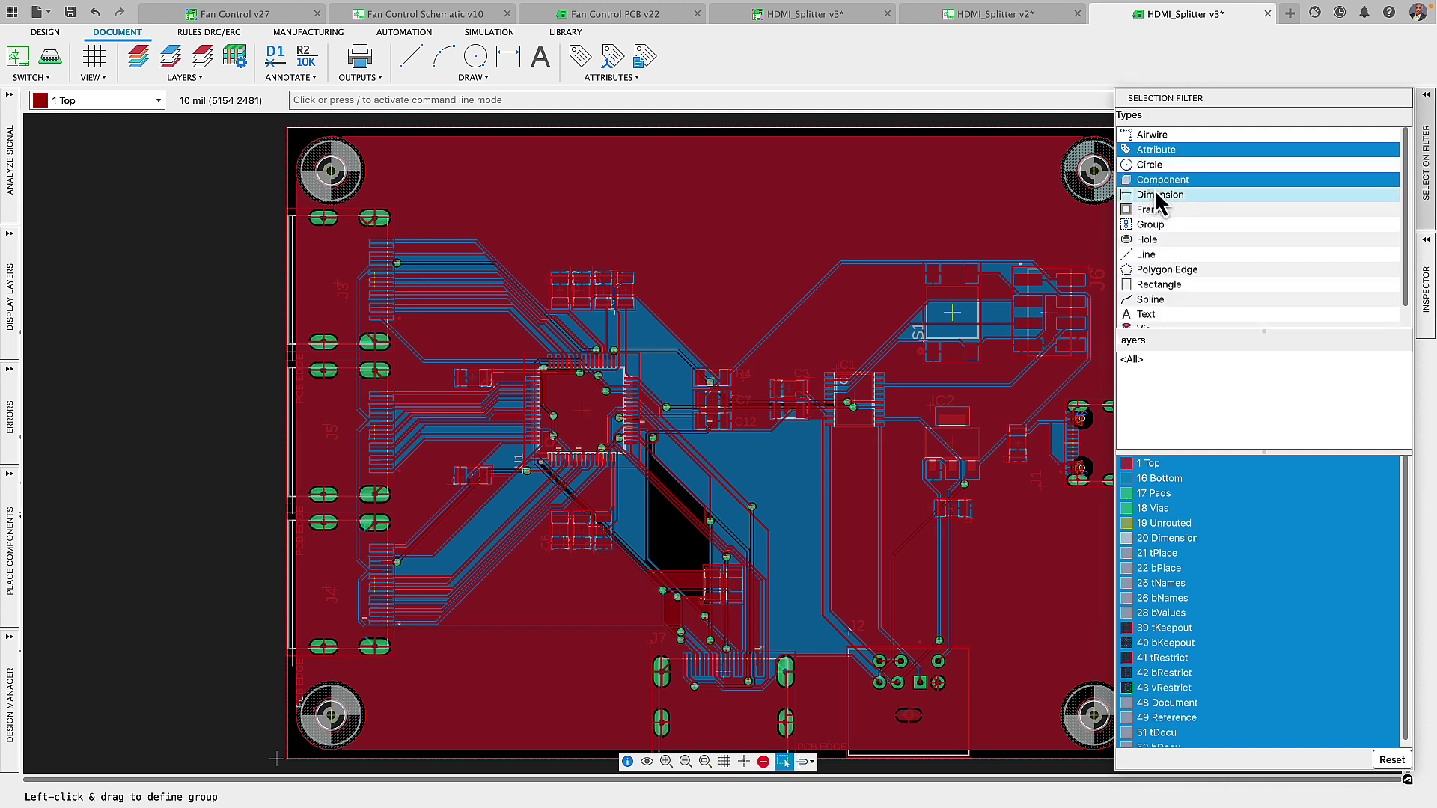
{"action": "left_click_drag", "start_coordinate": [544, 261], "coordinate": [653, 331]}
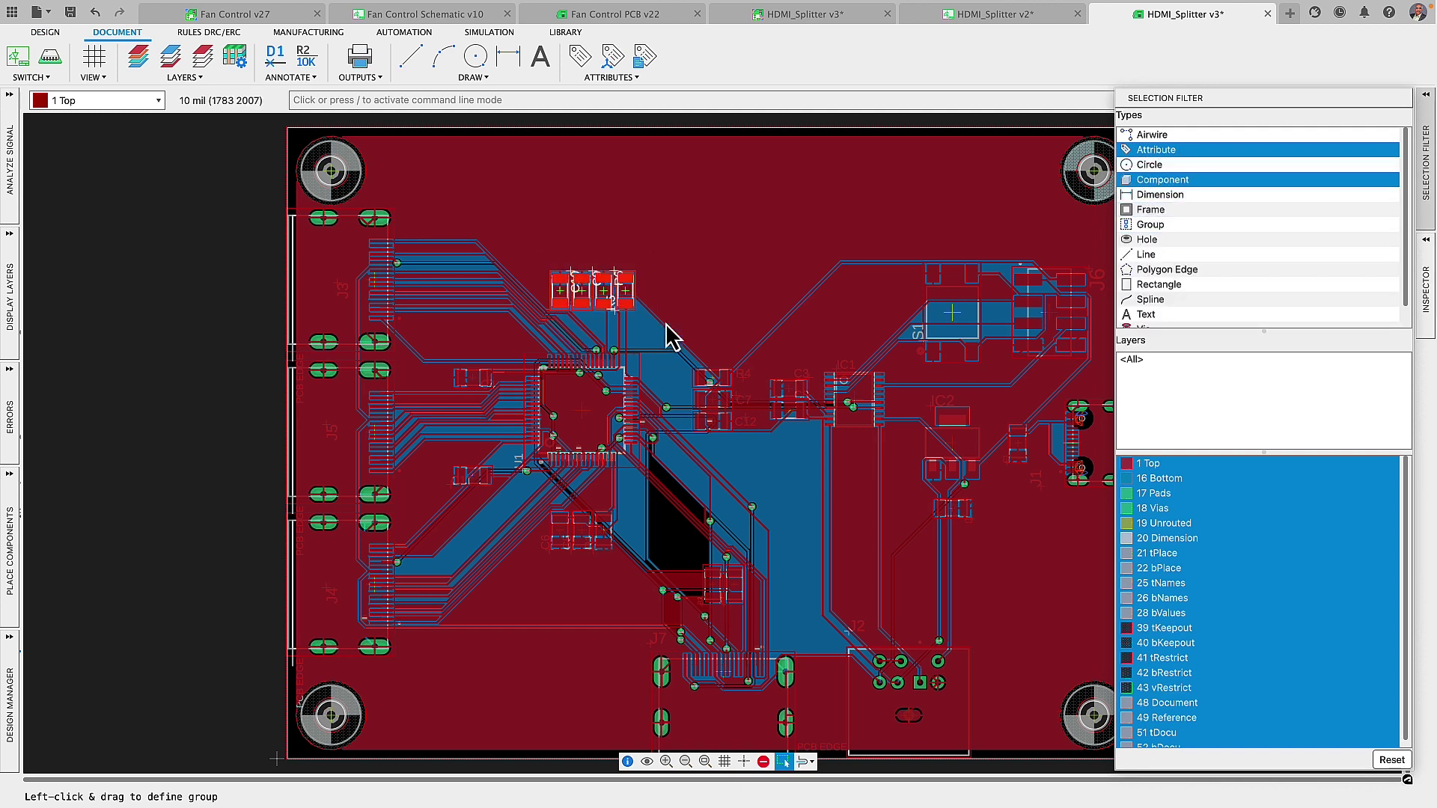
{"action": "left_click", "coordinate": [157, 99]}
{"action": "left_click", "coordinate": [84, 185]}
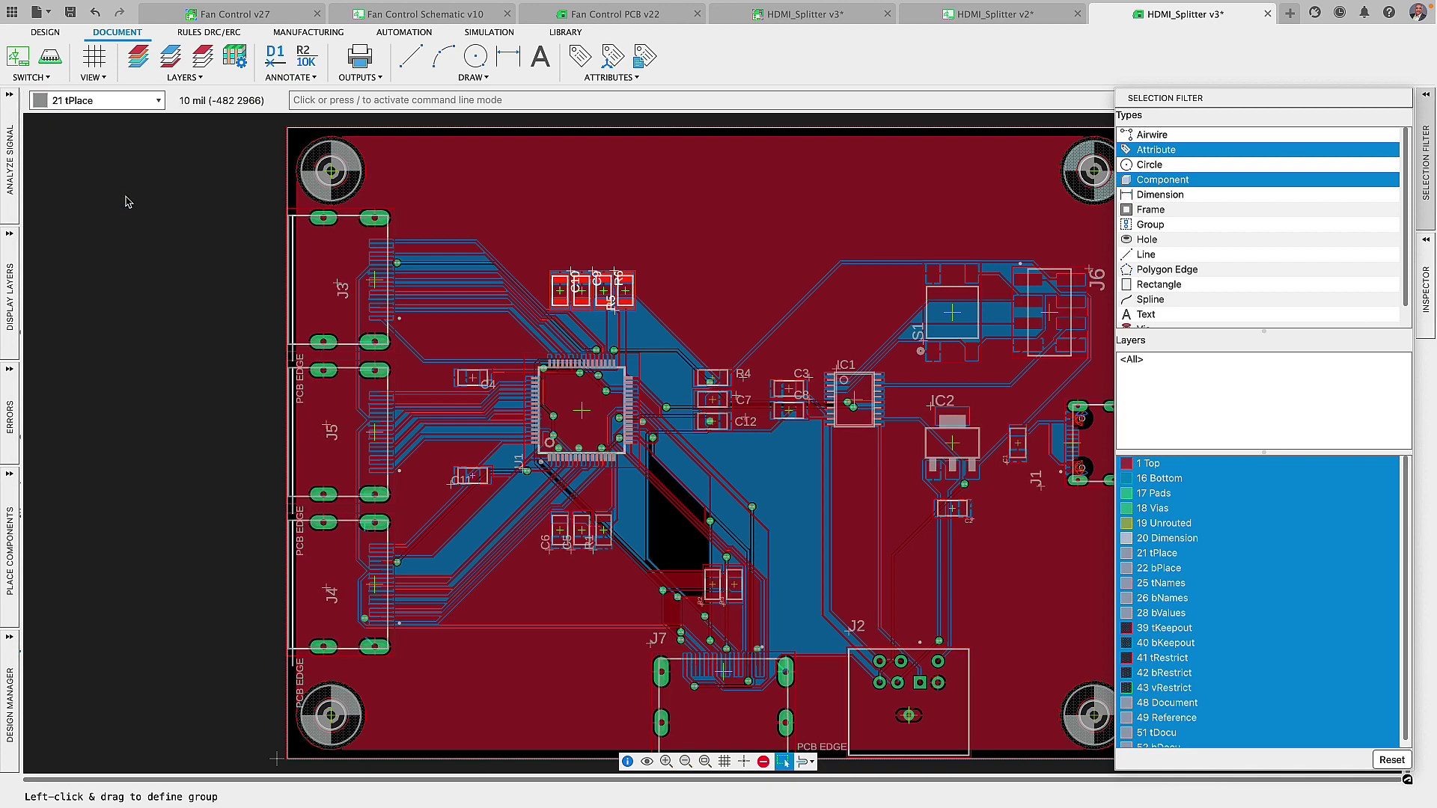
Reposition the selected parts' name labels, centring C11 and C6 names below their parts.
{"action": "left_click", "coordinate": [610, 68]}
{"action": "left_click", "coordinate": [630, 104]}
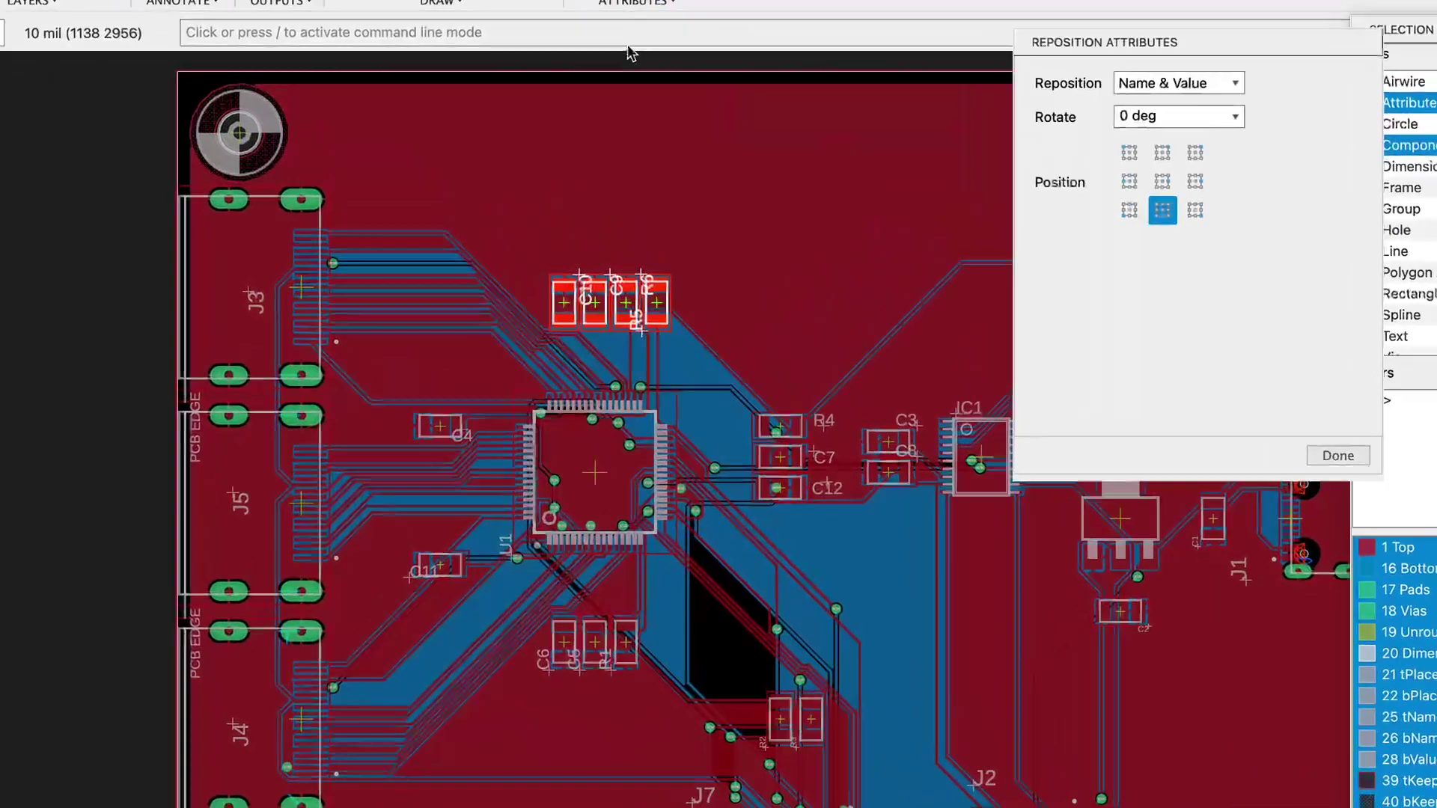
{"action": "left_click", "coordinate": [564, 309]}
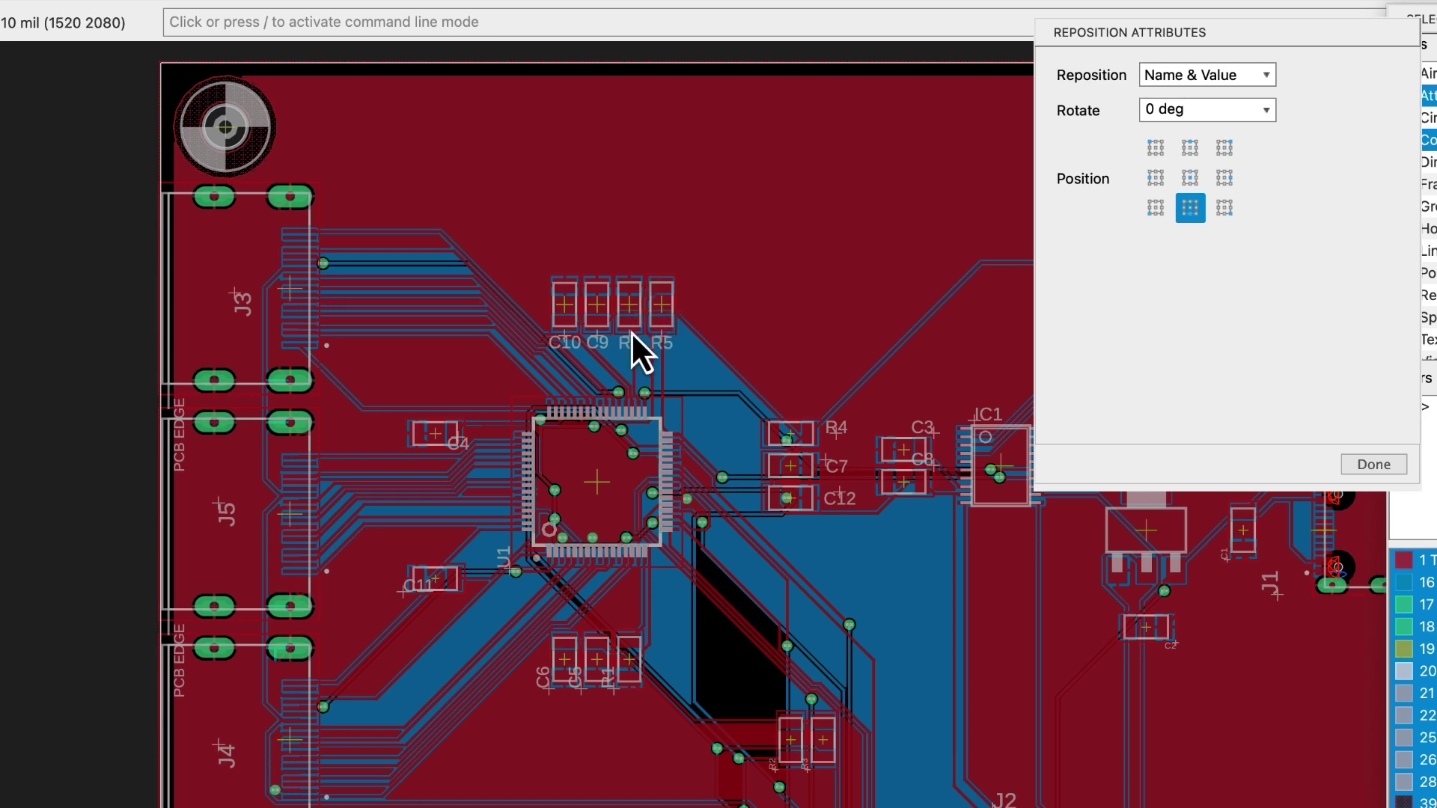
{"action": "left_click", "coordinate": [429, 581]}
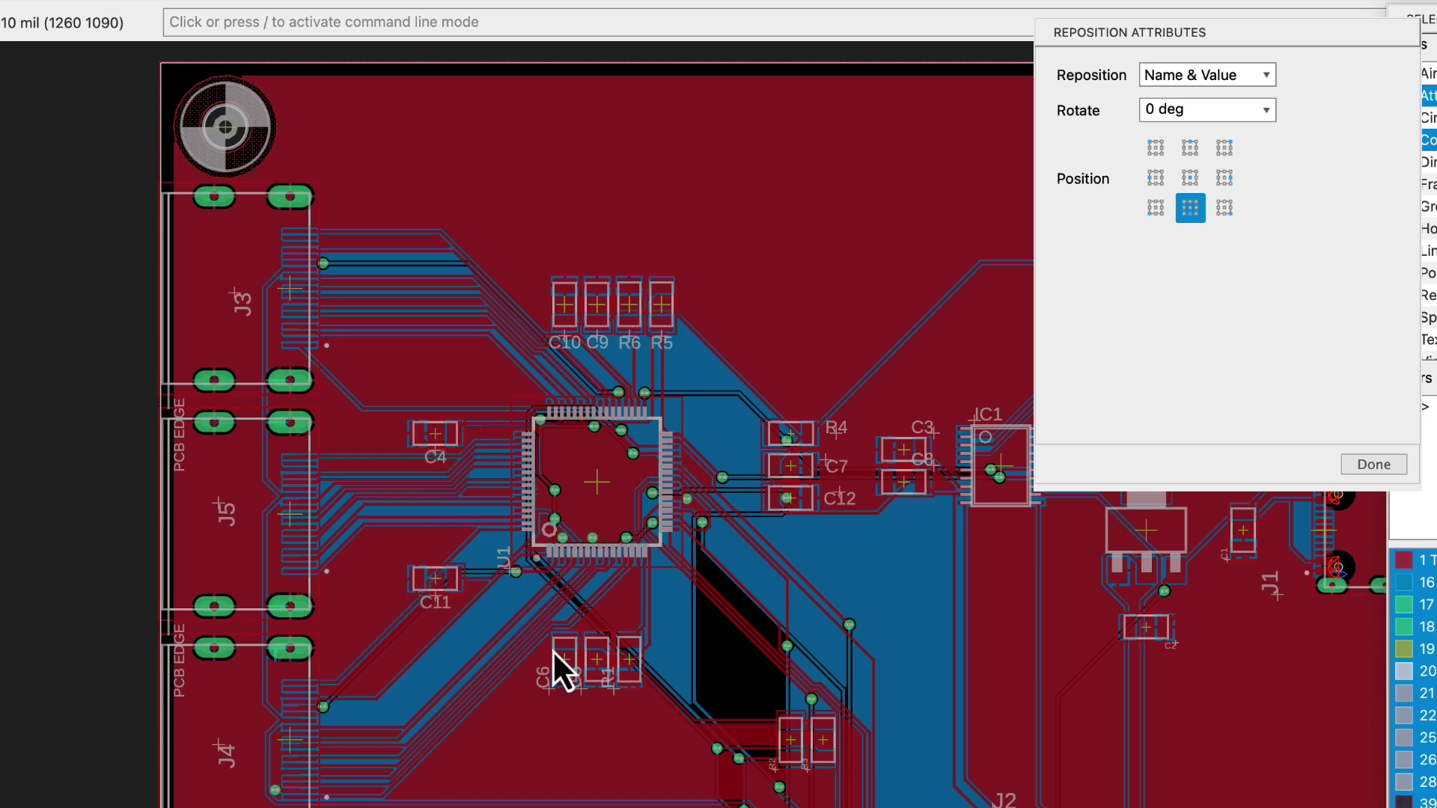
{"action": "left_click", "coordinate": [568, 663]}
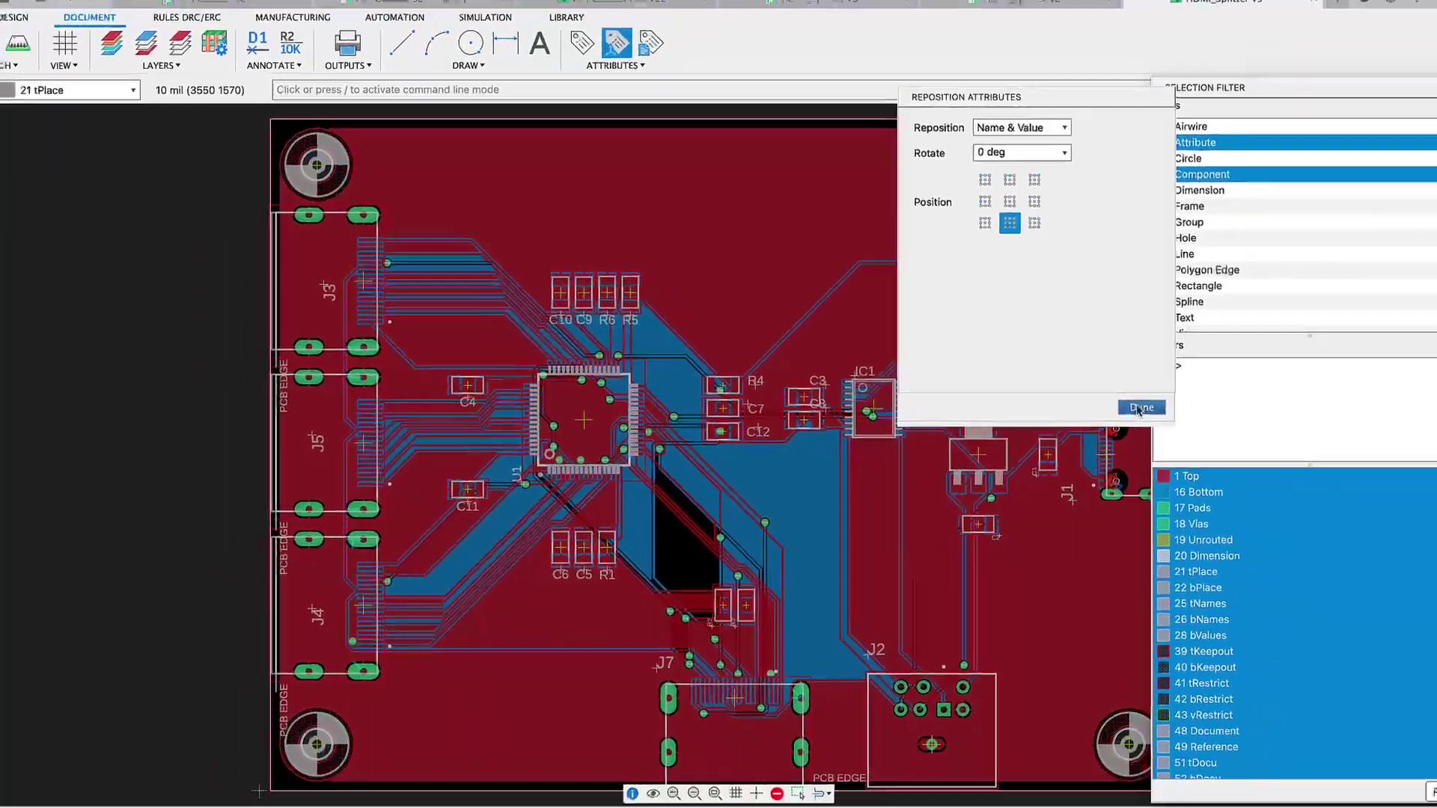
{"action": "left_click", "coordinate": [1374, 464]}
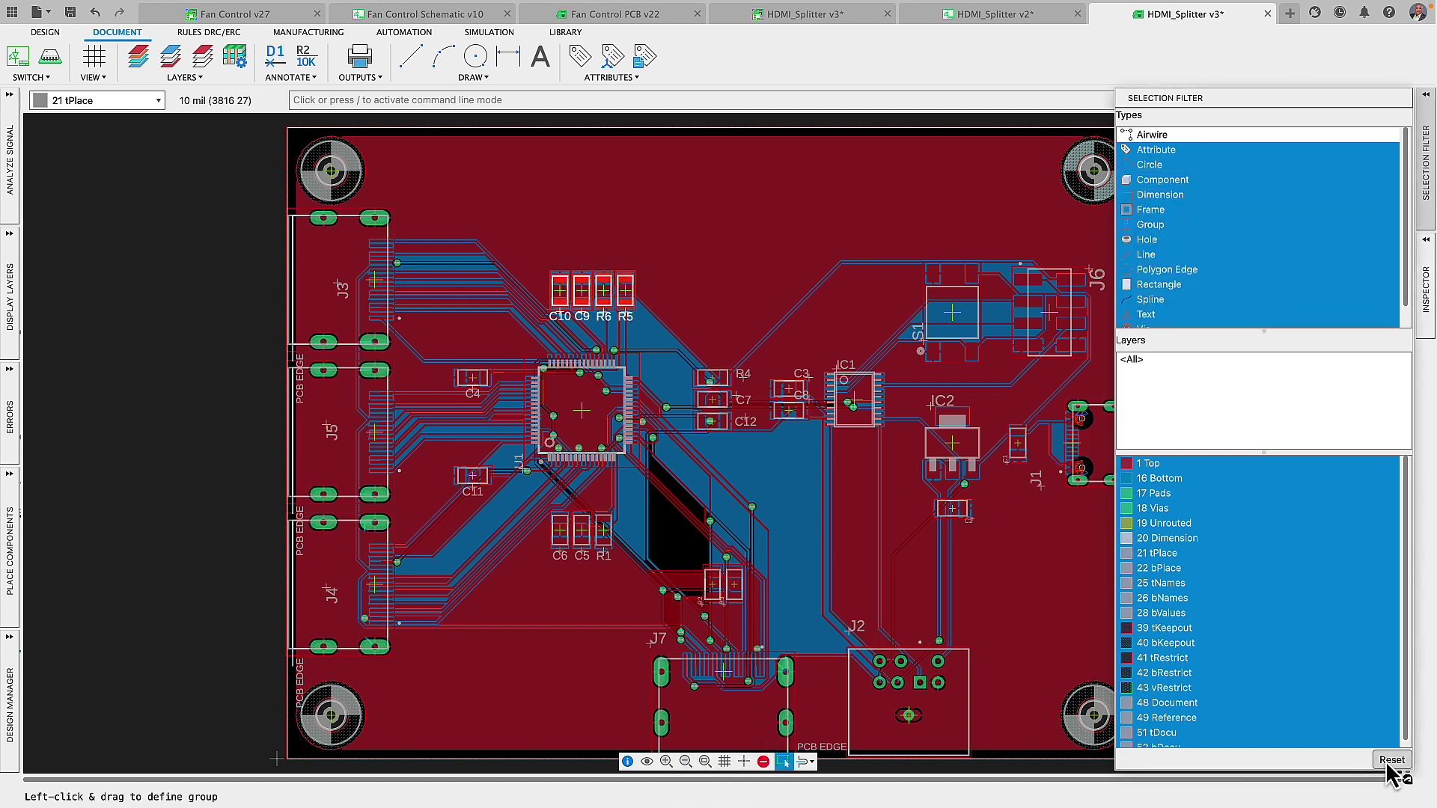
{"action": "left_click", "coordinate": [1426, 239]}
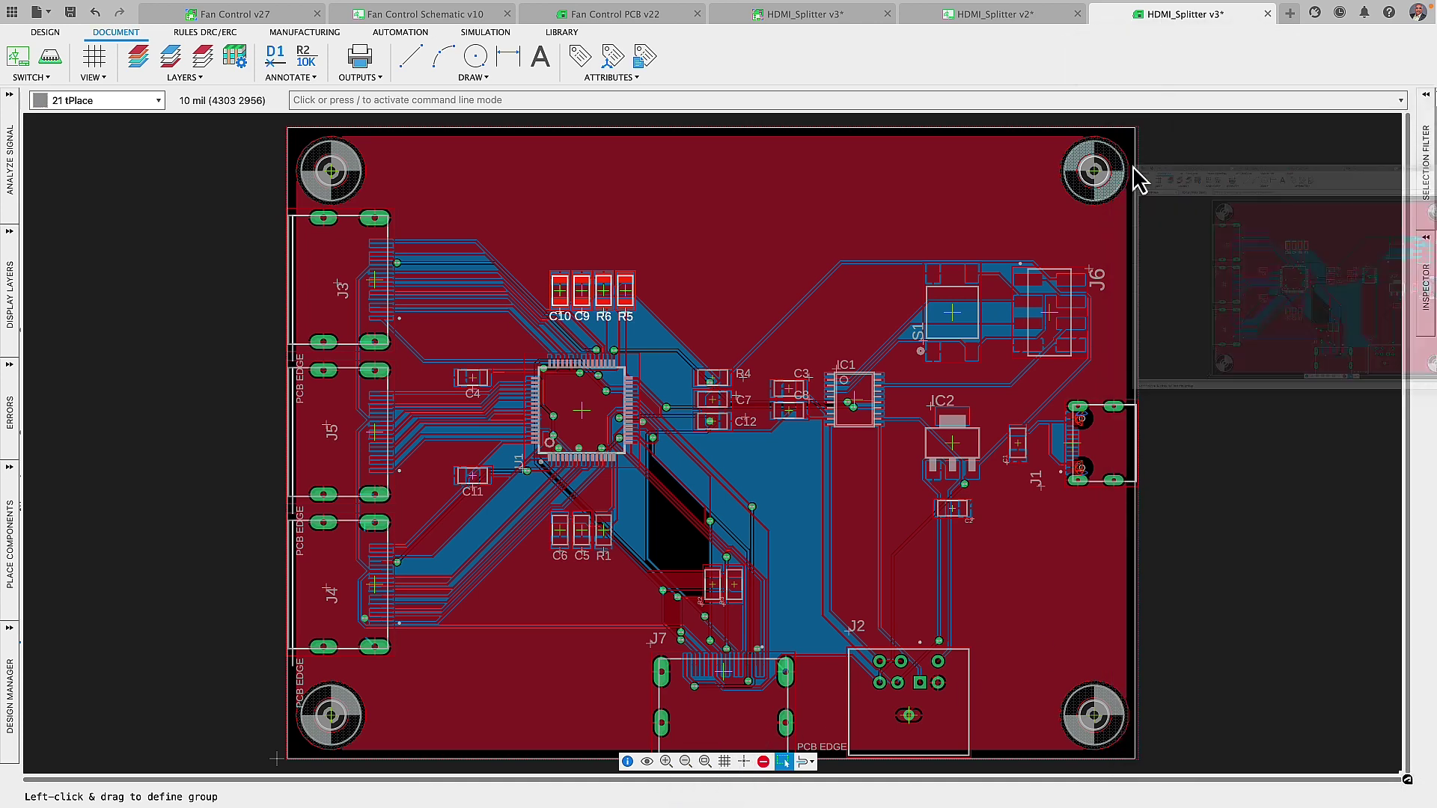
Tile the schematic on the left half and the board on the right half.
{"action": "key", "text": "ctrl+super+f"}
{"action": "left_click", "coordinate": [331, 156]}
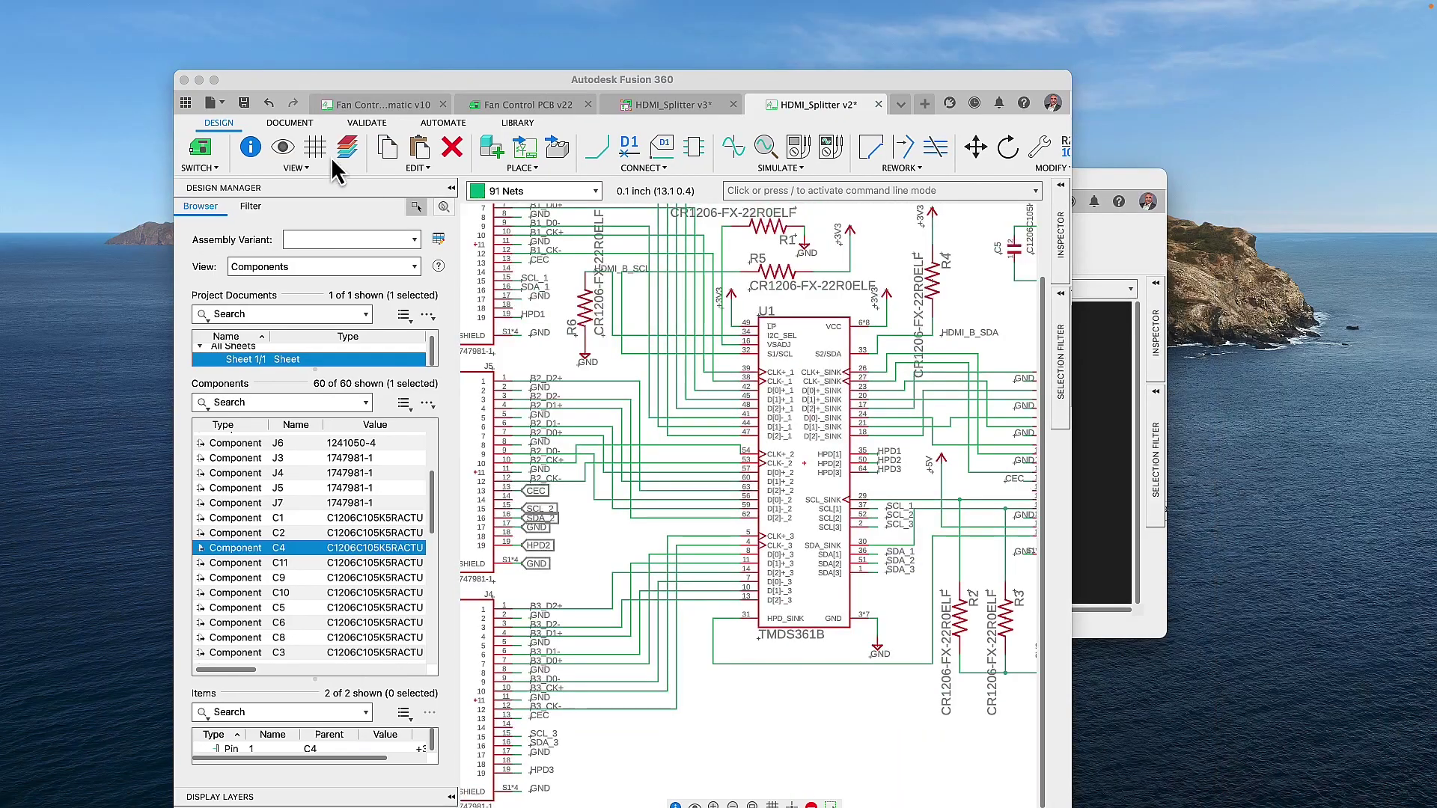
{"action": "left_click", "coordinate": [270, 116]}
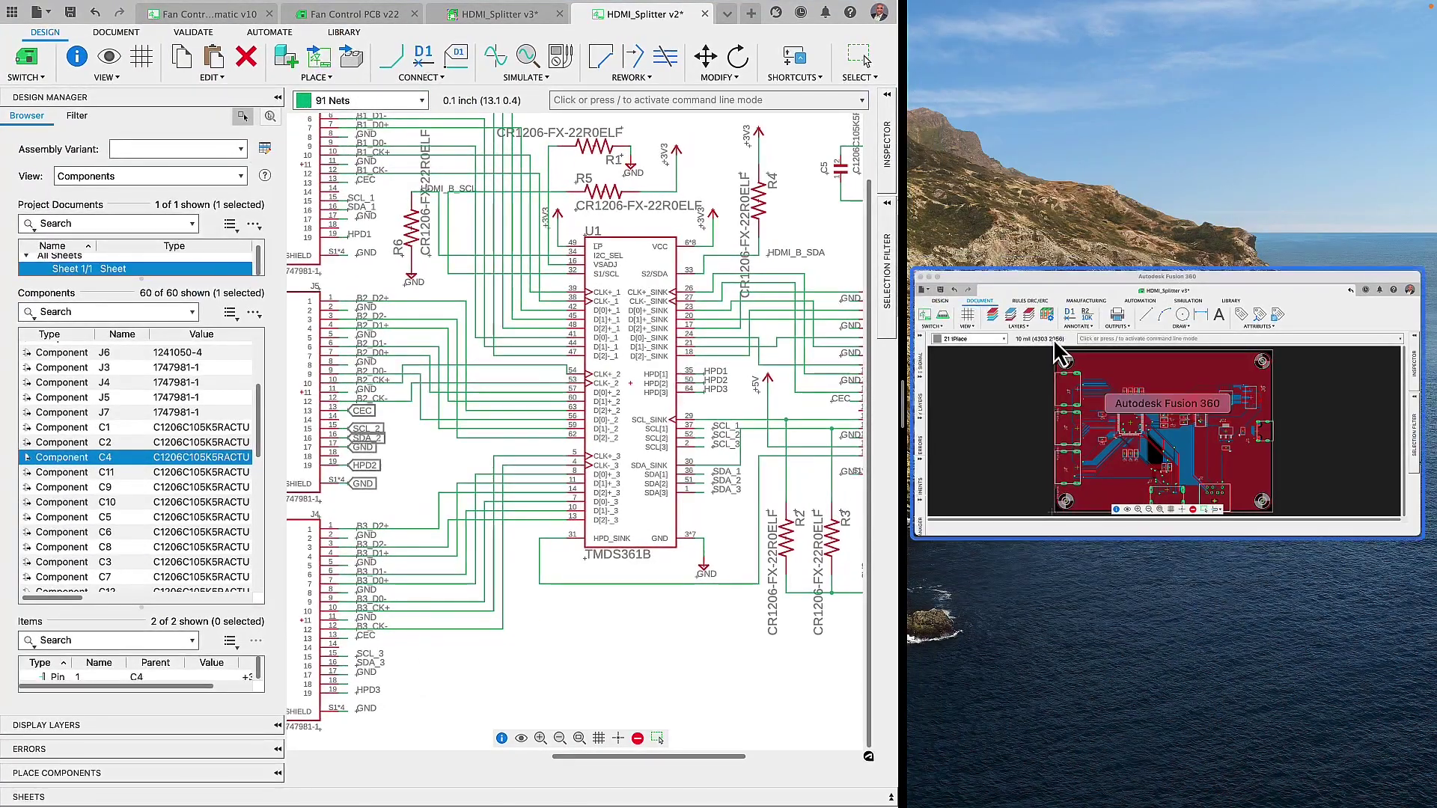
{"action": "left_click", "coordinate": [1123, 404]}
{"action": "scroll", "coordinate": [1052, 338], "scroll_direction": "up", "scroll_amount": 3}
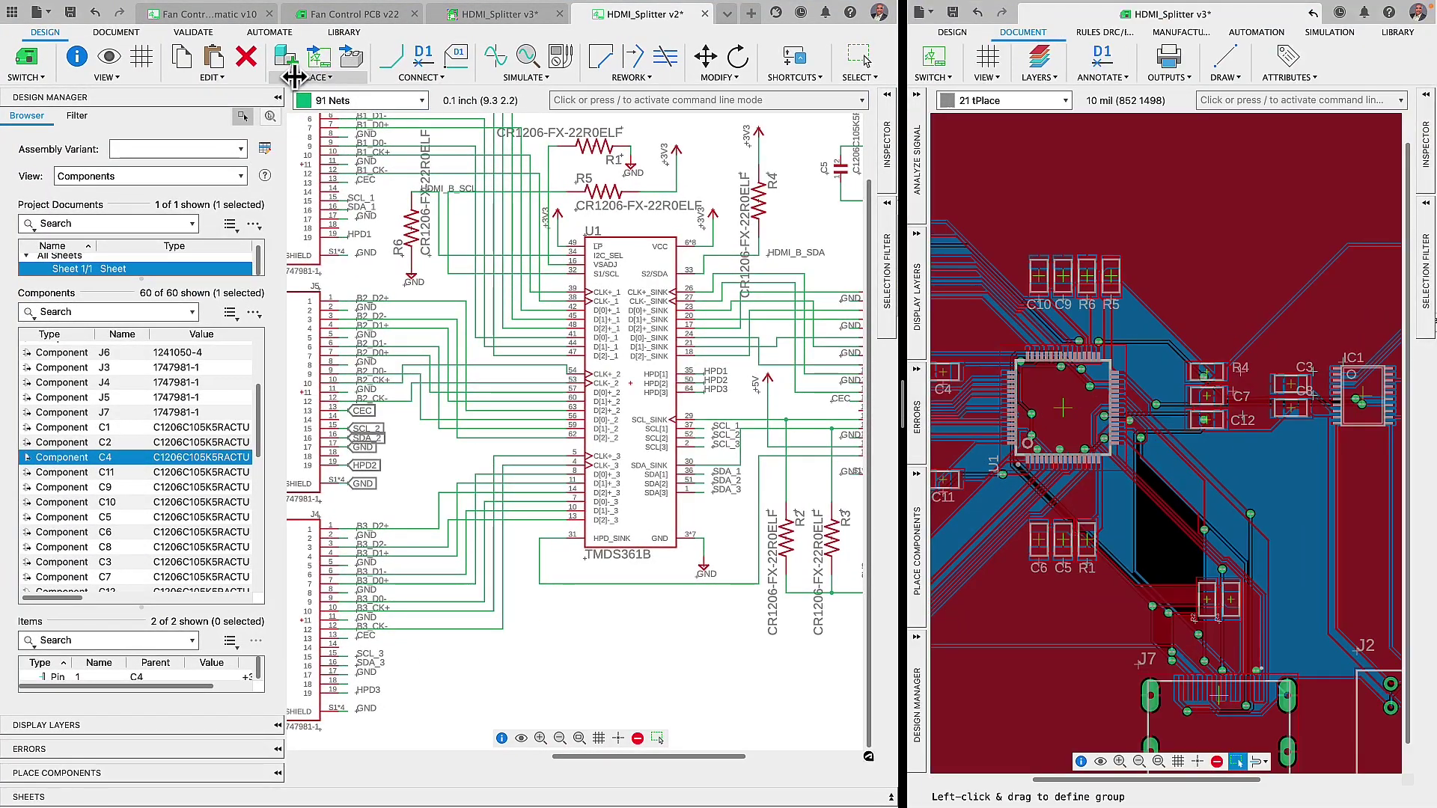
Delete U1 and resistors including R4 from the schematic, then undo the deletions.
{"action": "left_click", "coordinate": [247, 57]}
{"action": "left_click", "coordinate": [630, 388]}
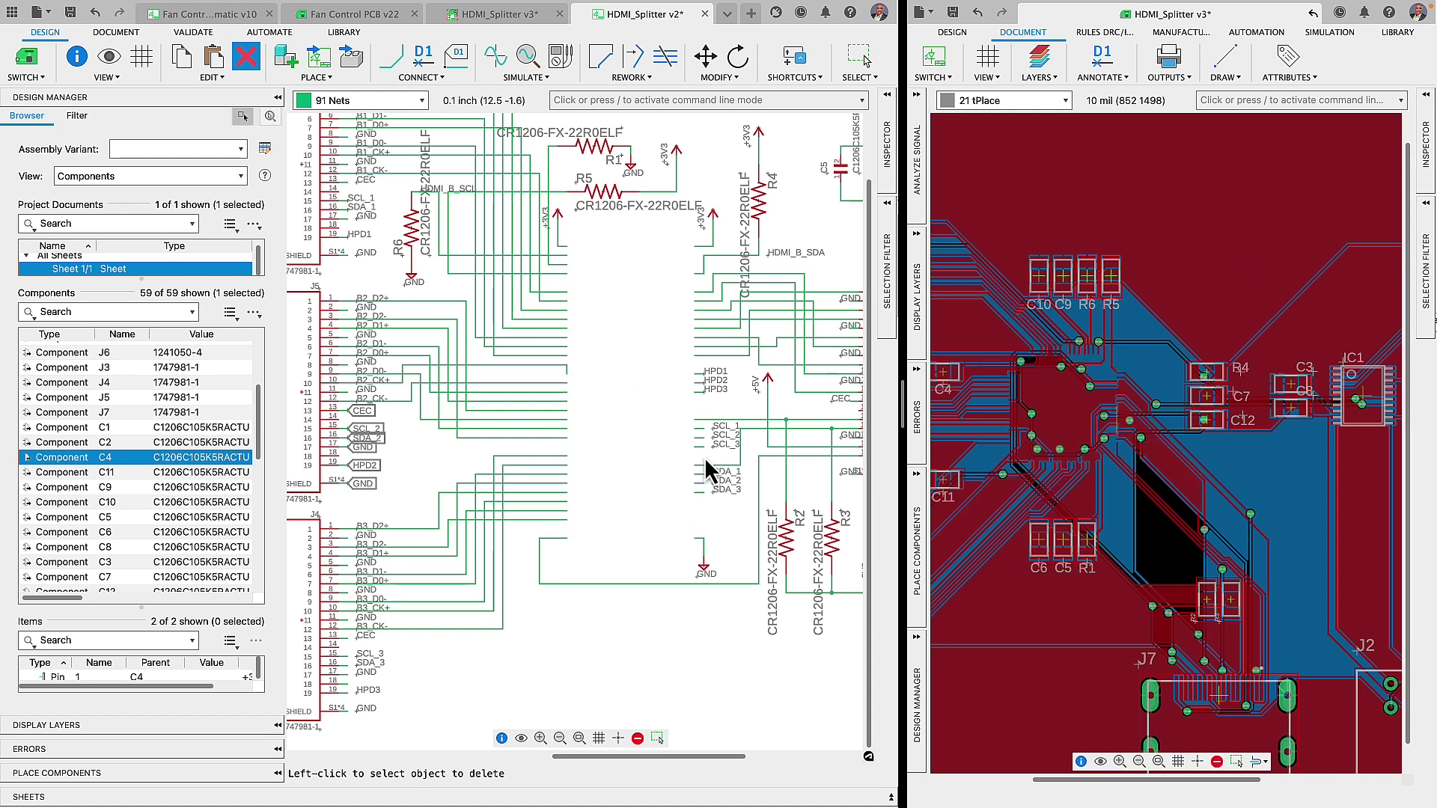
{"action": "left_click", "coordinate": [853, 553]}
{"action": "left_click", "coordinate": [786, 548]}
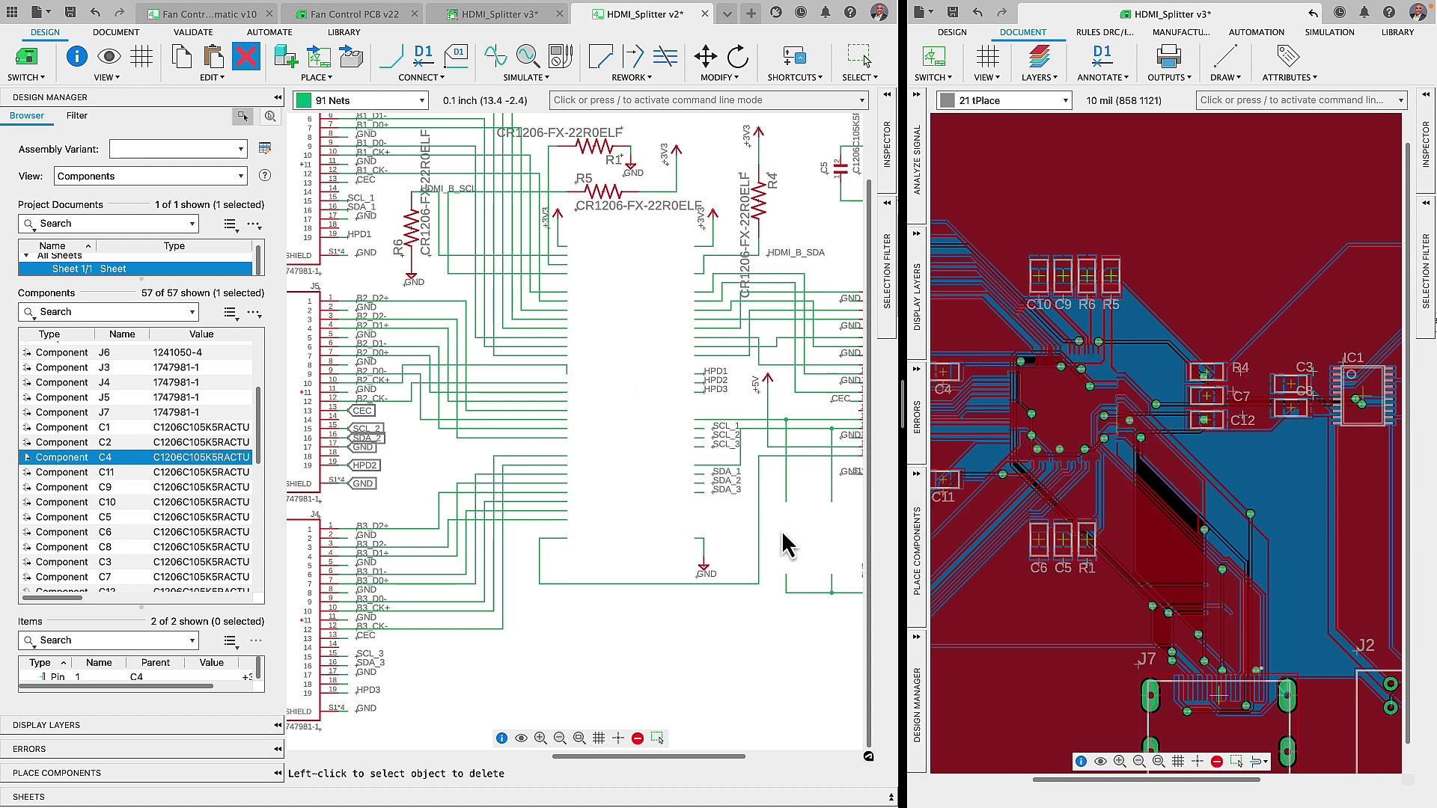
{"action": "left_click", "coordinate": [764, 214]}
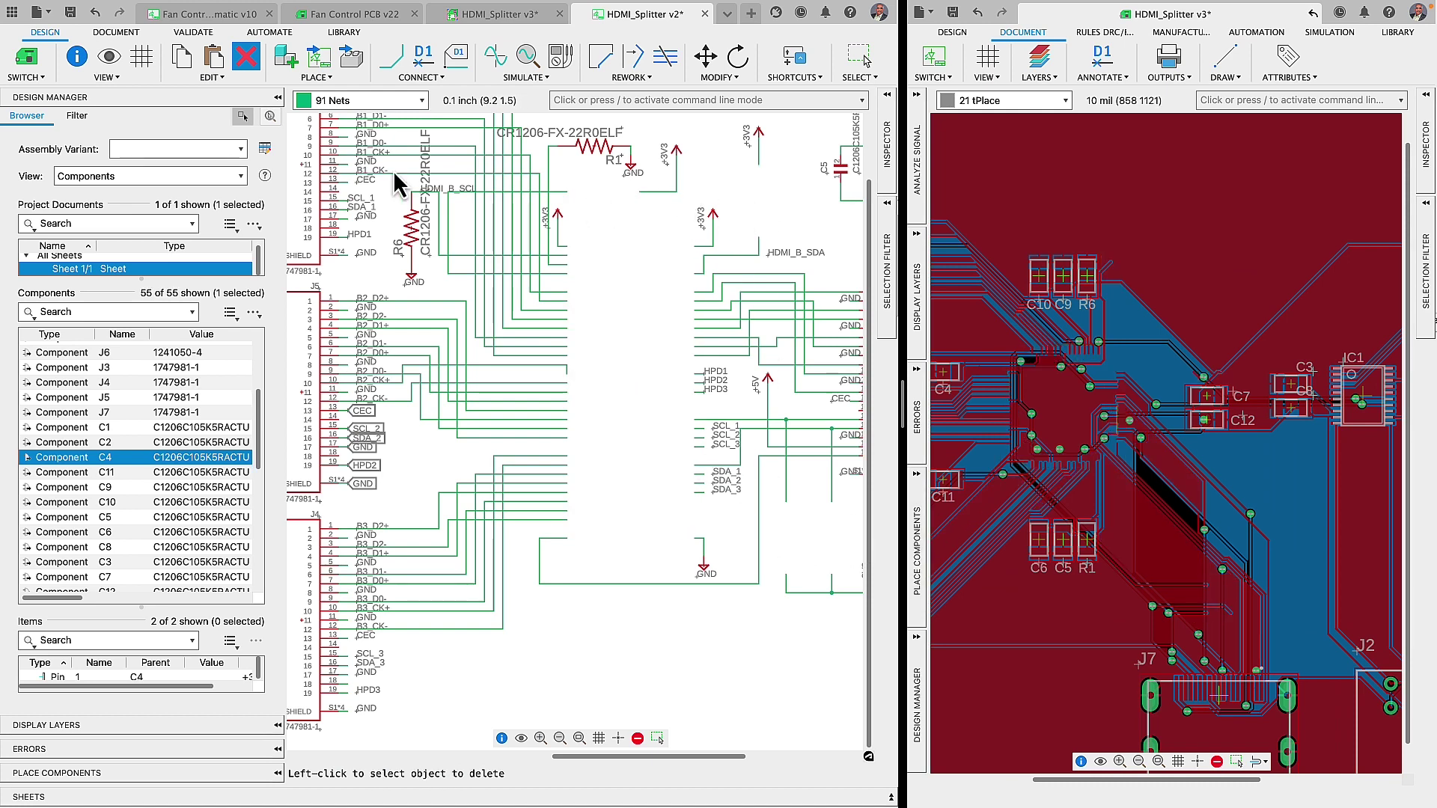
{"action": "left_click", "coordinate": [96, 12]}
{"action": "left_click", "coordinate": [95, 12]}
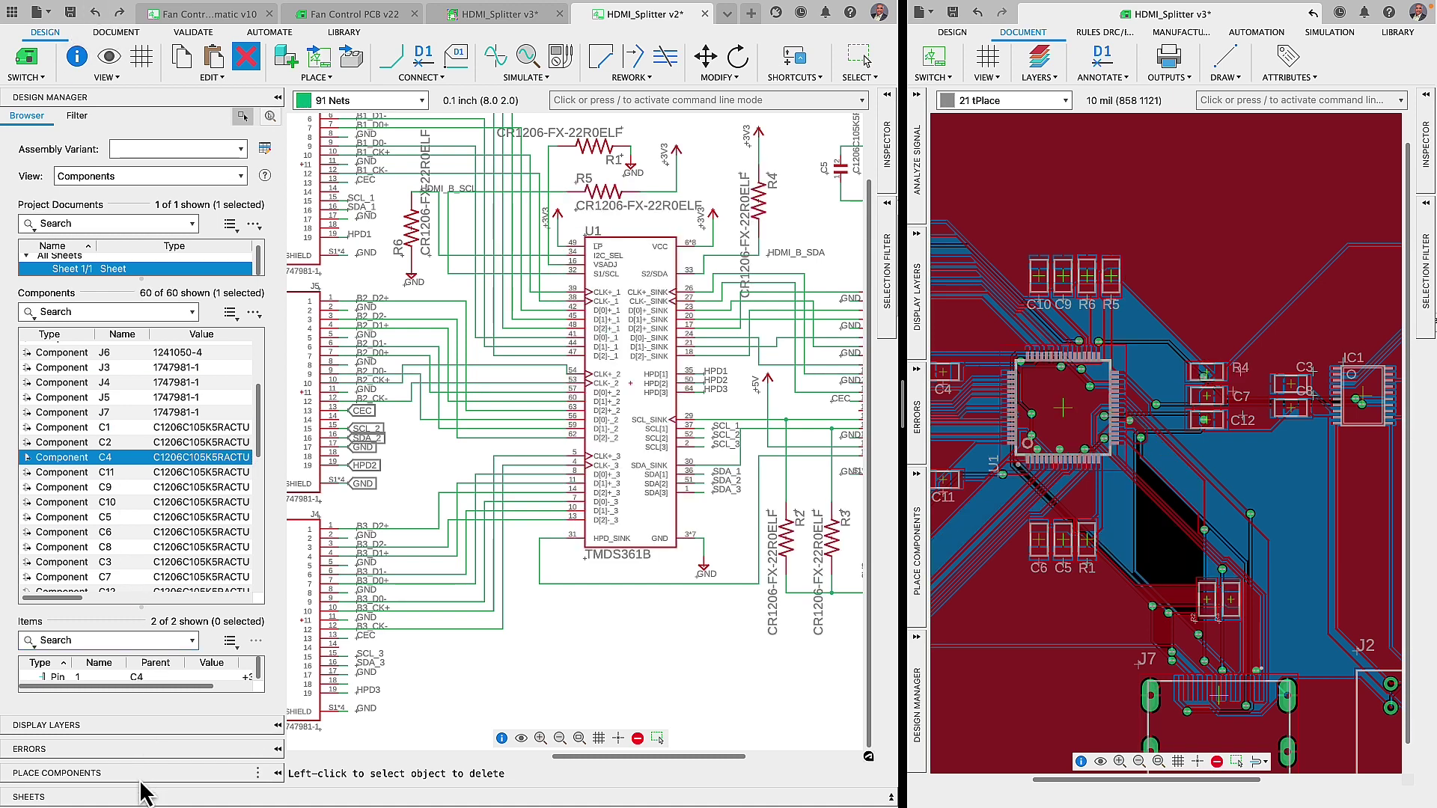
{"action": "left_click_drag", "start_coordinate": [135, 773], "coordinate": [161, 107]}
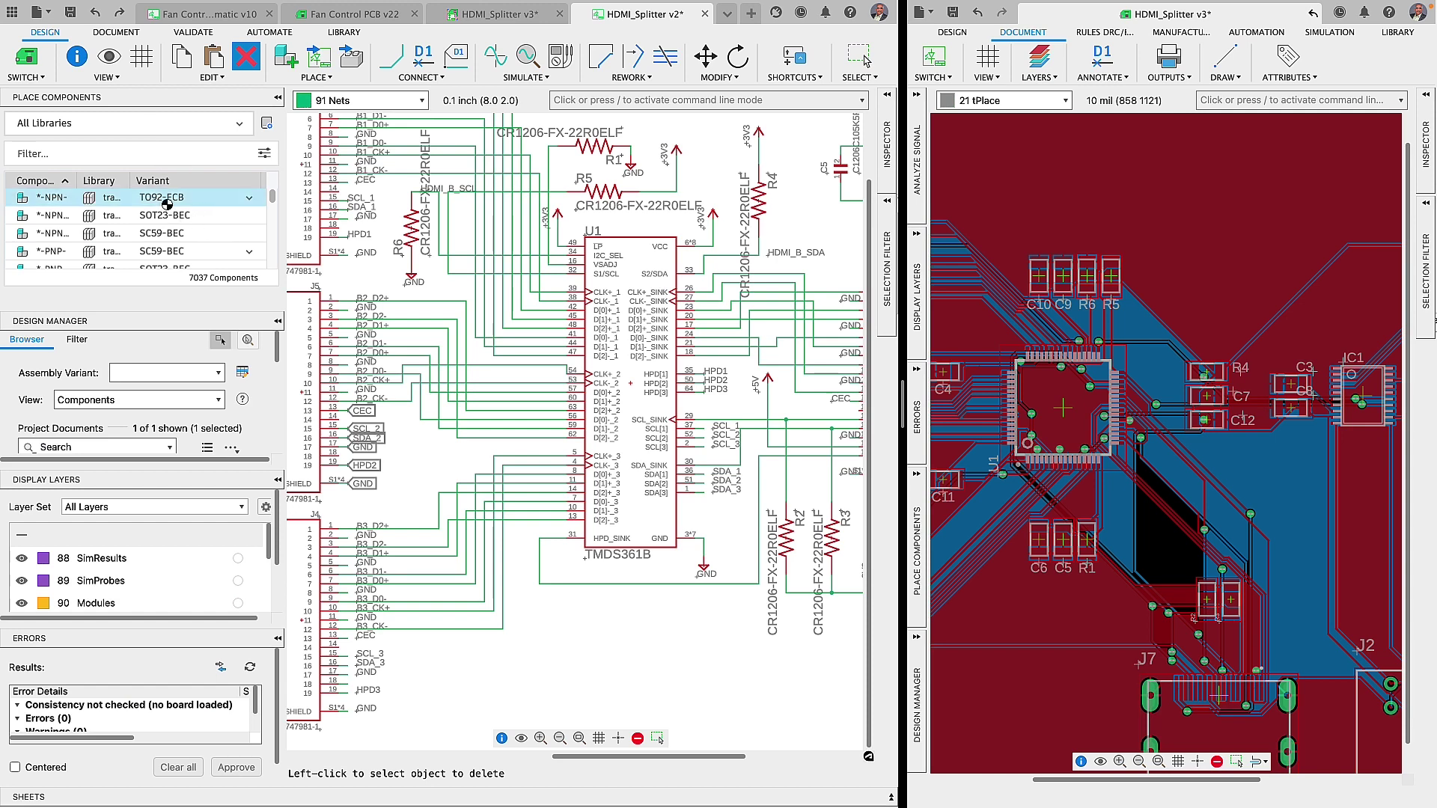
Place four SC59-BEC transistors on the schematic.
{"action": "left_click", "coordinate": [168, 199]}
{"action": "left_click", "coordinate": [165, 231]}
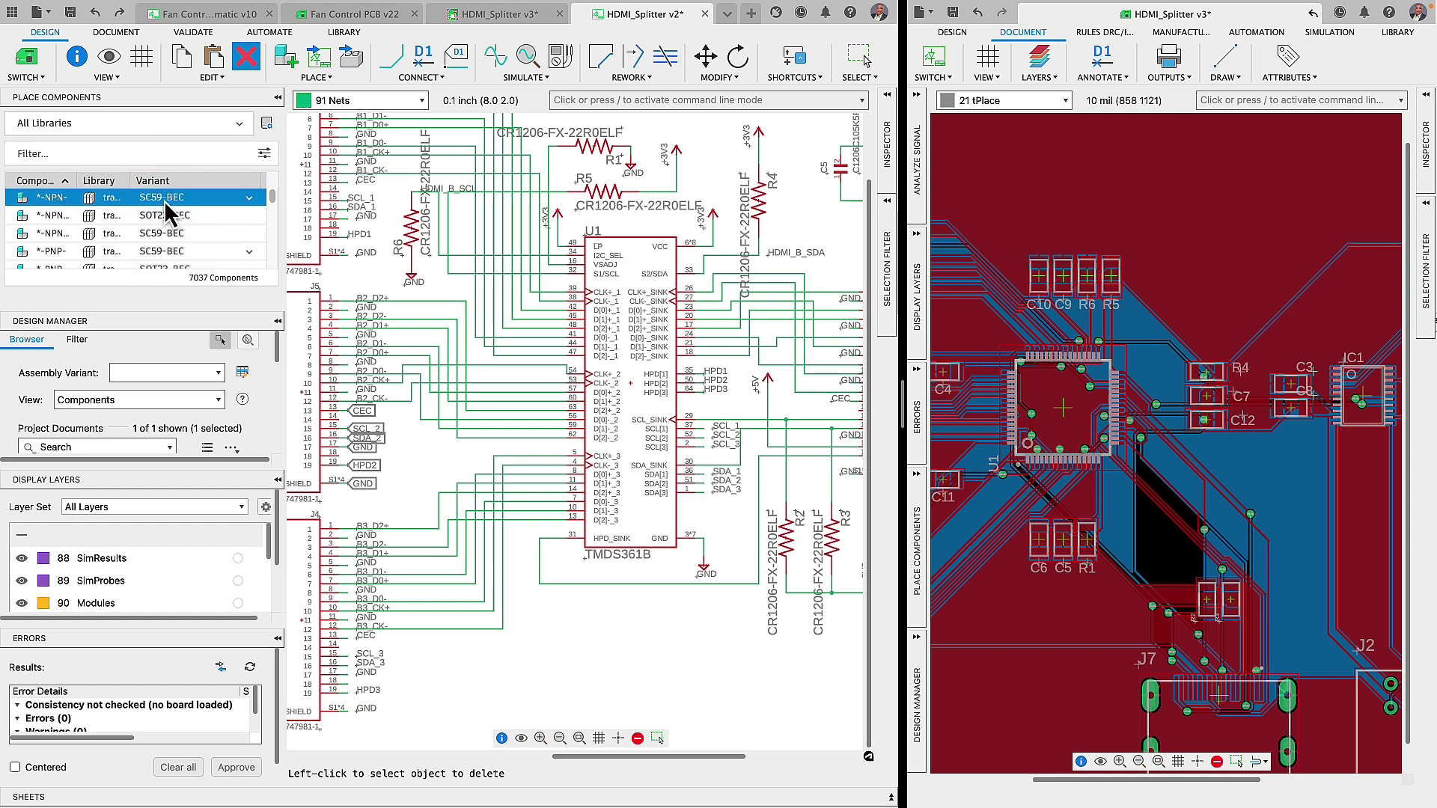
{"action": "left_click", "coordinate": [552, 657]}
{"action": "left_click", "coordinate": [620, 663]}
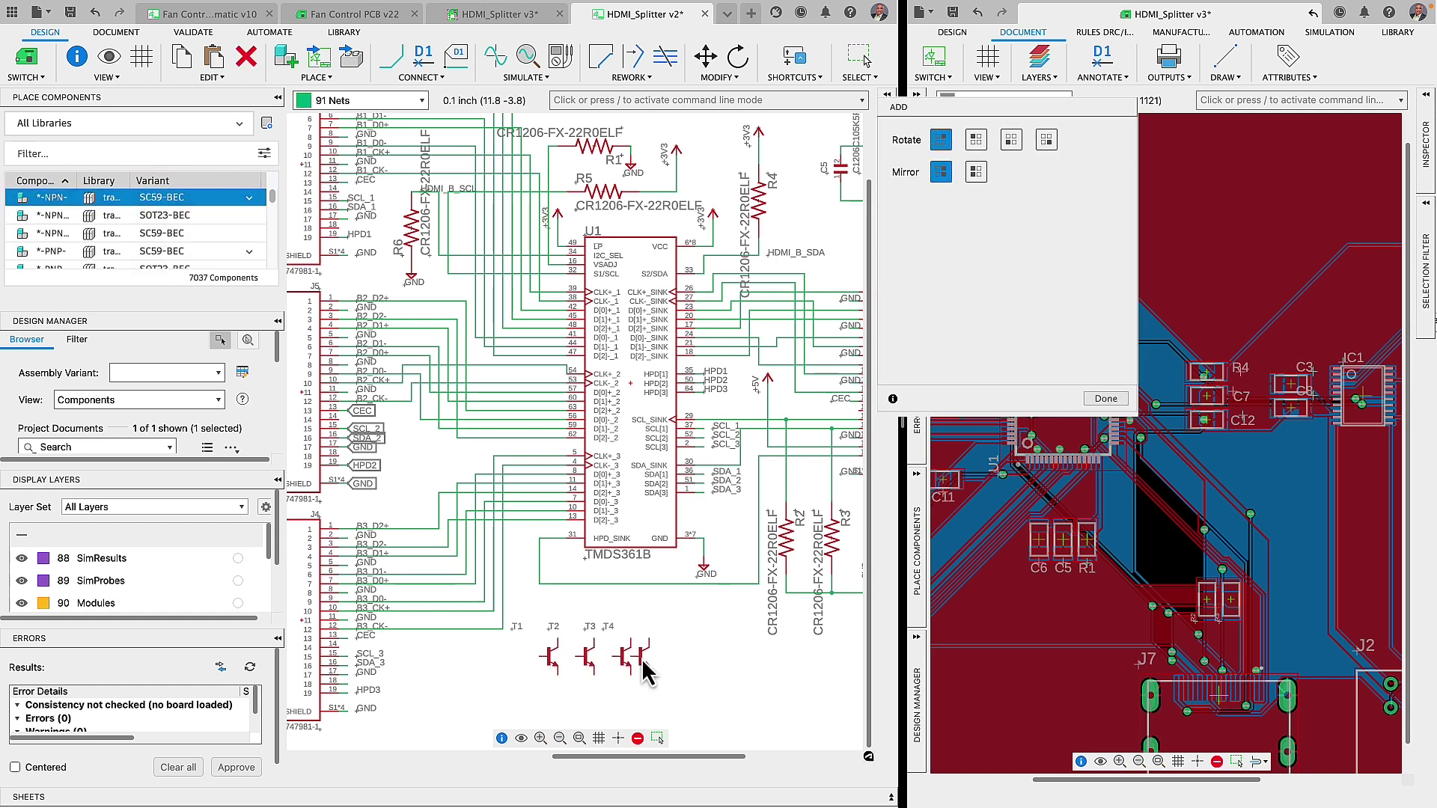
Delete the T1–T4 footprints from the board and detach the board into its own window.
{"action": "left_click", "coordinate": [1159, 764]}
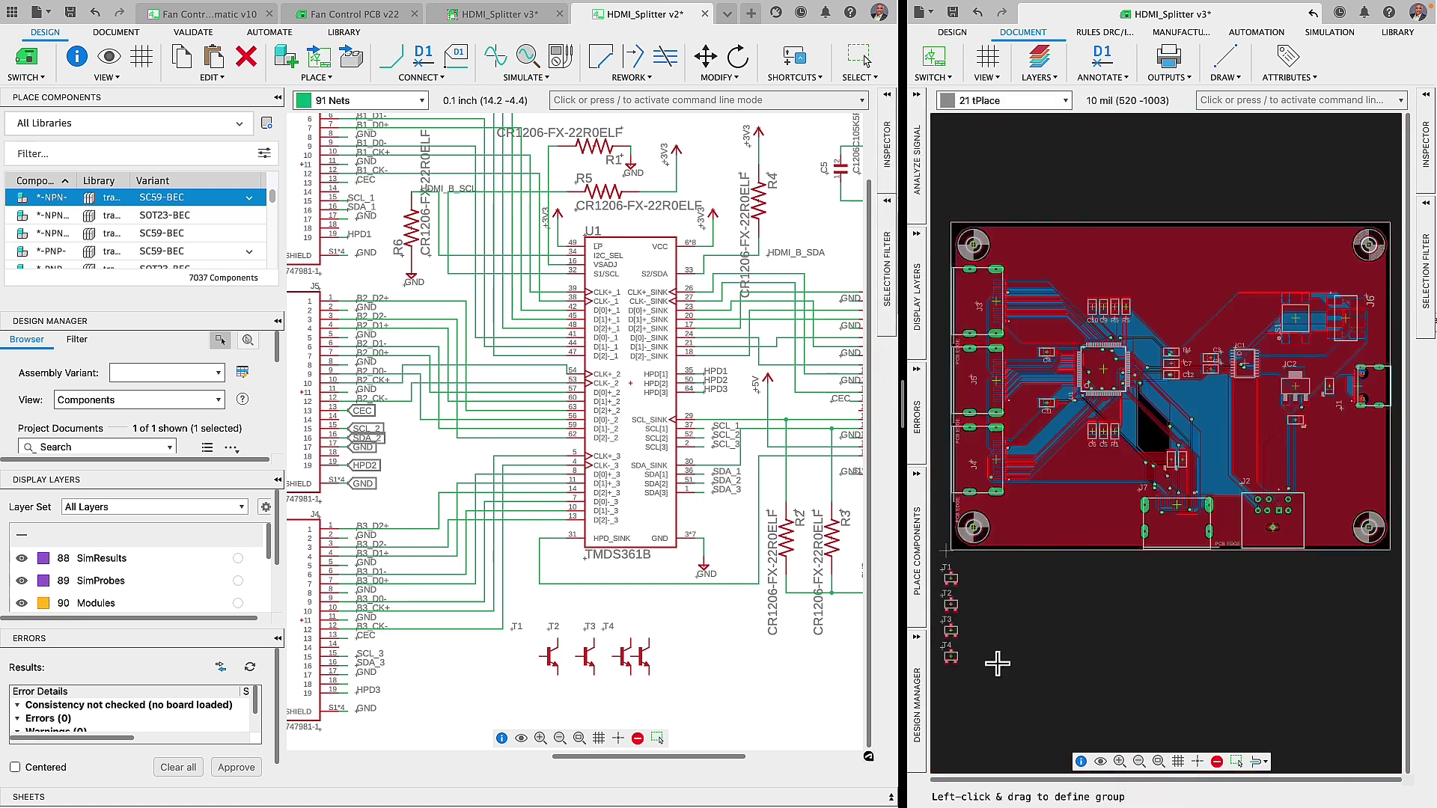
{"action": "scroll", "coordinate": [965, 634], "scroll_direction": "up", "scroll_amount": 5}
{"action": "scroll", "coordinate": [965, 634], "scroll_direction": "up", "scroll_amount": 3}
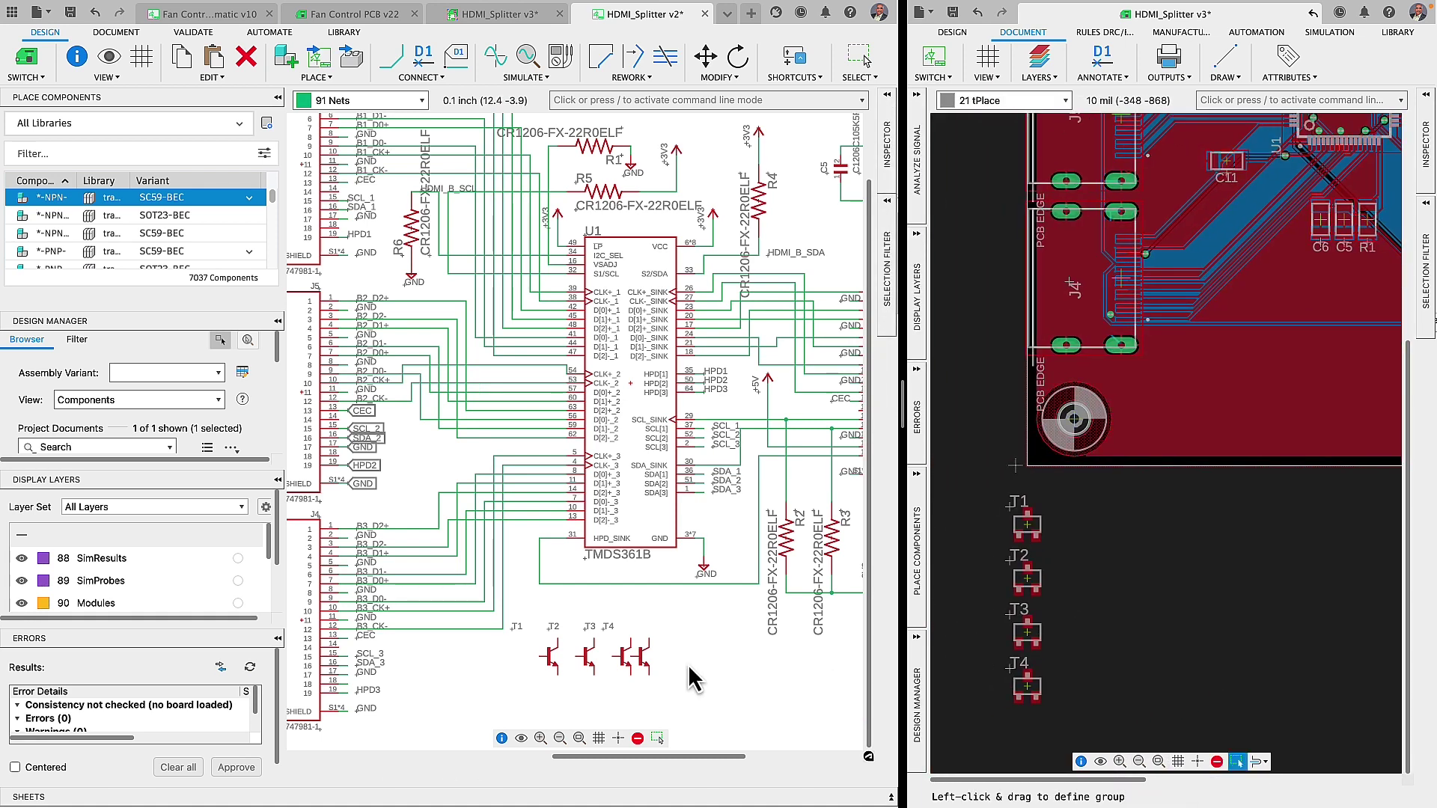
{"action": "left_click_drag", "start_coordinate": [696, 696], "coordinate": [544, 617]}
{"action": "key", "text": "Delete"}
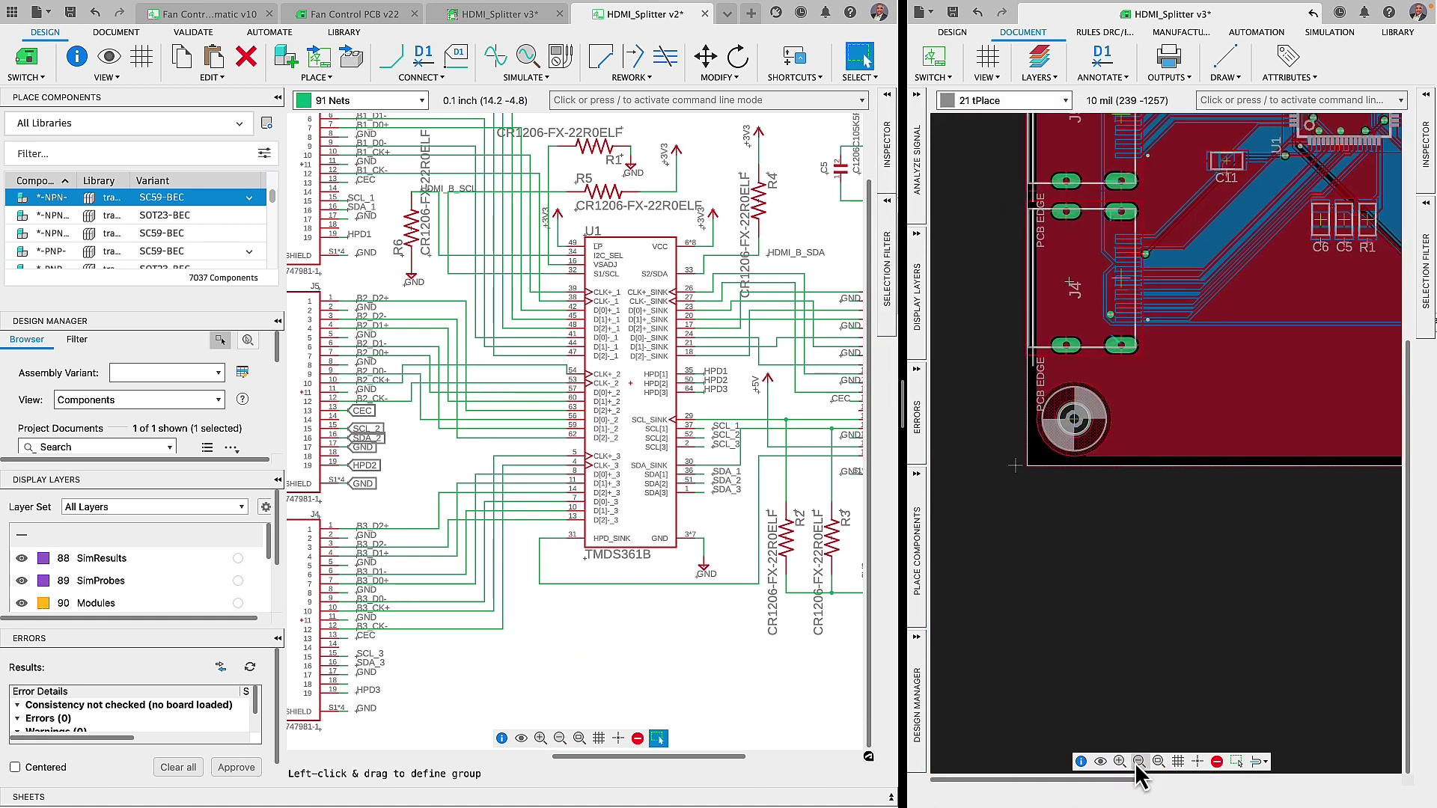
{"action": "left_click", "coordinate": [1158, 762]}
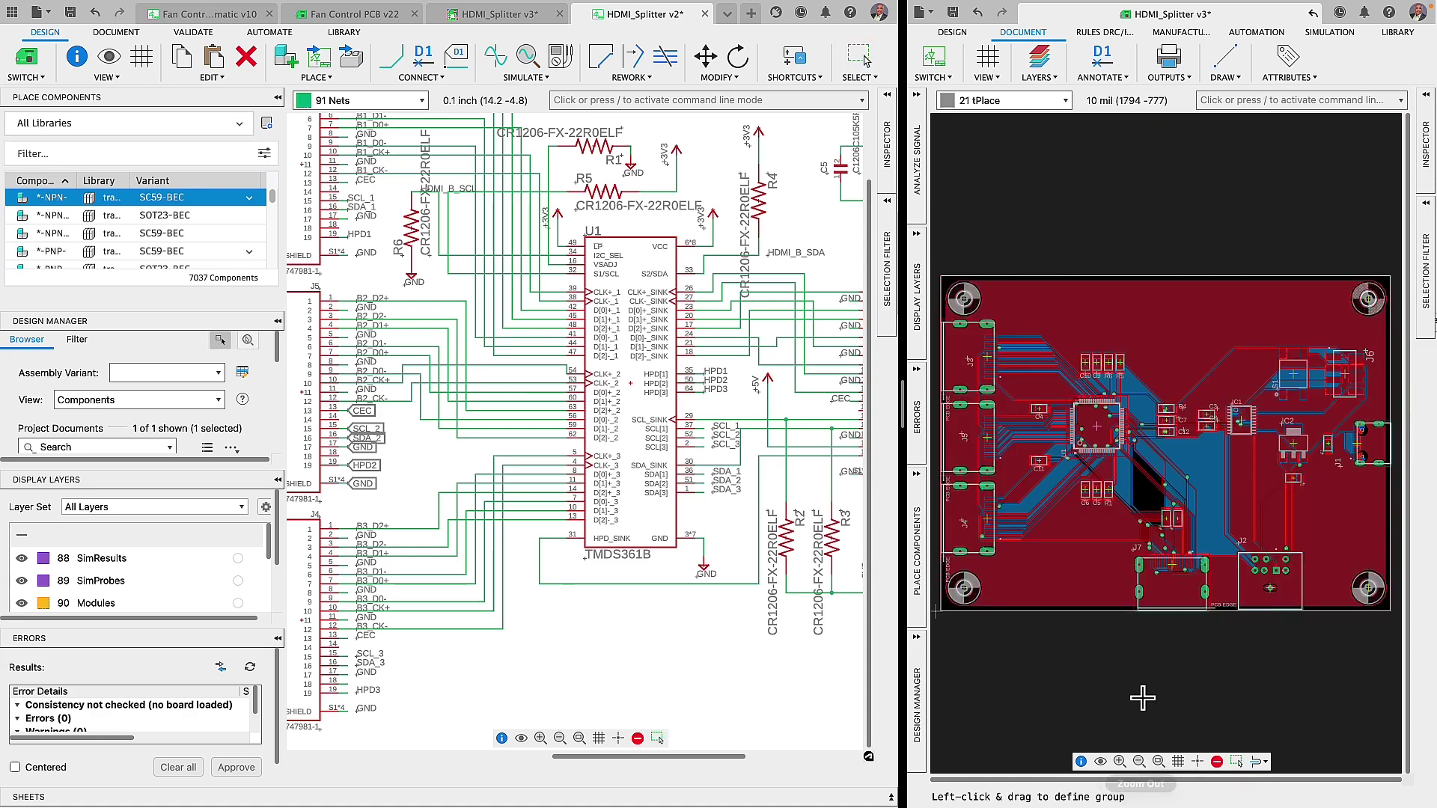
{"action": "left_click", "coordinate": [1316, 16]}
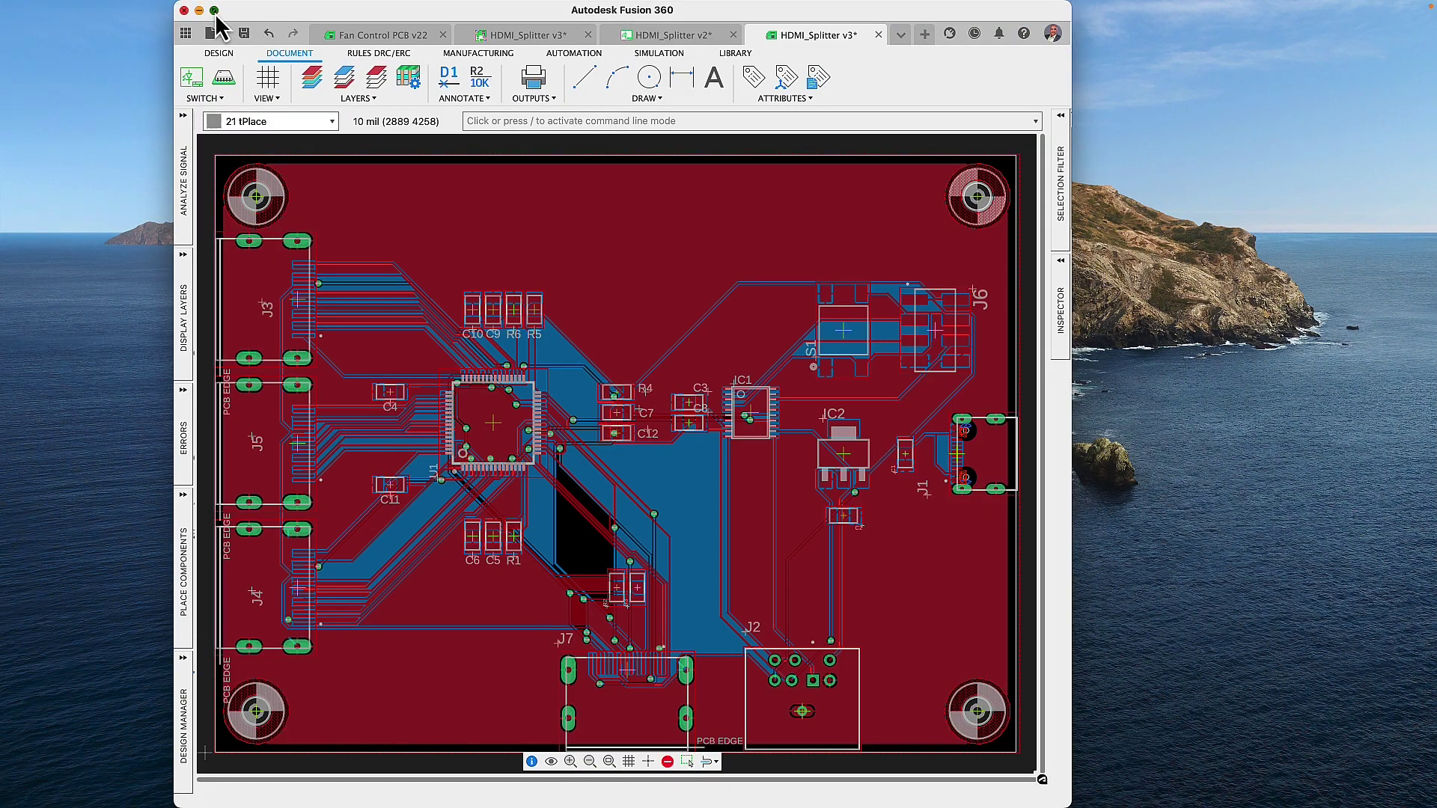
{"action": "left_click", "coordinate": [215, 11]}
Limit selection to 1 Top components, group C3, C7, C8, C12 and show their properties.
{"action": "left_click", "coordinate": [563, 32]}
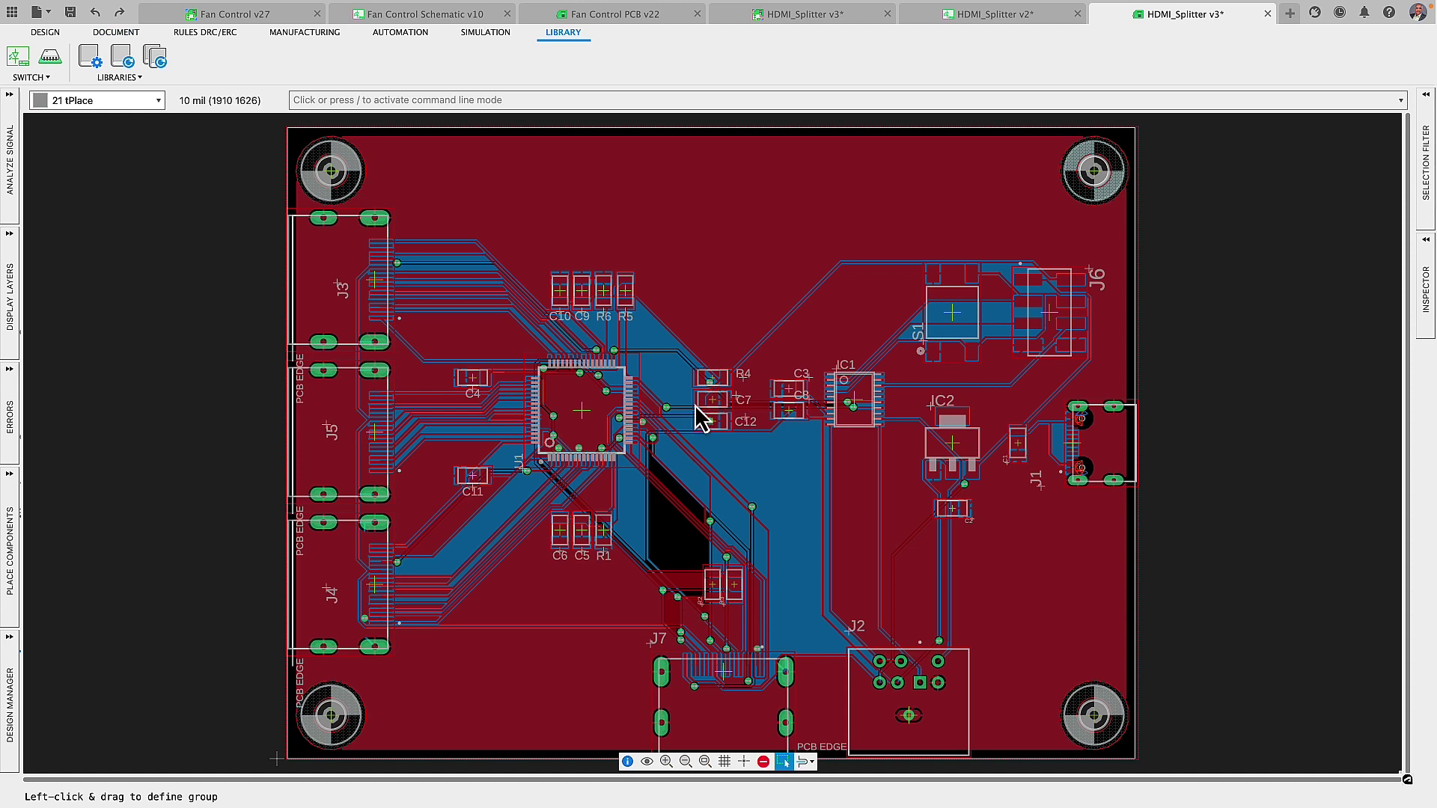
{"action": "scroll", "coordinate": [699, 418], "scroll_direction": "up", "scroll_amount": 2}
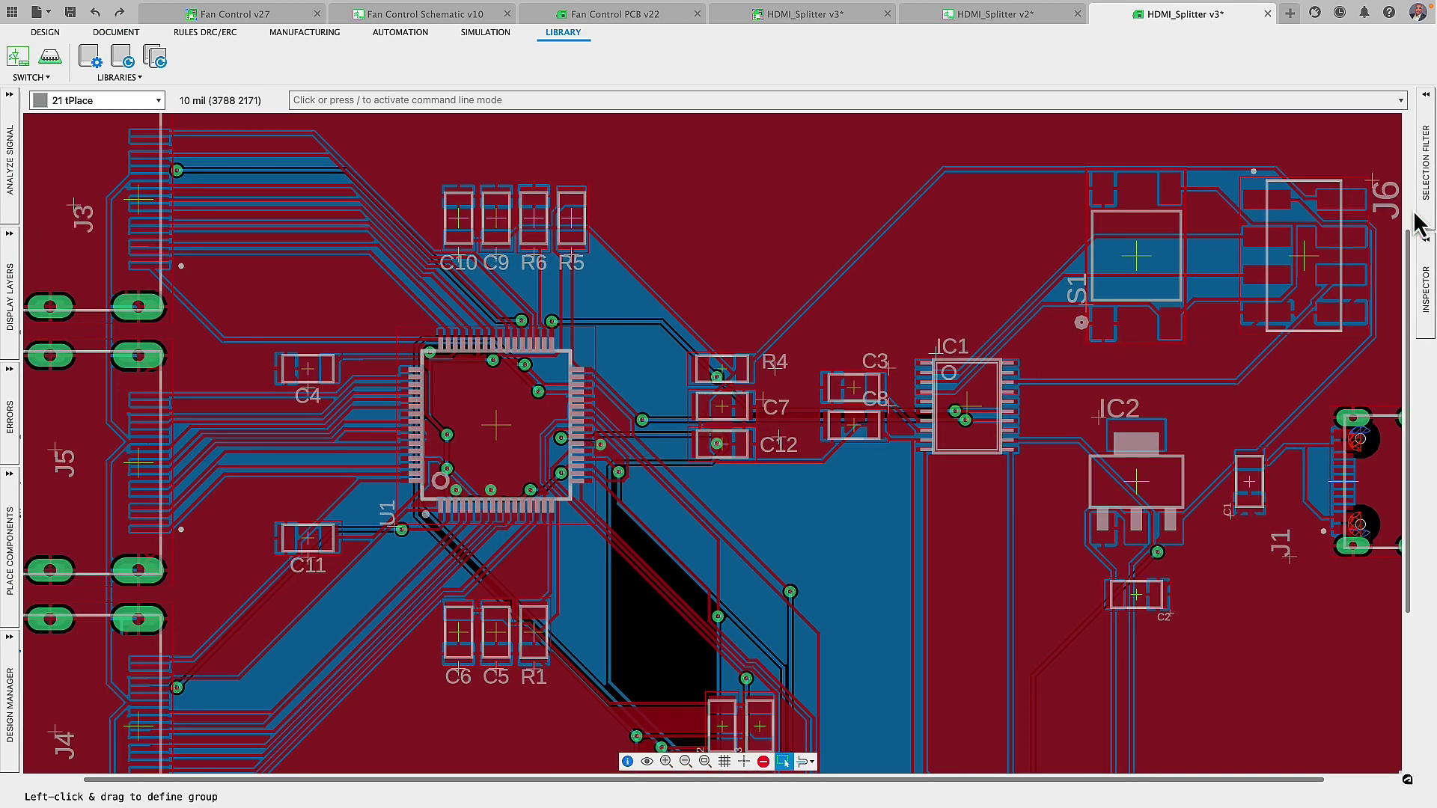
{"action": "left_click", "coordinate": [1426, 169]}
{"action": "left_click", "coordinate": [1168, 179]}
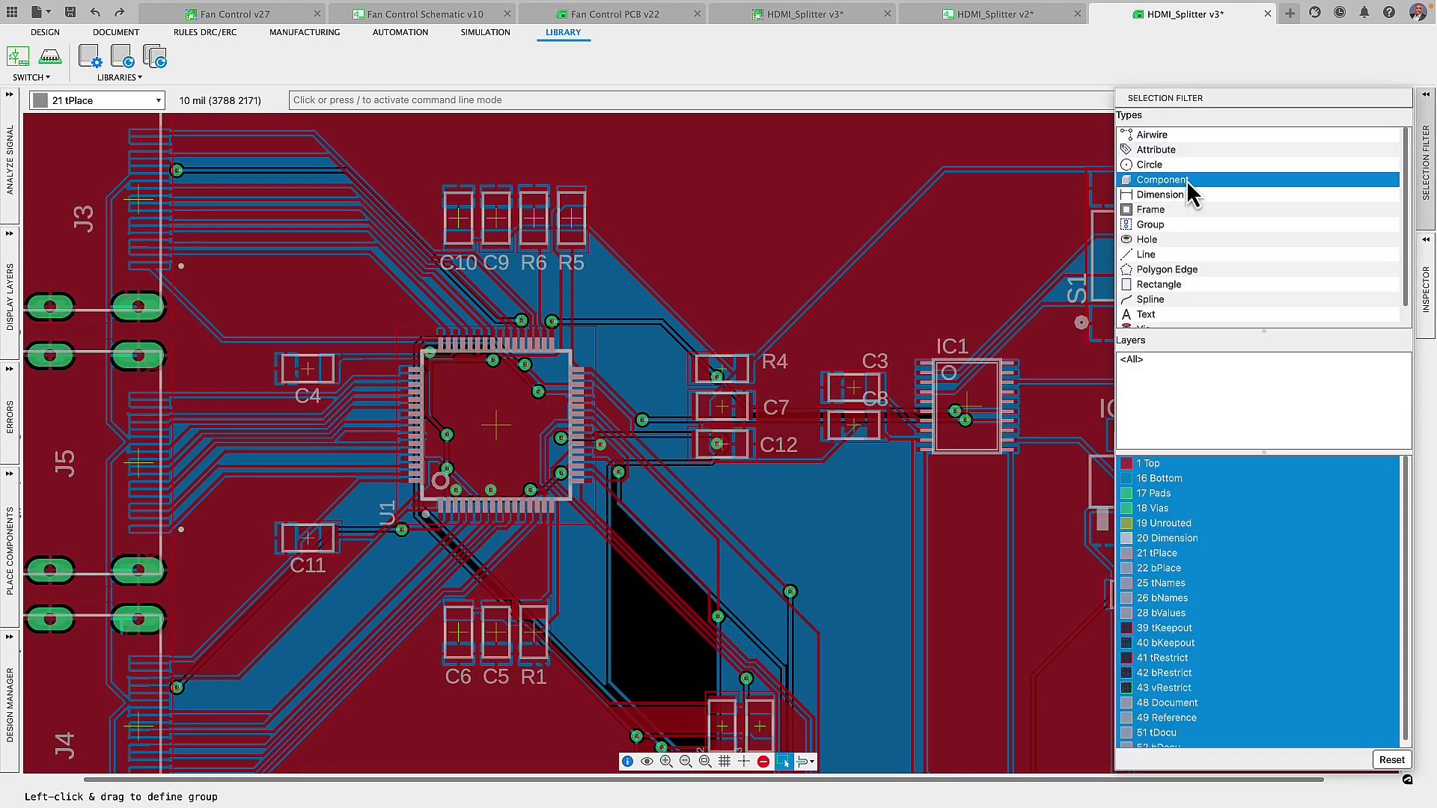
{"action": "left_click", "coordinate": [1157, 465]}
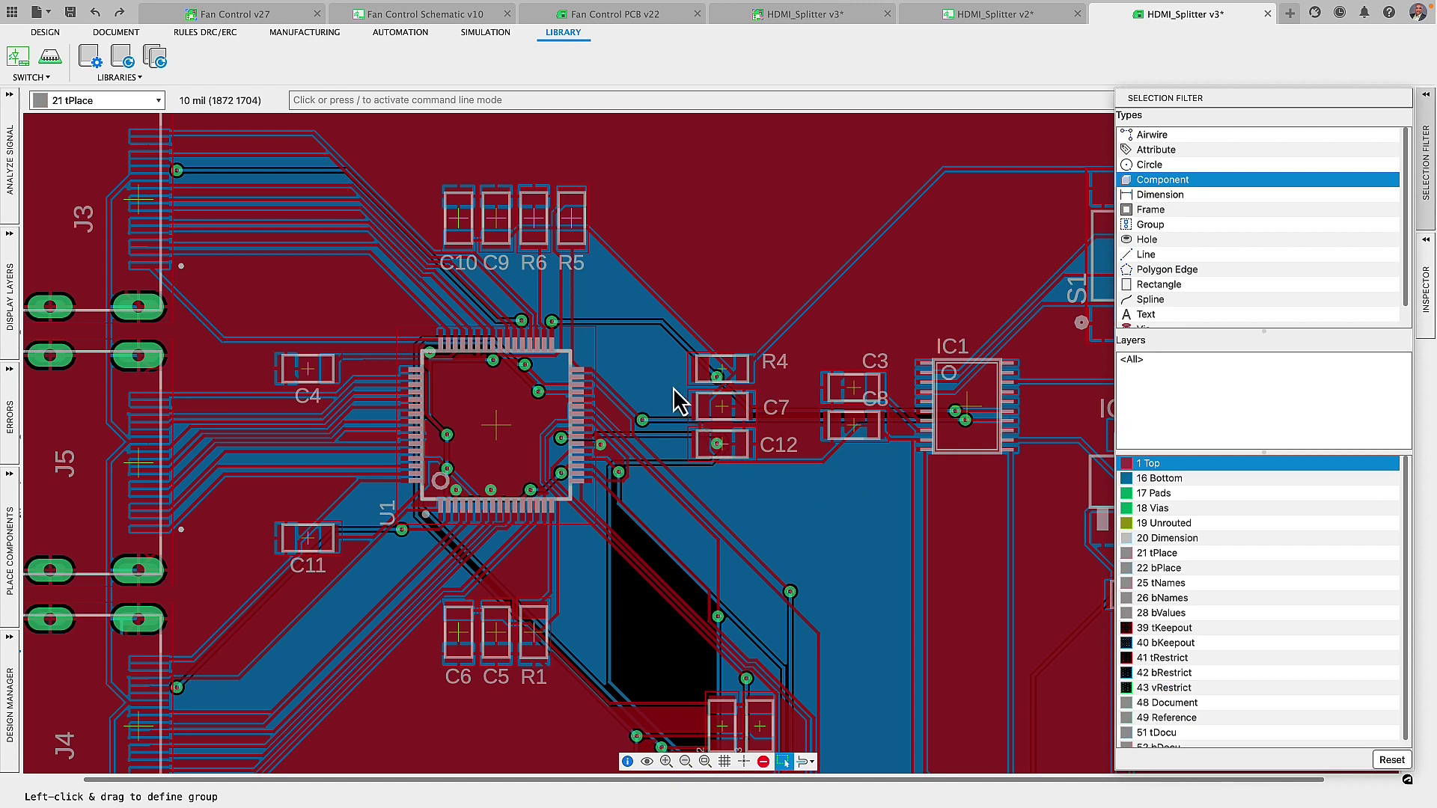
{"action": "left_click_drag", "start_coordinate": [672, 392], "coordinate": [909, 483]}
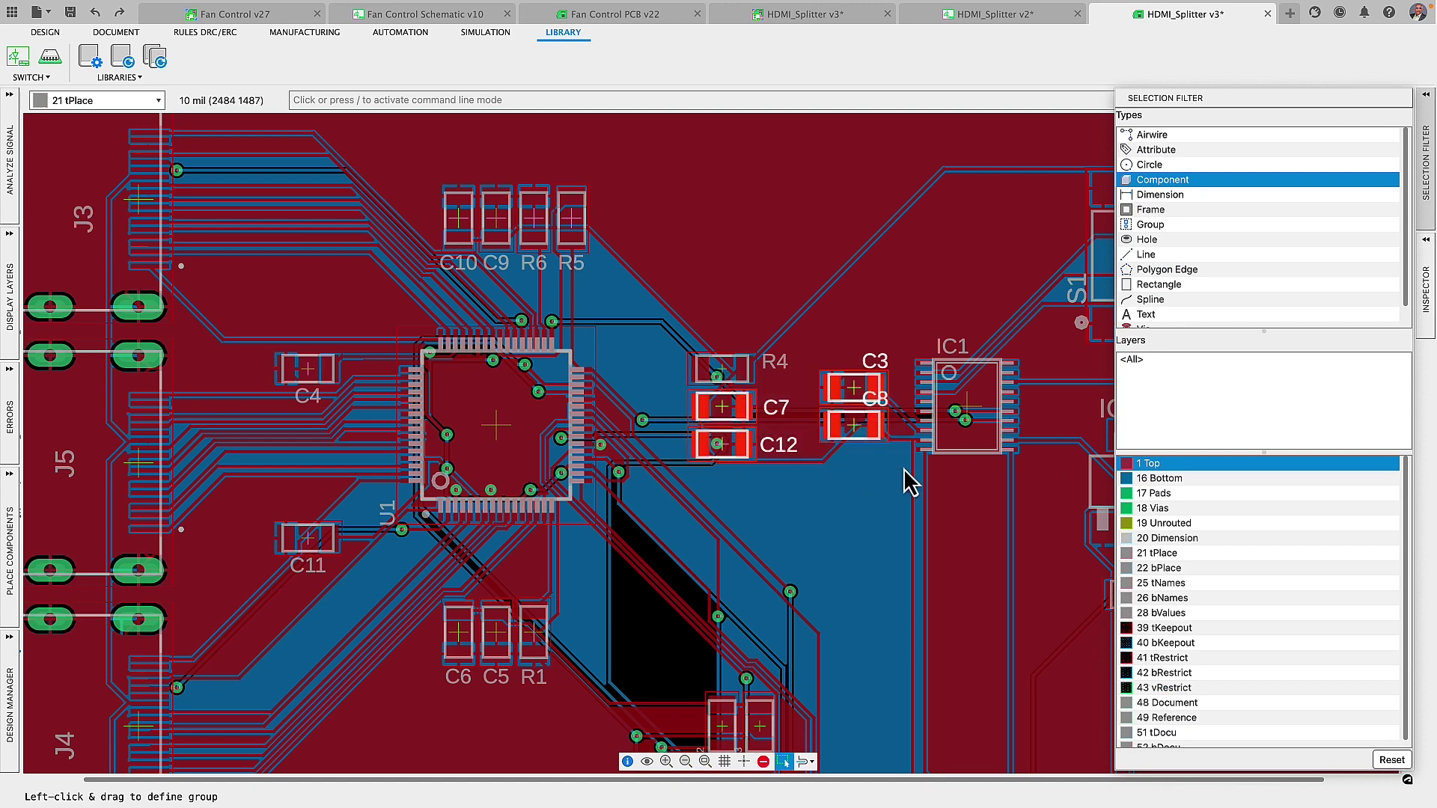
{"action": "left_click", "coordinate": [1426, 286]}
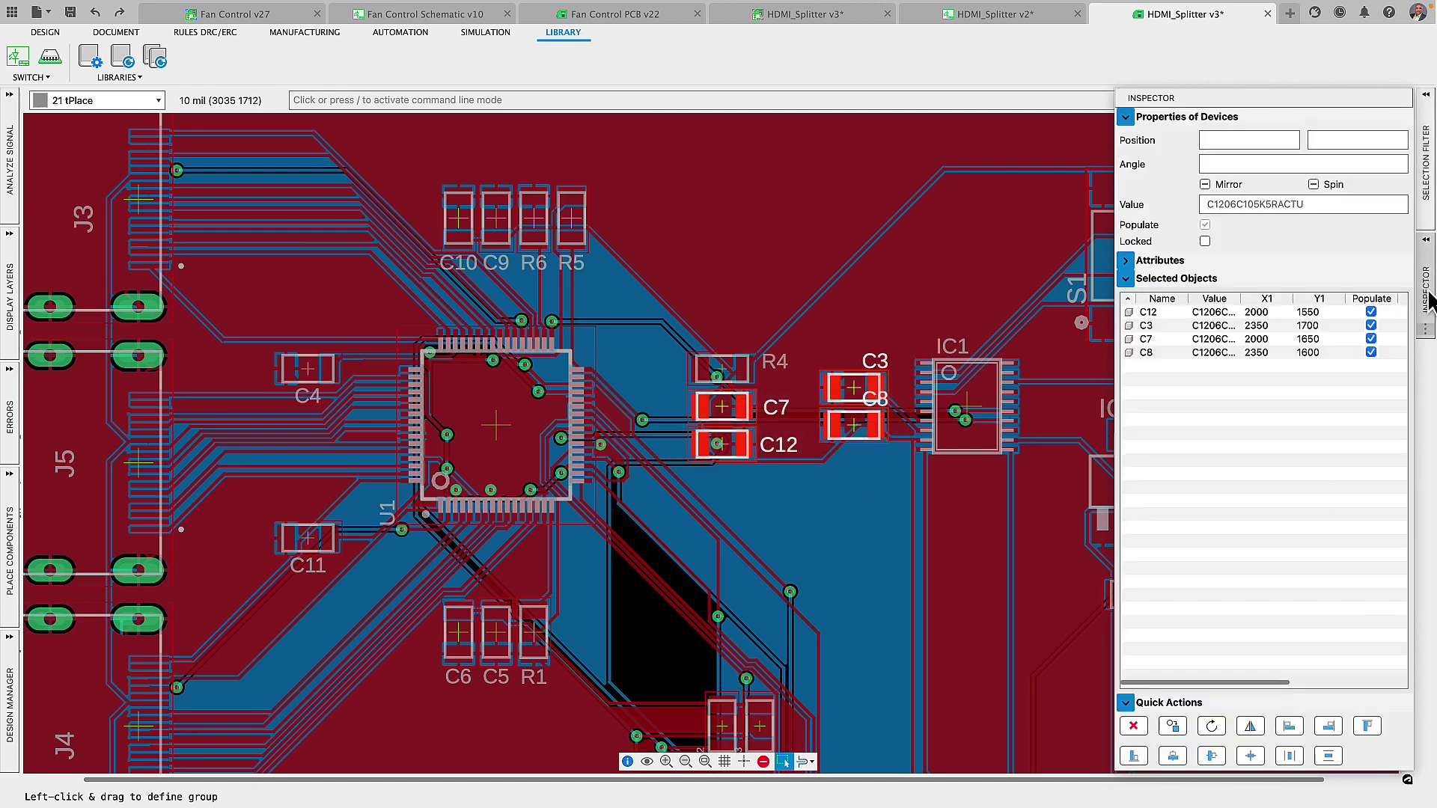
Replace C3, C7, C8 and C12 with CRCW08050000Z0EA from Resistor_Capacitor.
{"action": "left_click", "coordinate": [1173, 727]}
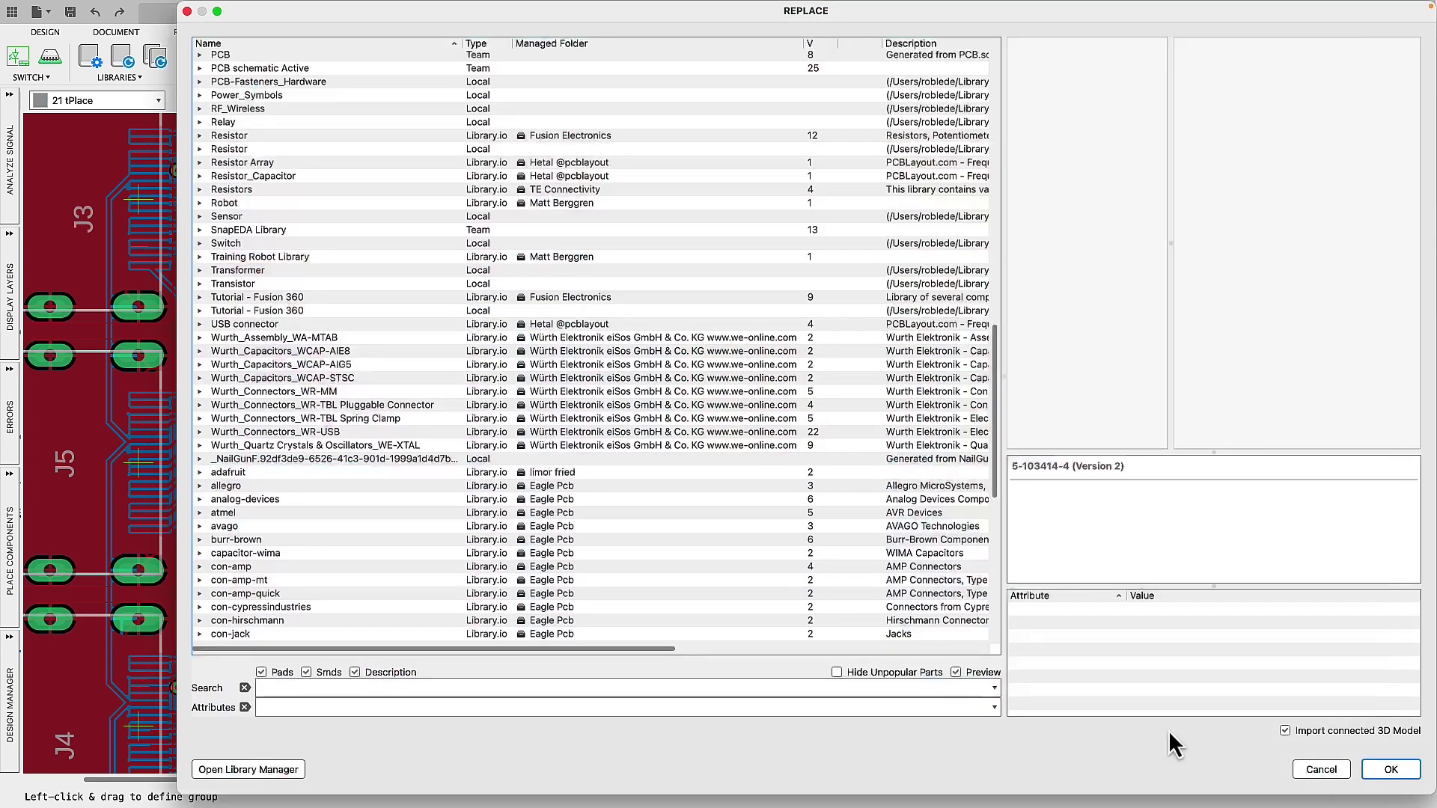
{"action": "left_click", "coordinate": [199, 176]}
{"action": "left_click", "coordinate": [275, 391]}
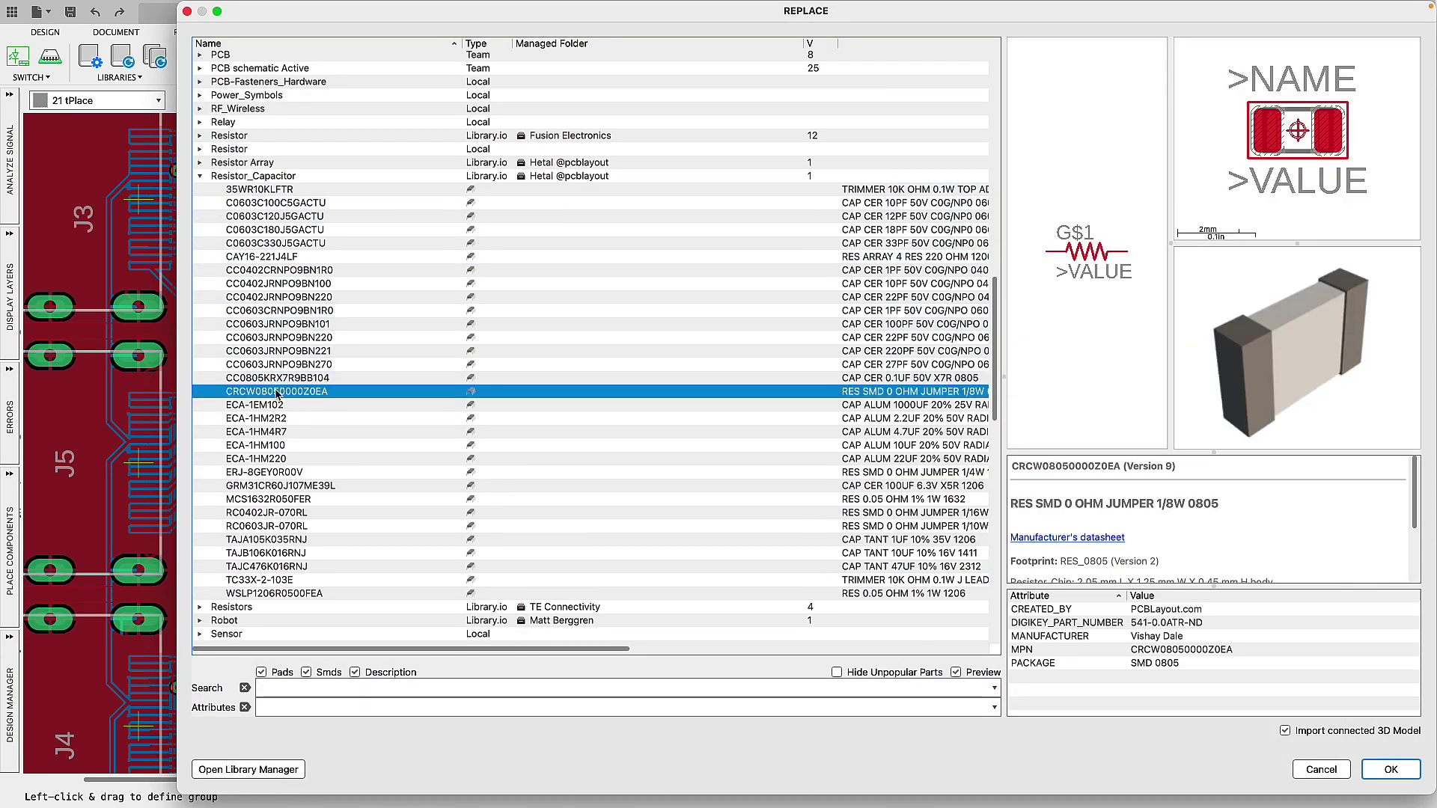
{"action": "left_click", "coordinate": [1390, 770]}
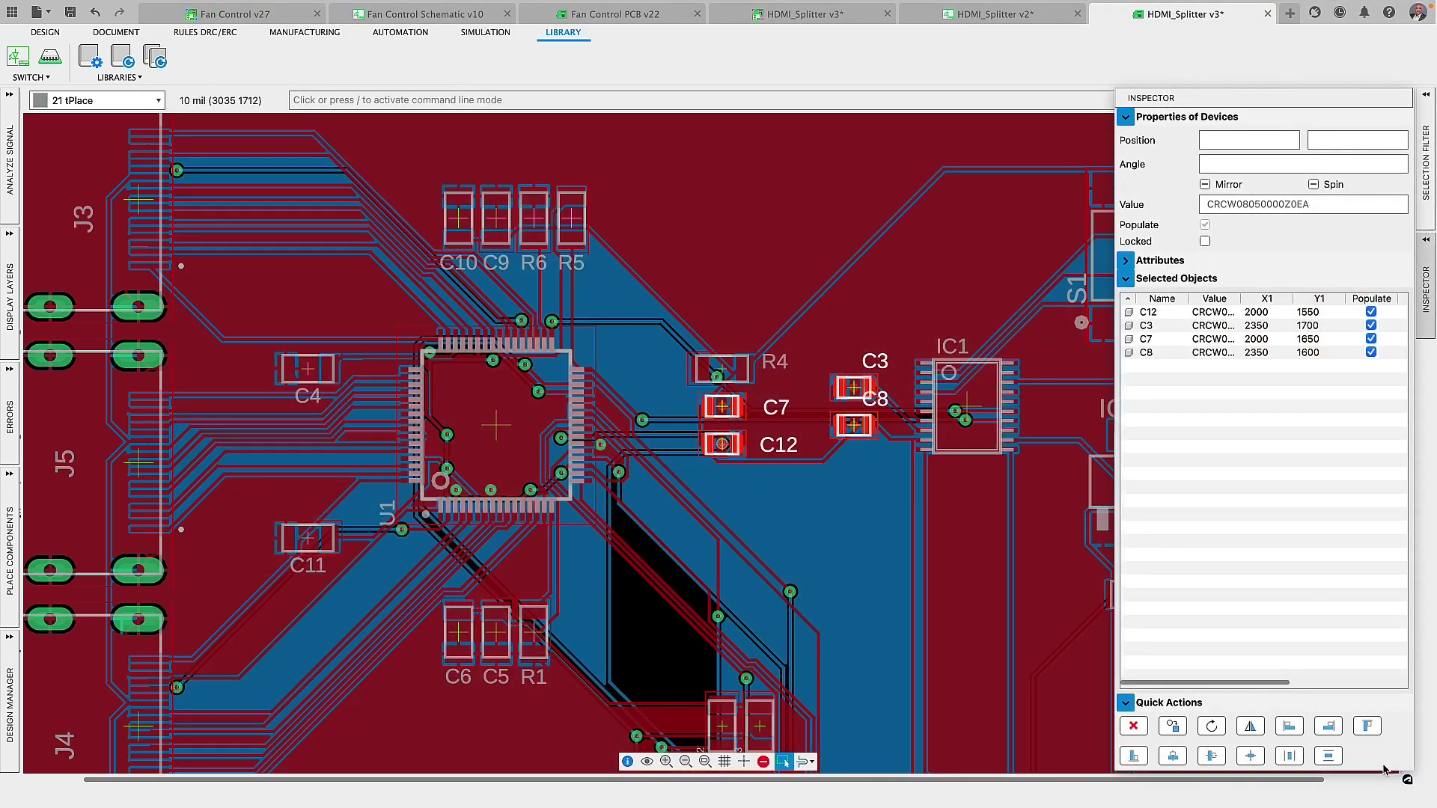
Replace capacitors C9 and C10 with CC0805KRX7R9BB104.
{"action": "left_click_drag", "start_coordinate": [428, 214], "coordinate": [514, 259]}
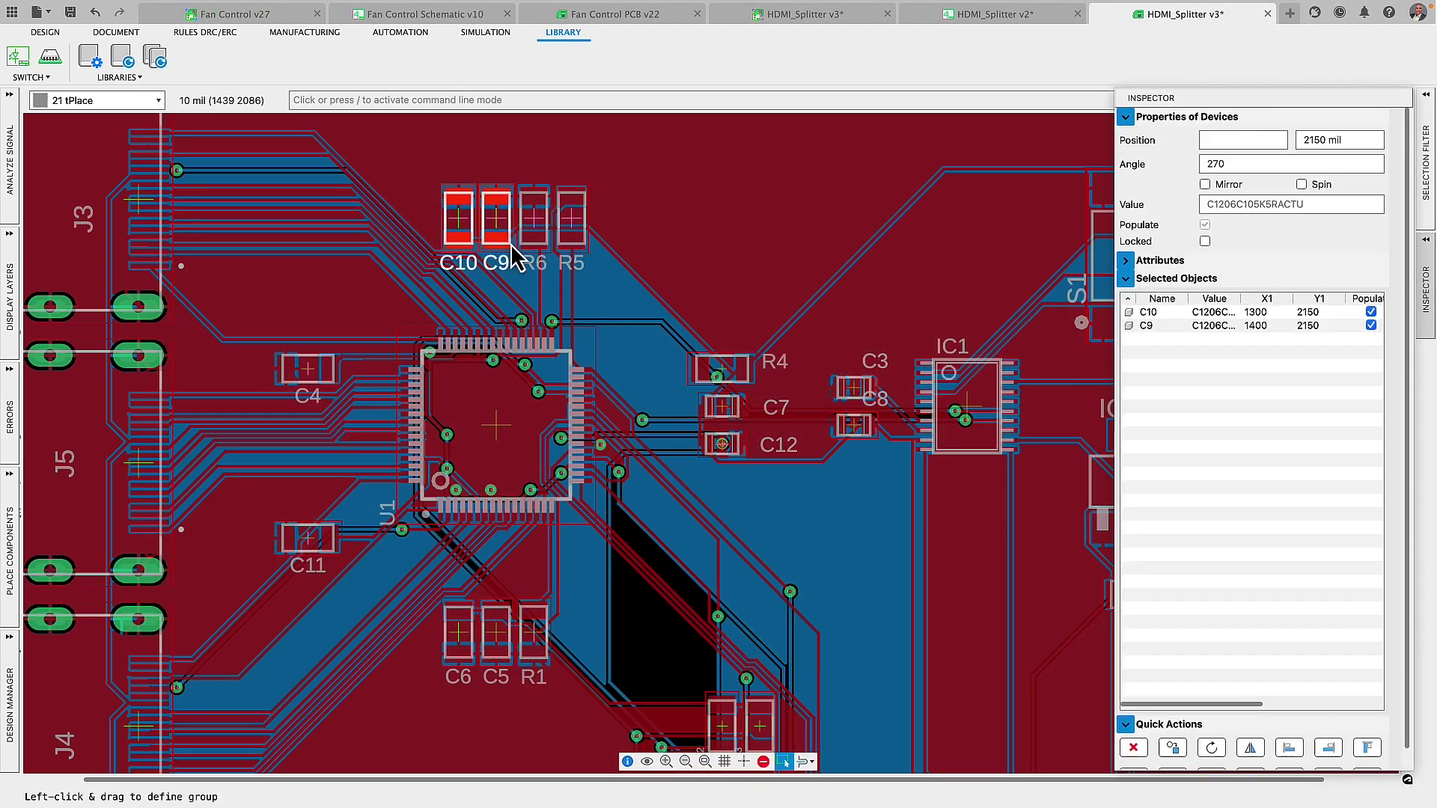
{"action": "left_click", "coordinate": [1173, 749]}
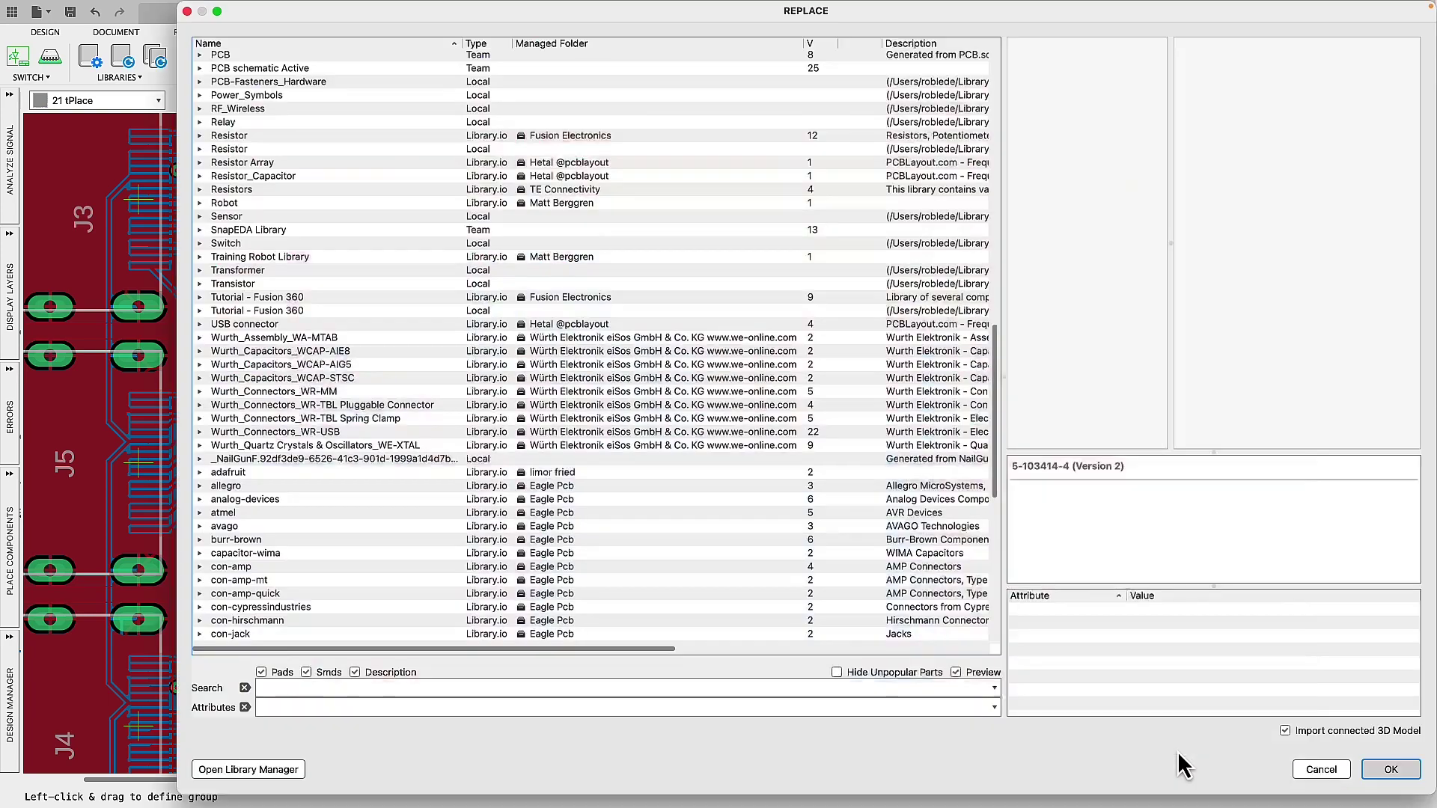
{"action": "left_click", "coordinate": [199, 177]}
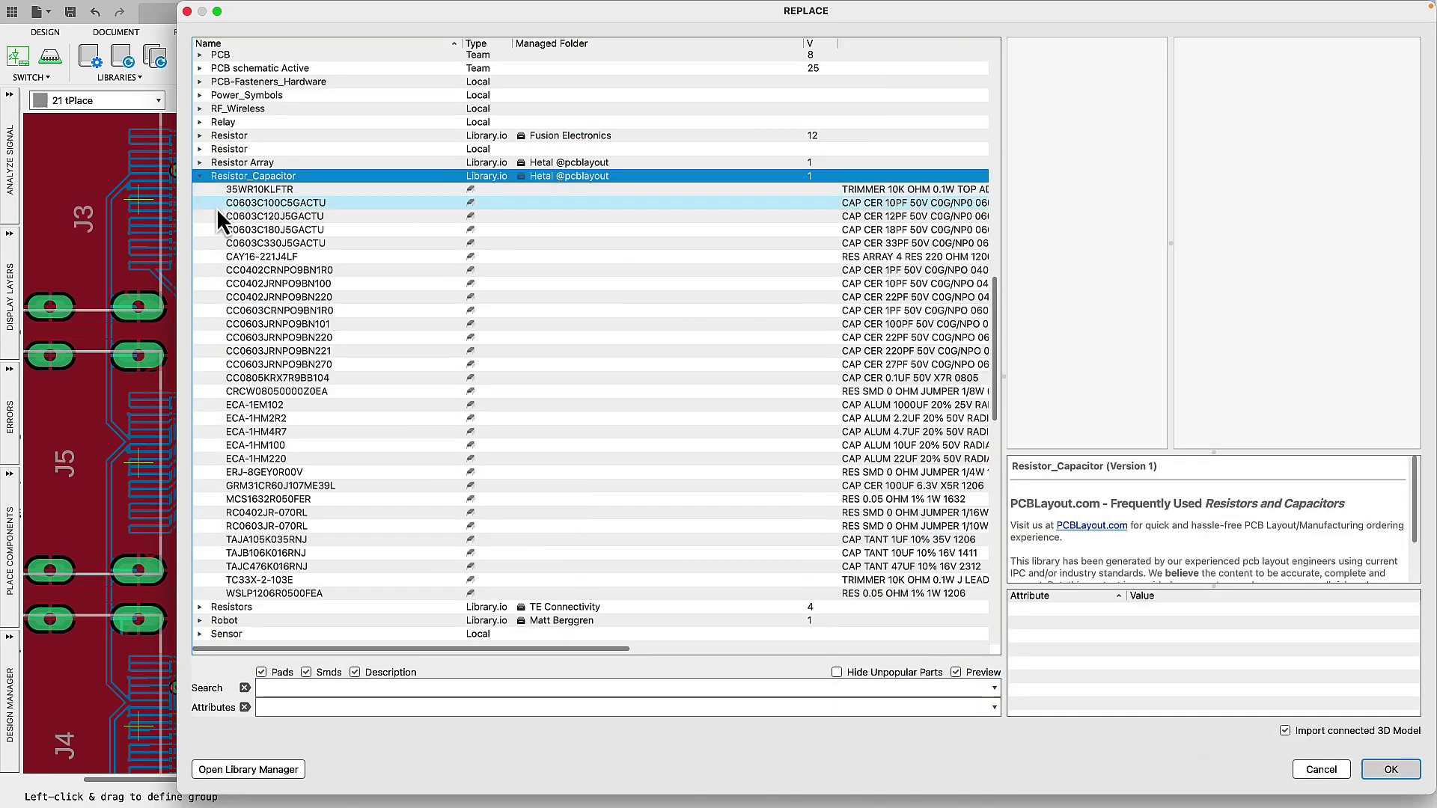
{"action": "left_click", "coordinate": [278, 378]}
{"action": "left_click", "coordinate": [1391, 771]}
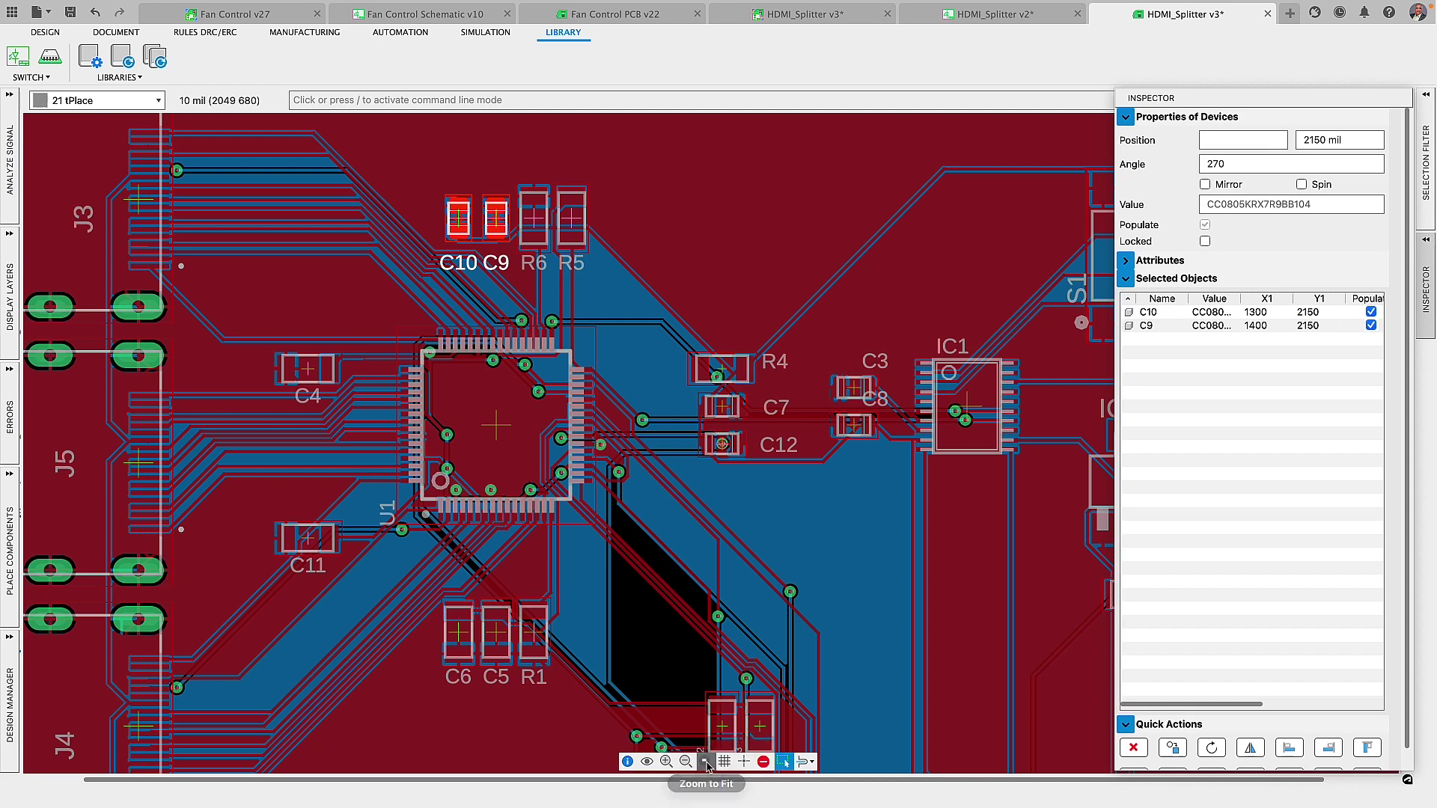
Fit the board in view and reset the selection filter to all types and layers.
{"action": "left_click", "coordinate": [706, 761]}
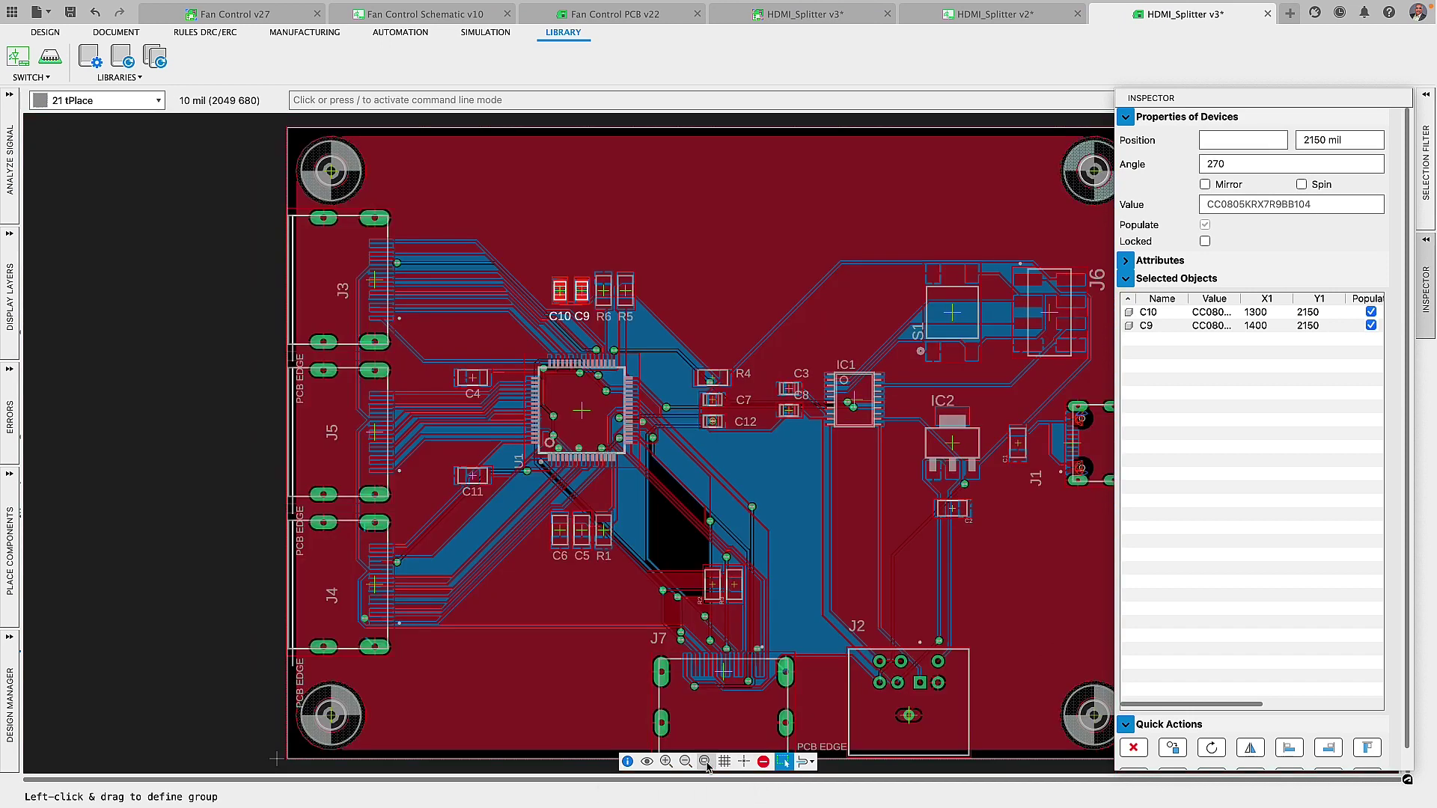
{"action": "left_click", "coordinate": [1426, 158]}
{"action": "left_click", "coordinate": [1392, 760]}
{"action": "key", "text": "Escape"}
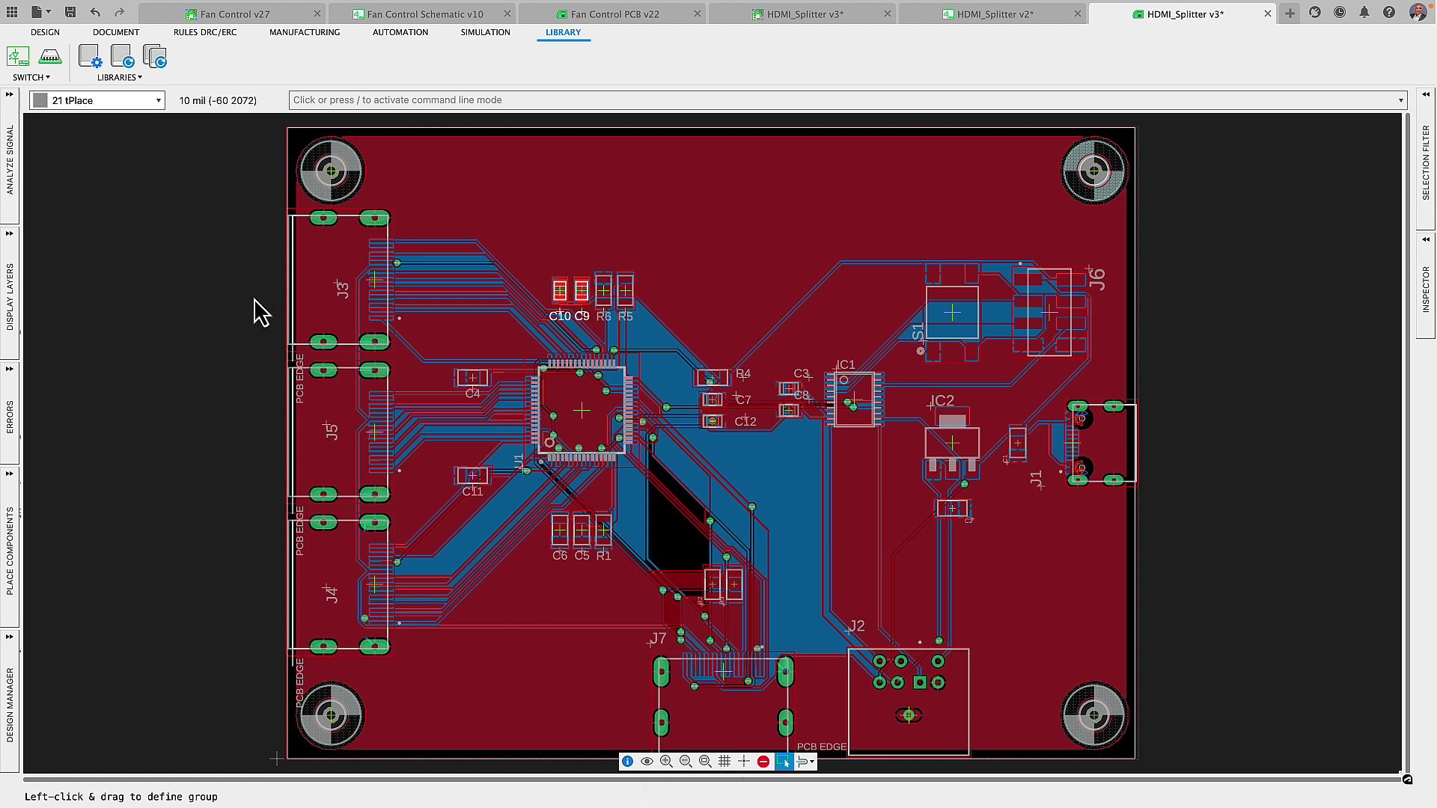
Turn single-layer view on and back off from the layer display options.
{"action": "left_click", "coordinate": [47, 31]}
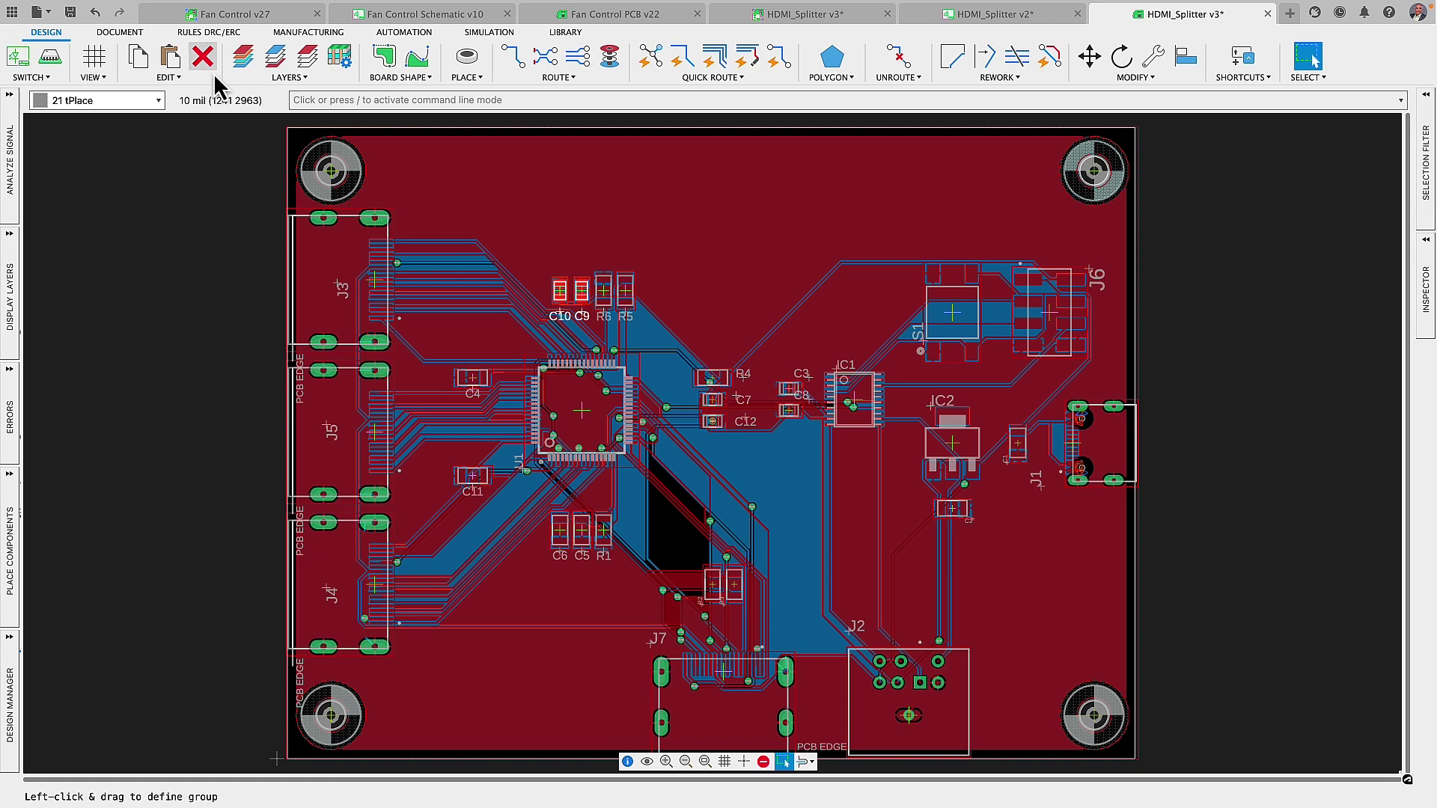
{"action": "left_click", "coordinate": [284, 78]}
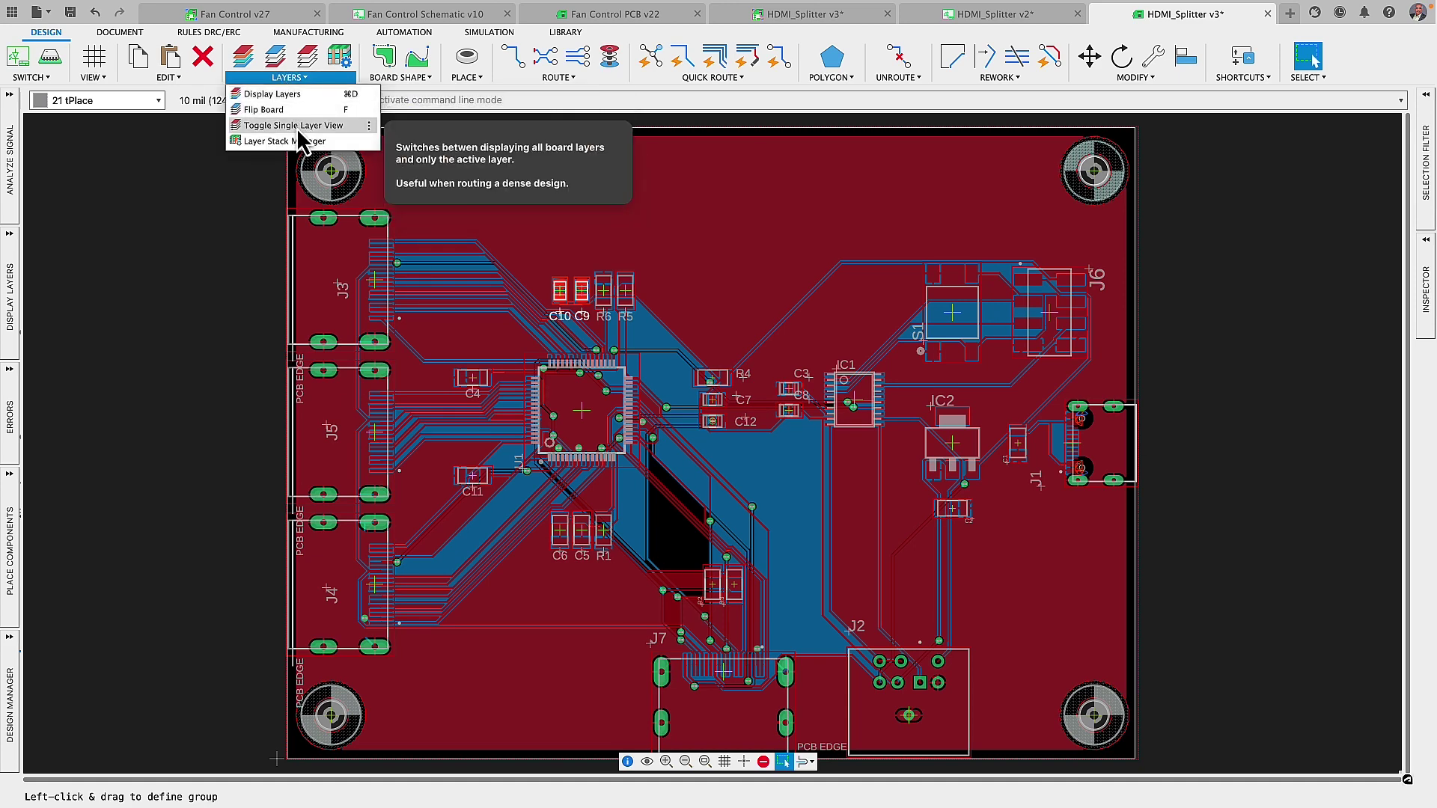
{"action": "left_click", "coordinate": [294, 124]}
{"action": "left_click", "coordinate": [285, 78]}
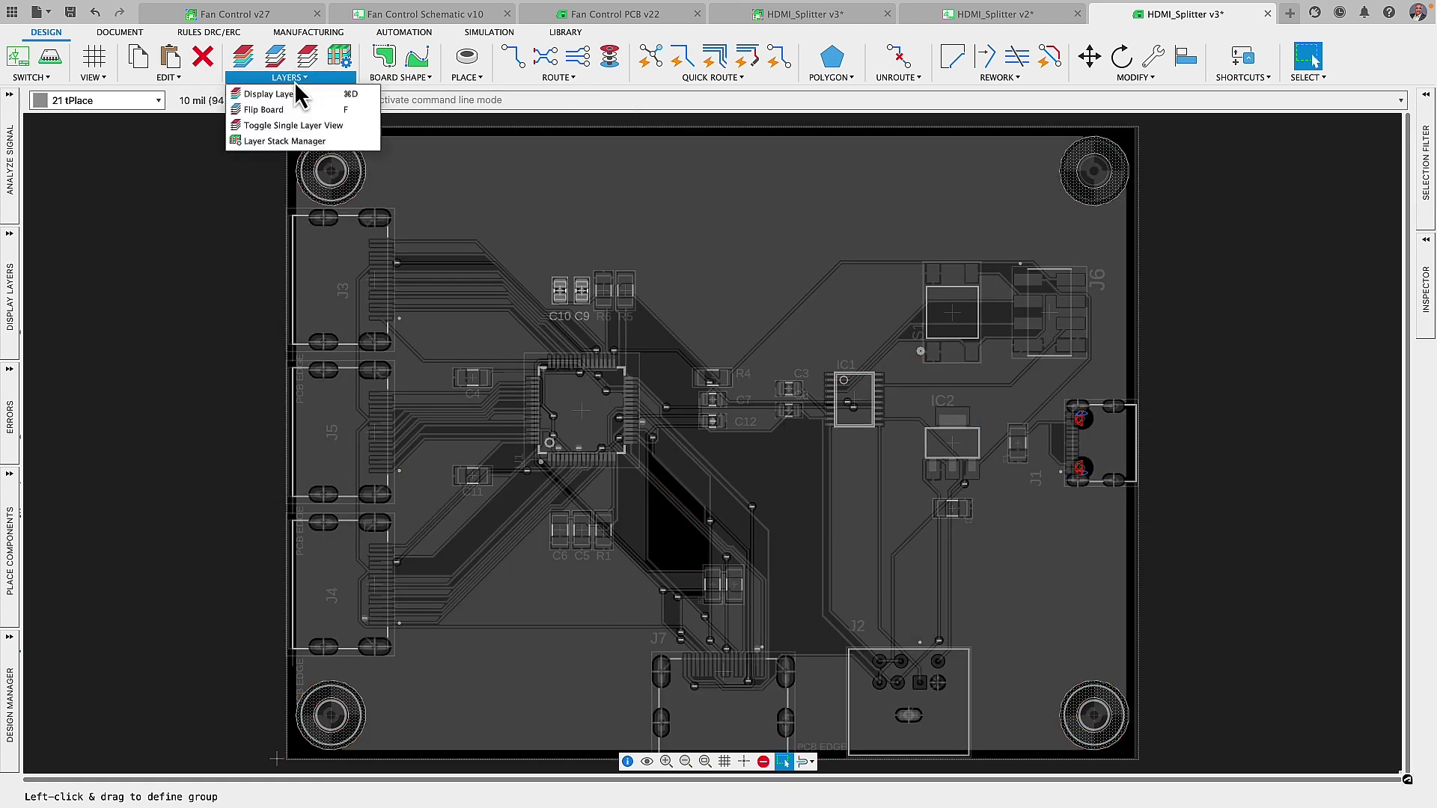
{"action": "left_click", "coordinate": [294, 125]}
Assign F9 as the single-layer view shortcut and toggle the view on and off.
{"action": "left_click", "coordinate": [284, 78]}
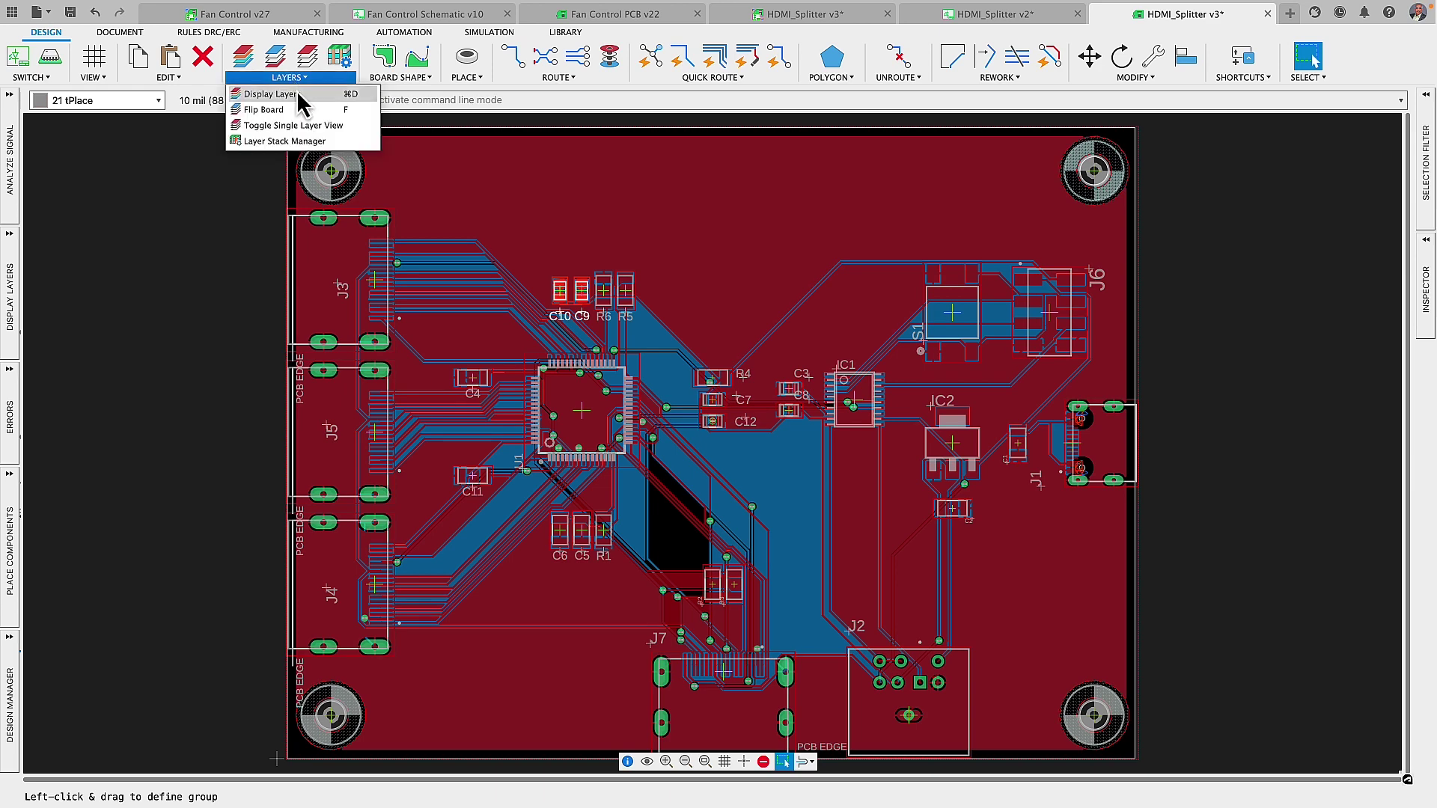
{"action": "left_click", "coordinate": [372, 125]}
{"action": "left_click", "coordinate": [448, 156]}
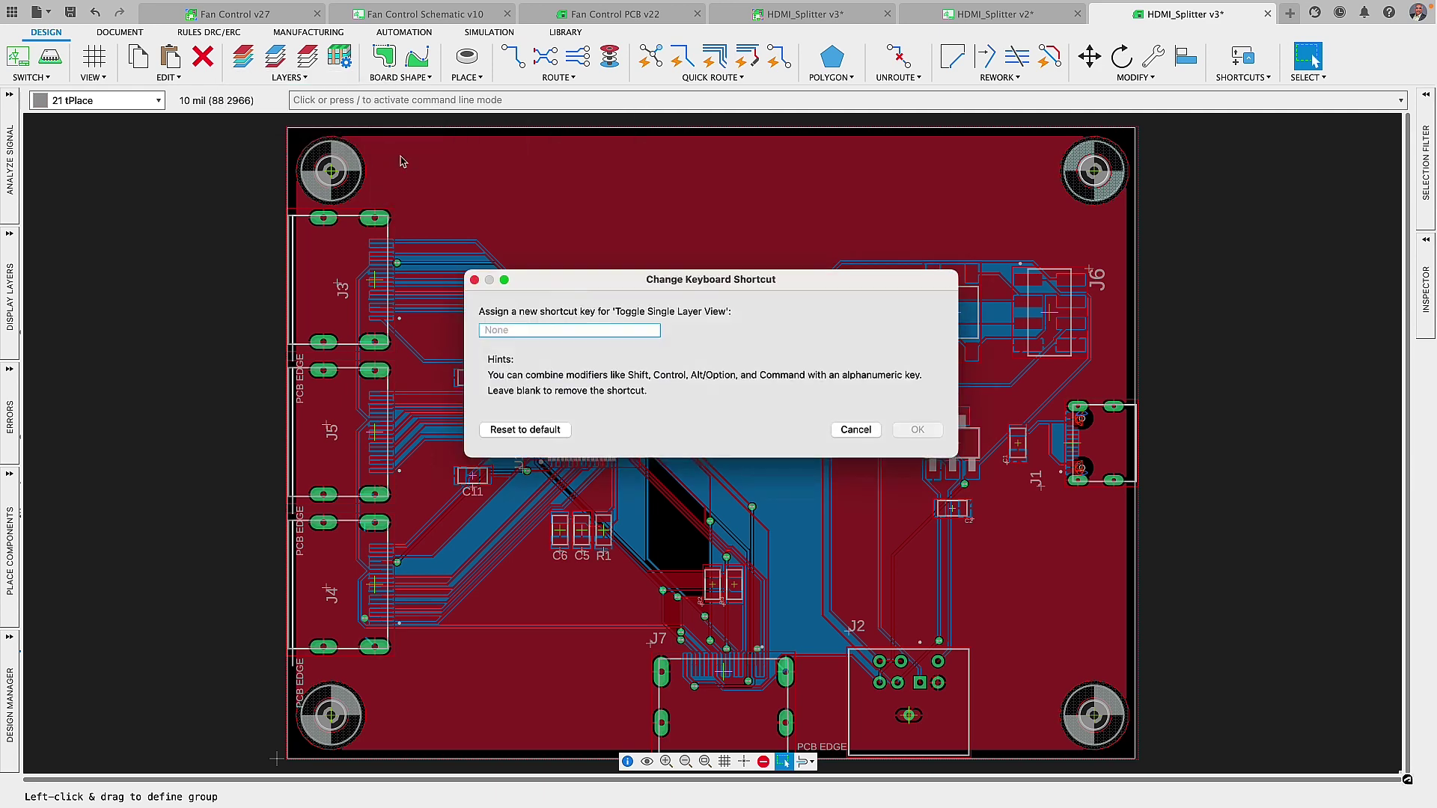
{"action": "left_click", "coordinate": [918, 430]}
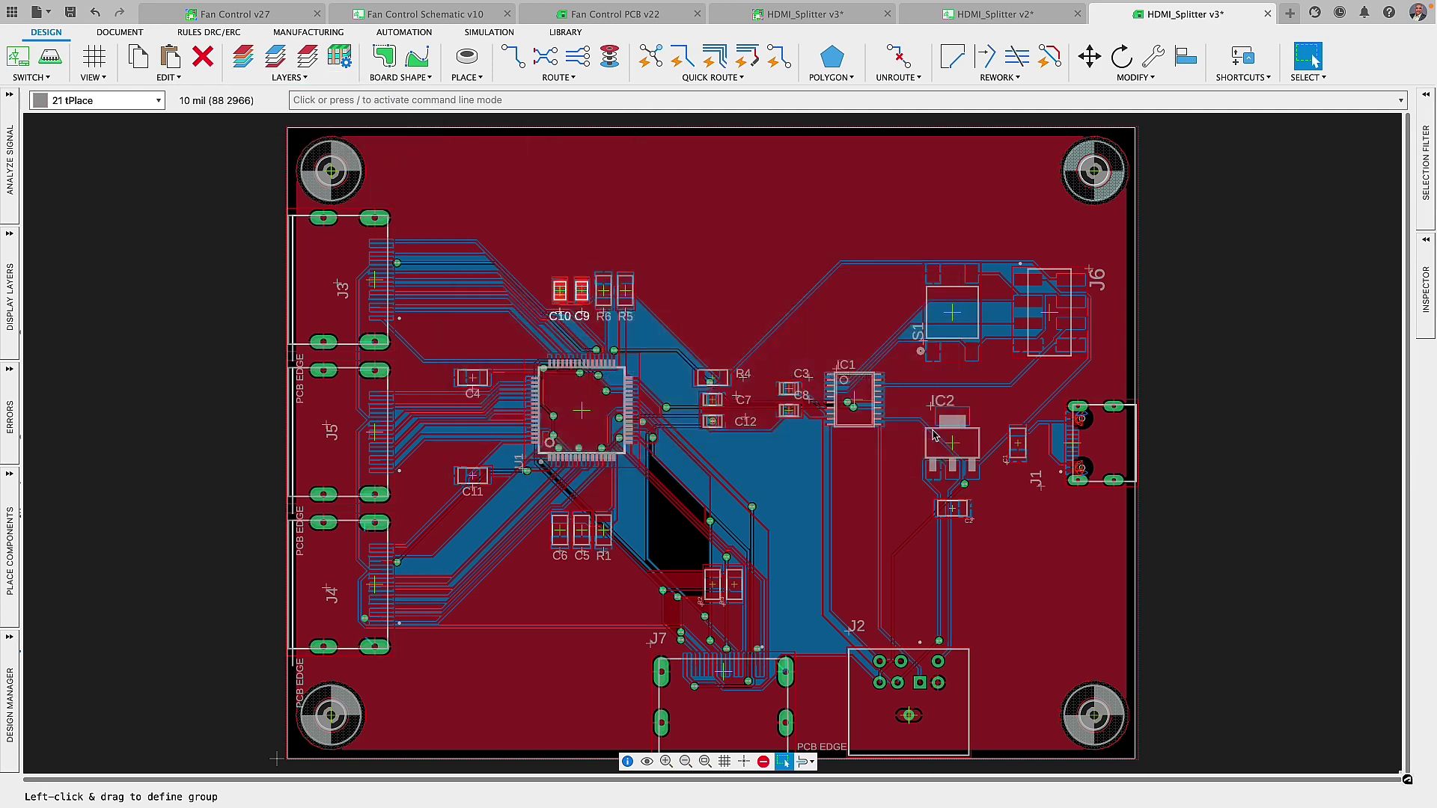
{"action": "key", "text": "F9"}
{"action": "key", "text": "F9"}
{"action": "key", "text": "Escape"}
Create a new keyboard shortcut that runs 'run length-freq-ri.ulp'.
{"action": "left_click", "coordinate": [1244, 62]}
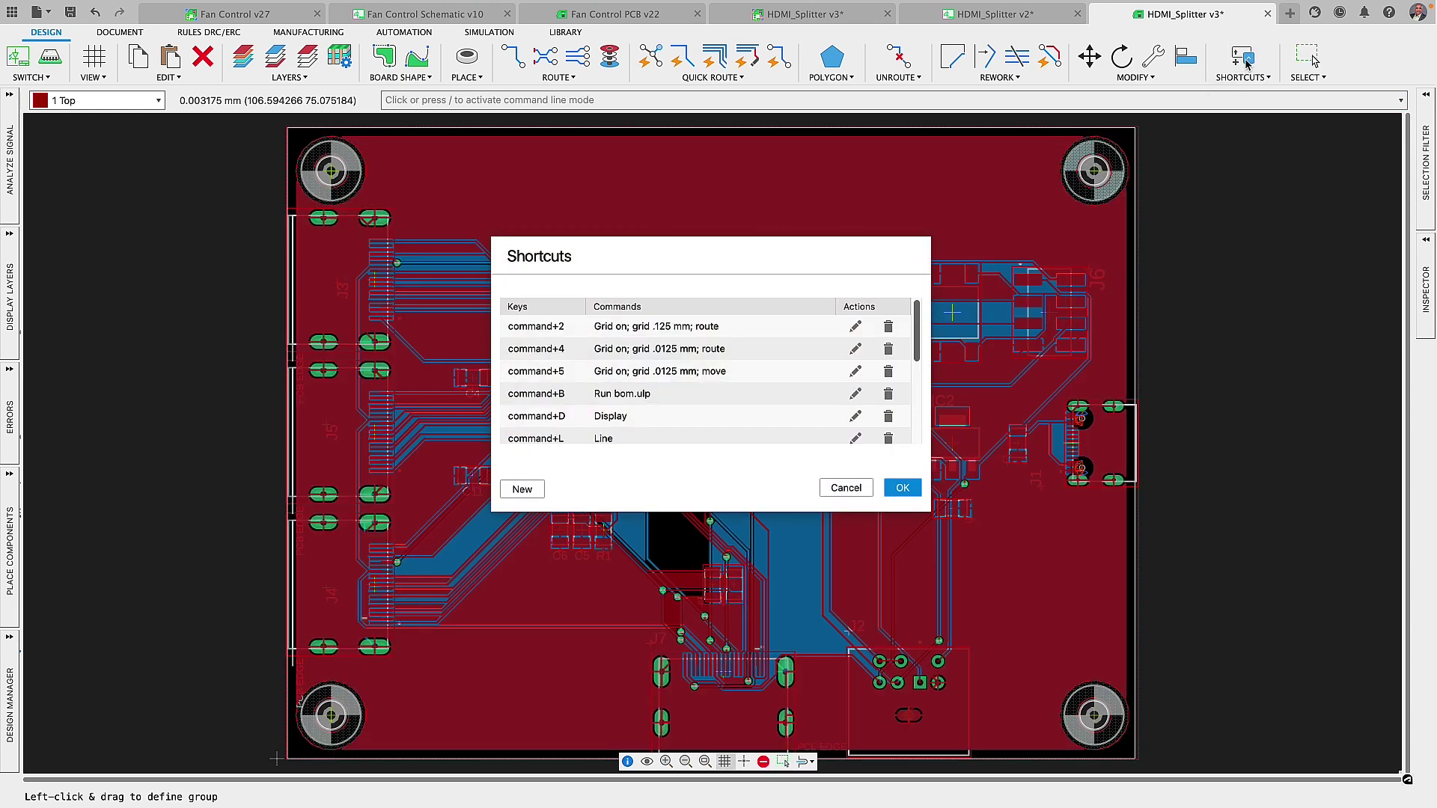
{"action": "left_click", "coordinate": [522, 489]}
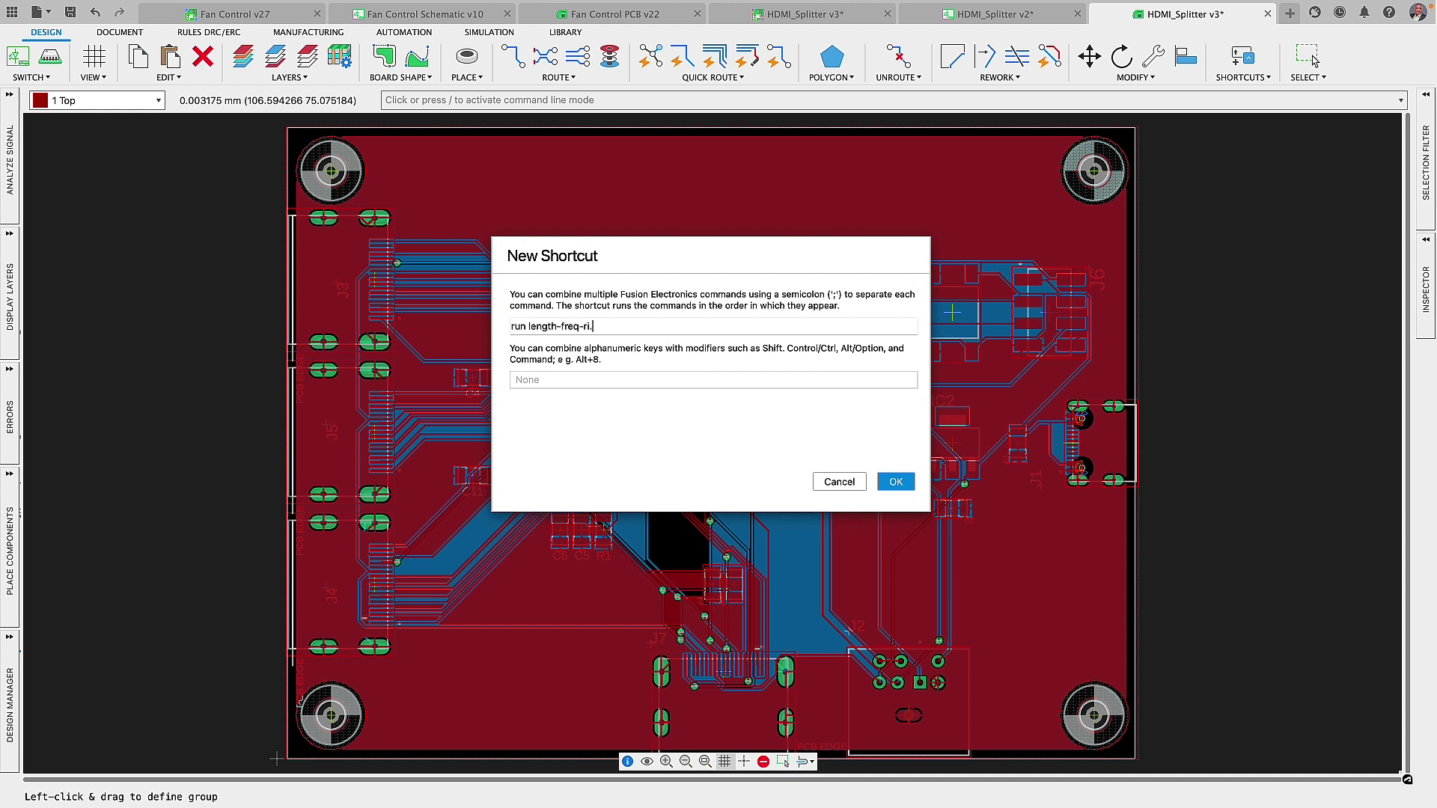
{"action": "type", "text": "ulp"}
{"action": "left_click", "coordinate": [561, 382]}
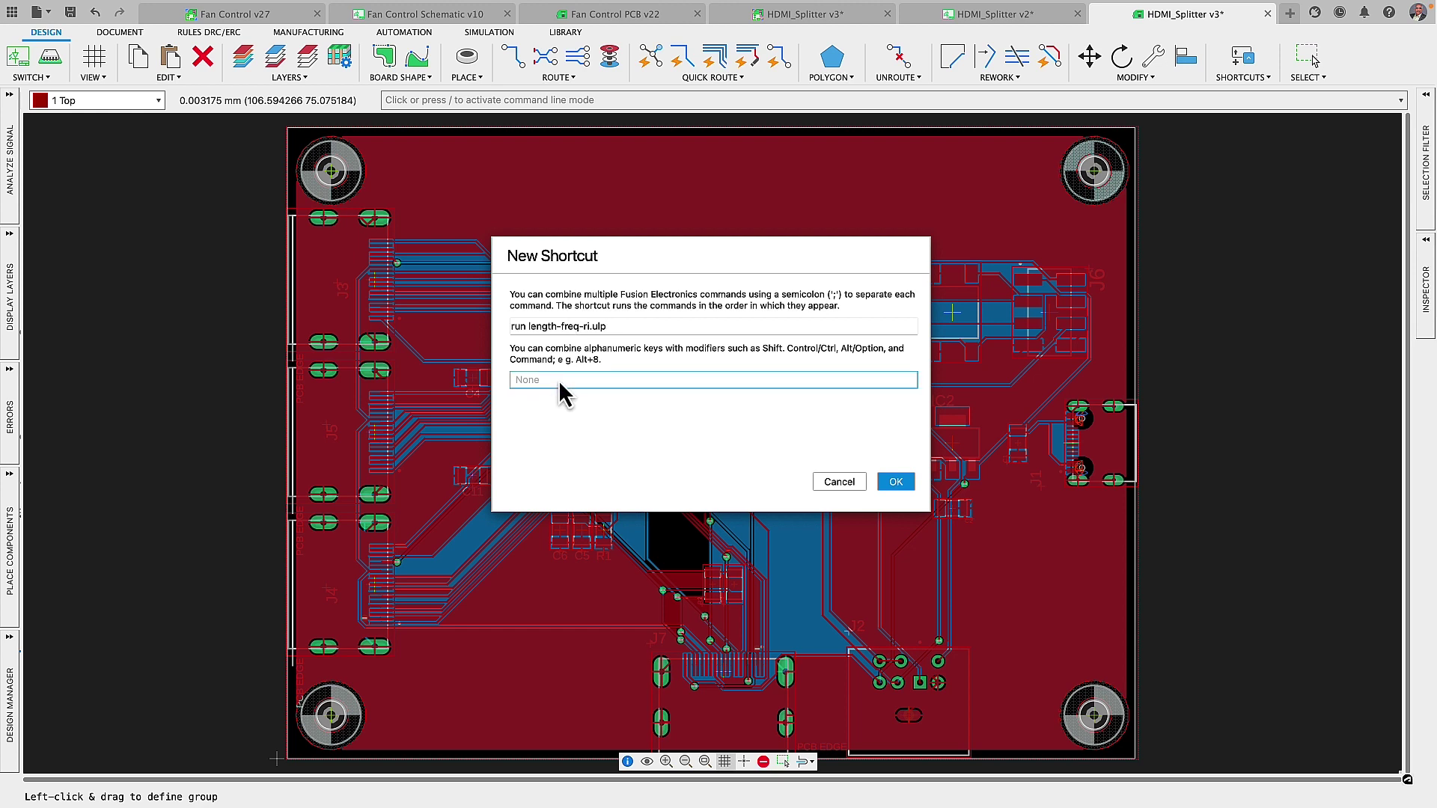
{"action": "key", "text": "shift+l"}
{"action": "left_click", "coordinate": [896, 482]}
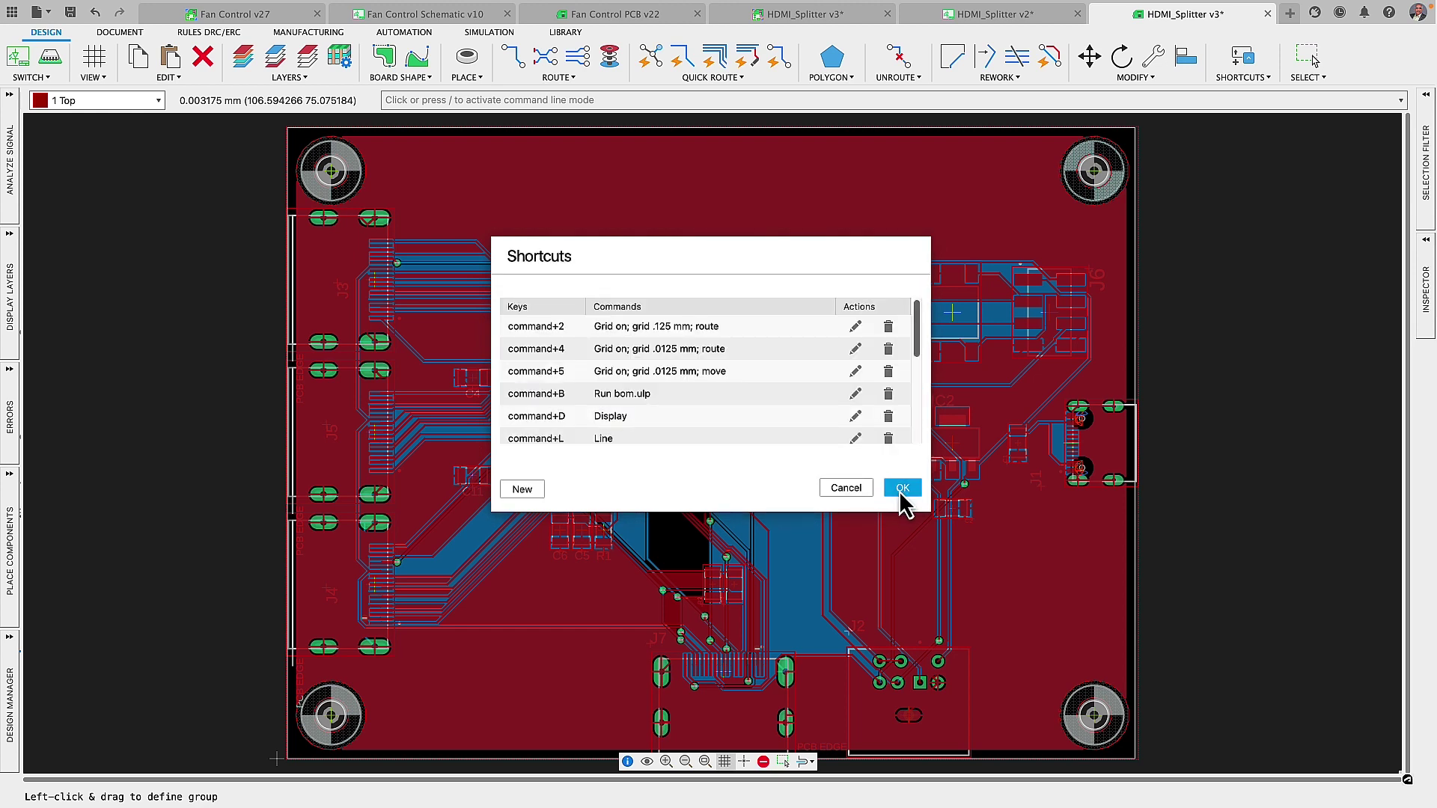
{"action": "left_click_drag", "start_coordinate": [918, 328], "coordinate": [906, 447]}
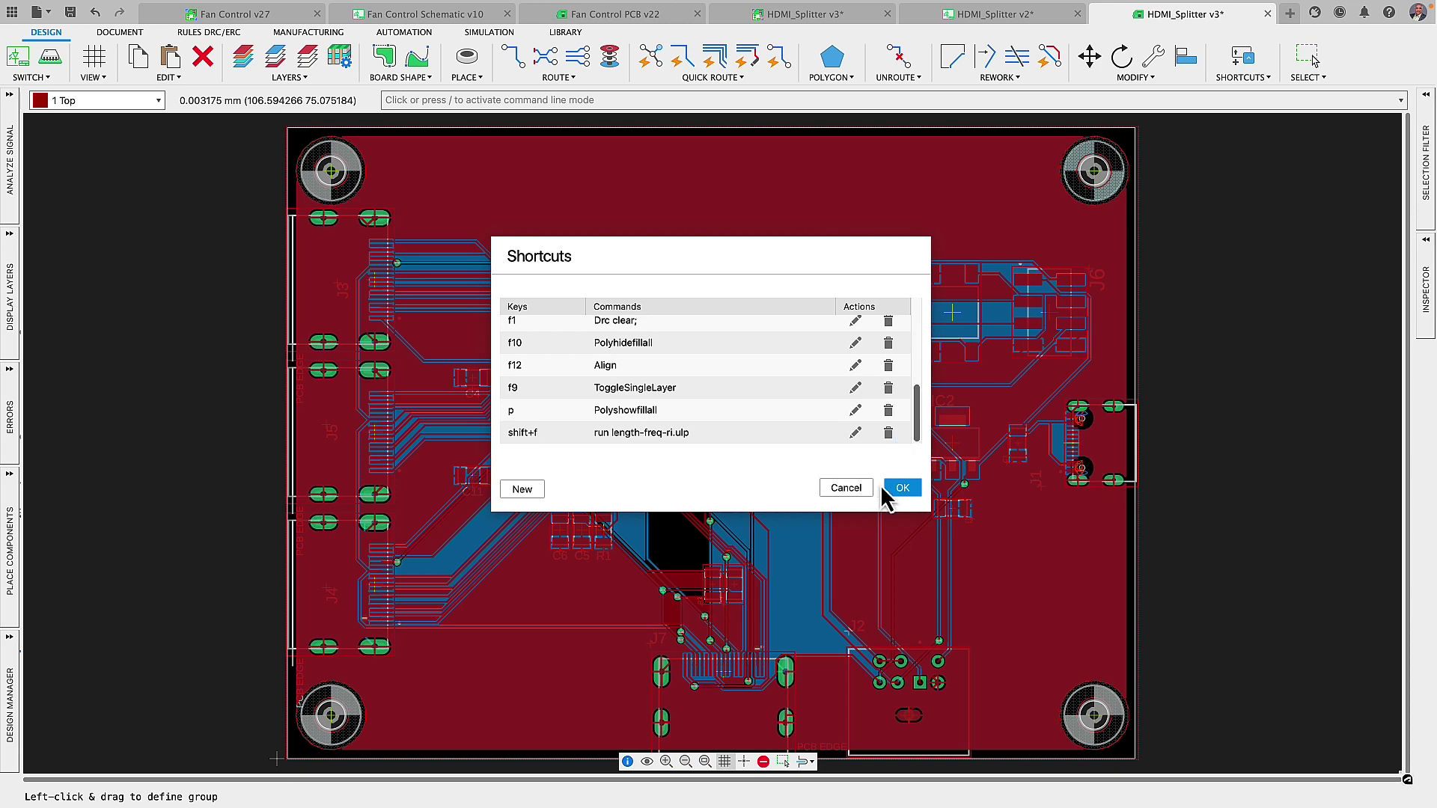
{"action": "left_click", "coordinate": [899, 489]}
Run the script with Shift+F, review the signal wire lengths and frequencies, and close the report.
{"action": "key", "text": "shift+f"}
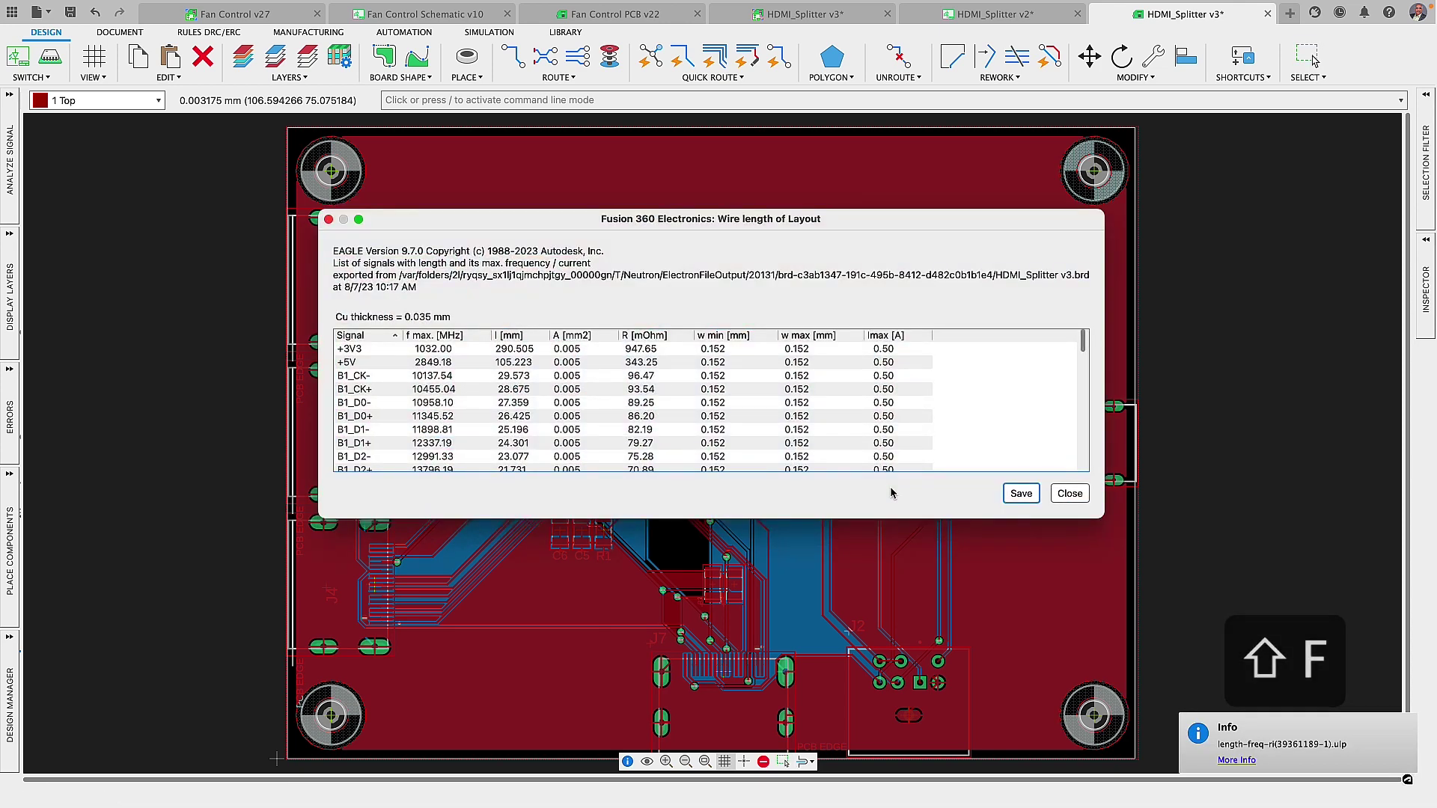
{"action": "left_click_drag", "start_coordinate": [1081, 342], "coordinate": [1084, 430]}
{"action": "left_click", "coordinate": [1023, 494]}
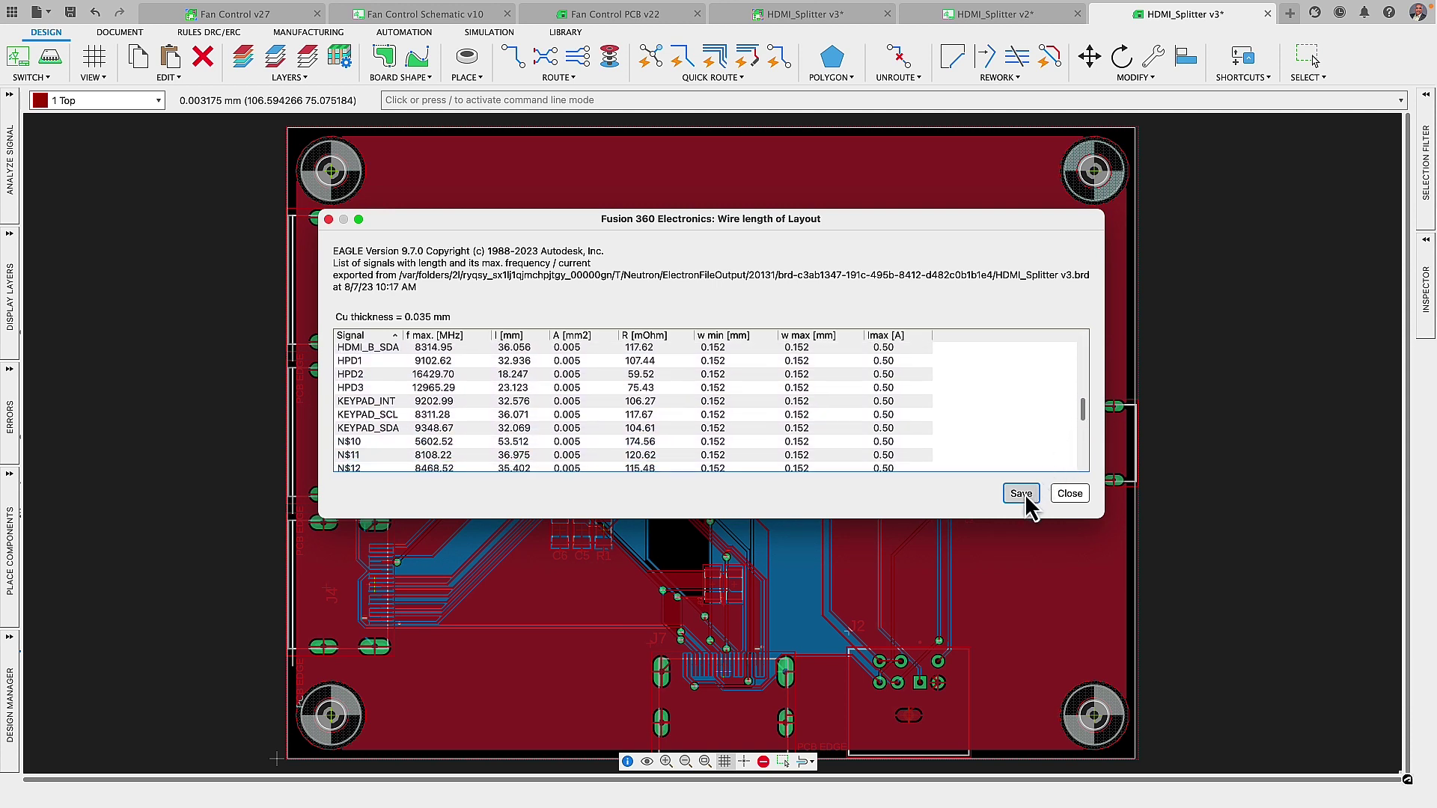
{"action": "left_click", "coordinate": [1069, 494]}
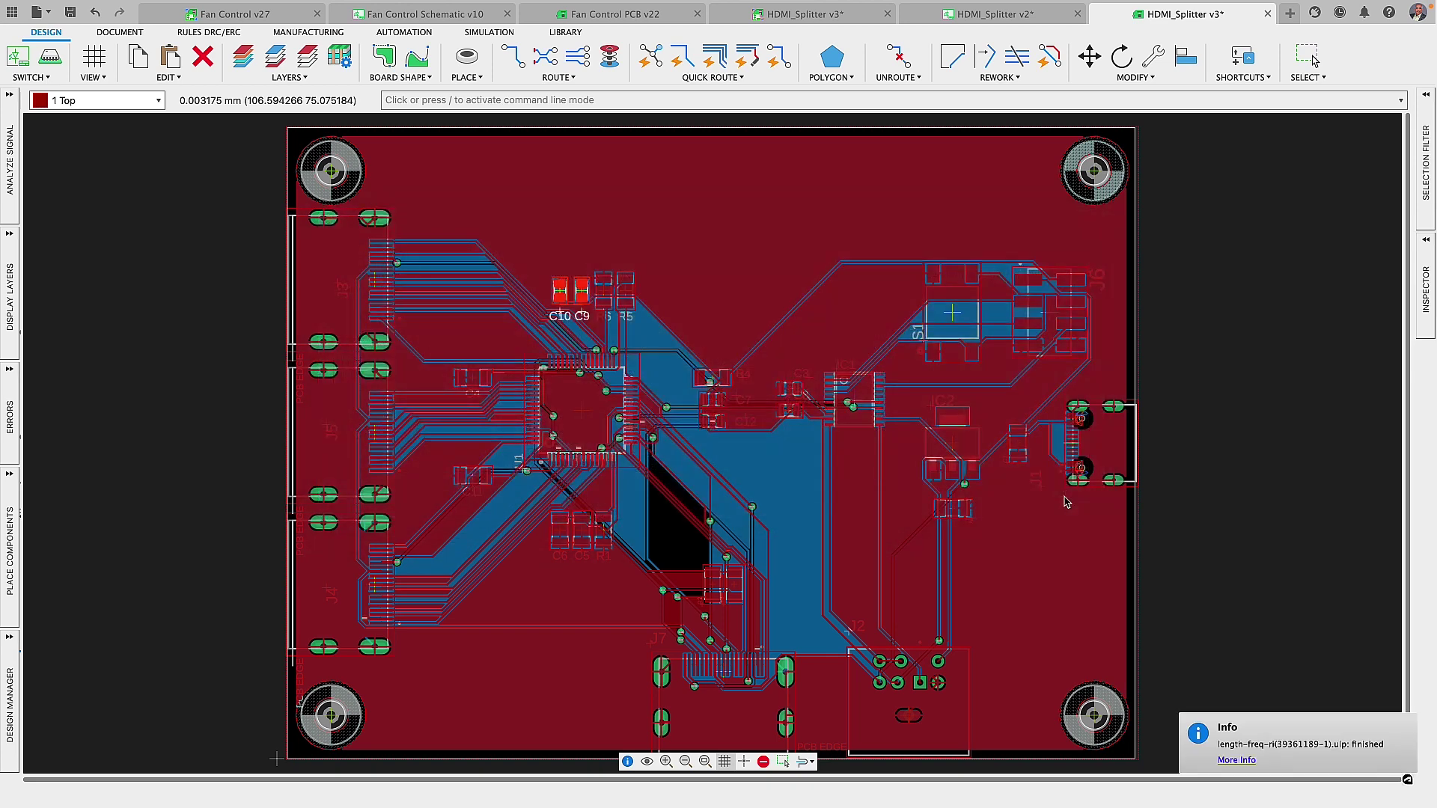
Delete all existing copper pours across the board using a Polygon Edge selection filter.
{"action": "left_click", "coordinate": [784, 762]}
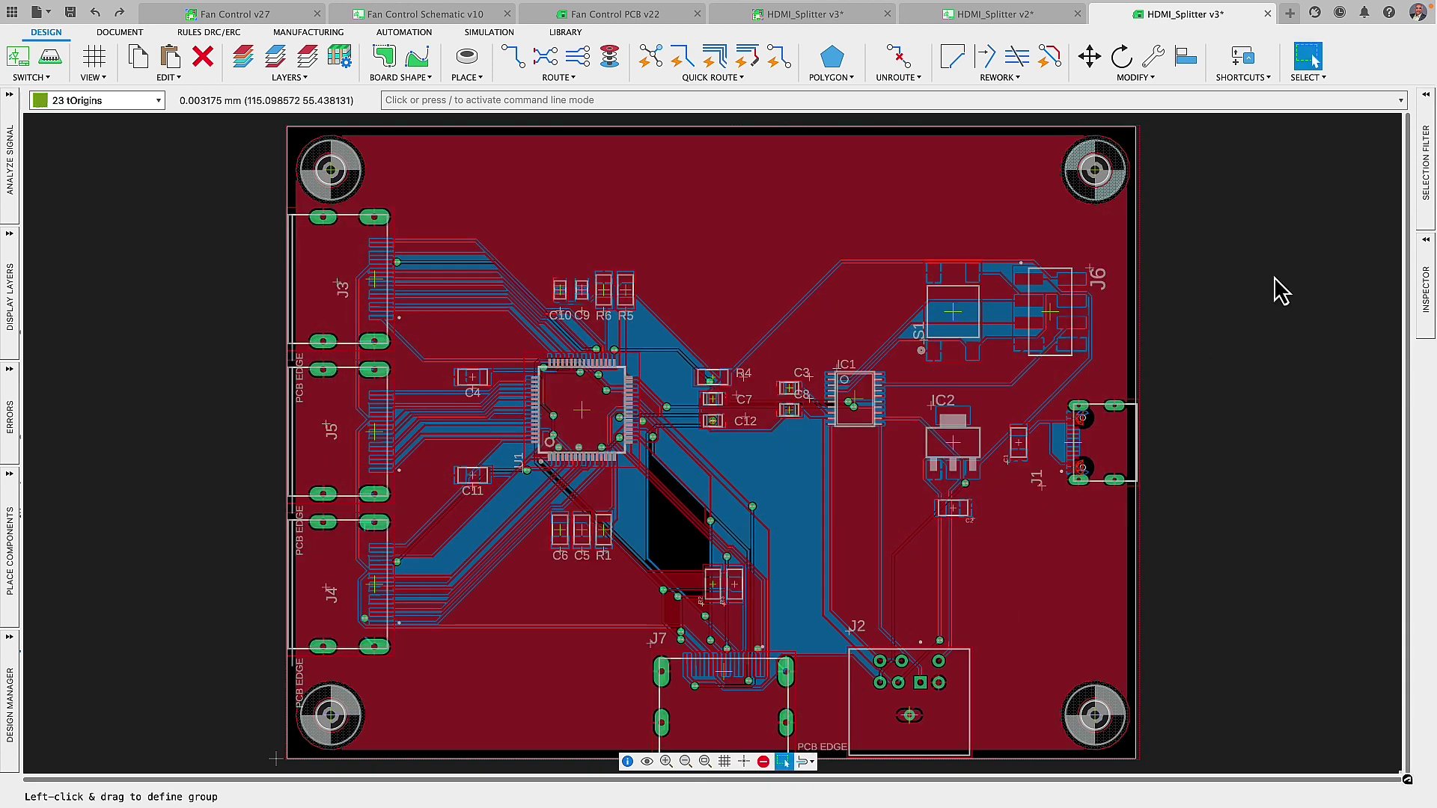
{"action": "left_click", "coordinate": [1426, 135]}
{"action": "left_click", "coordinate": [1220, 272]}
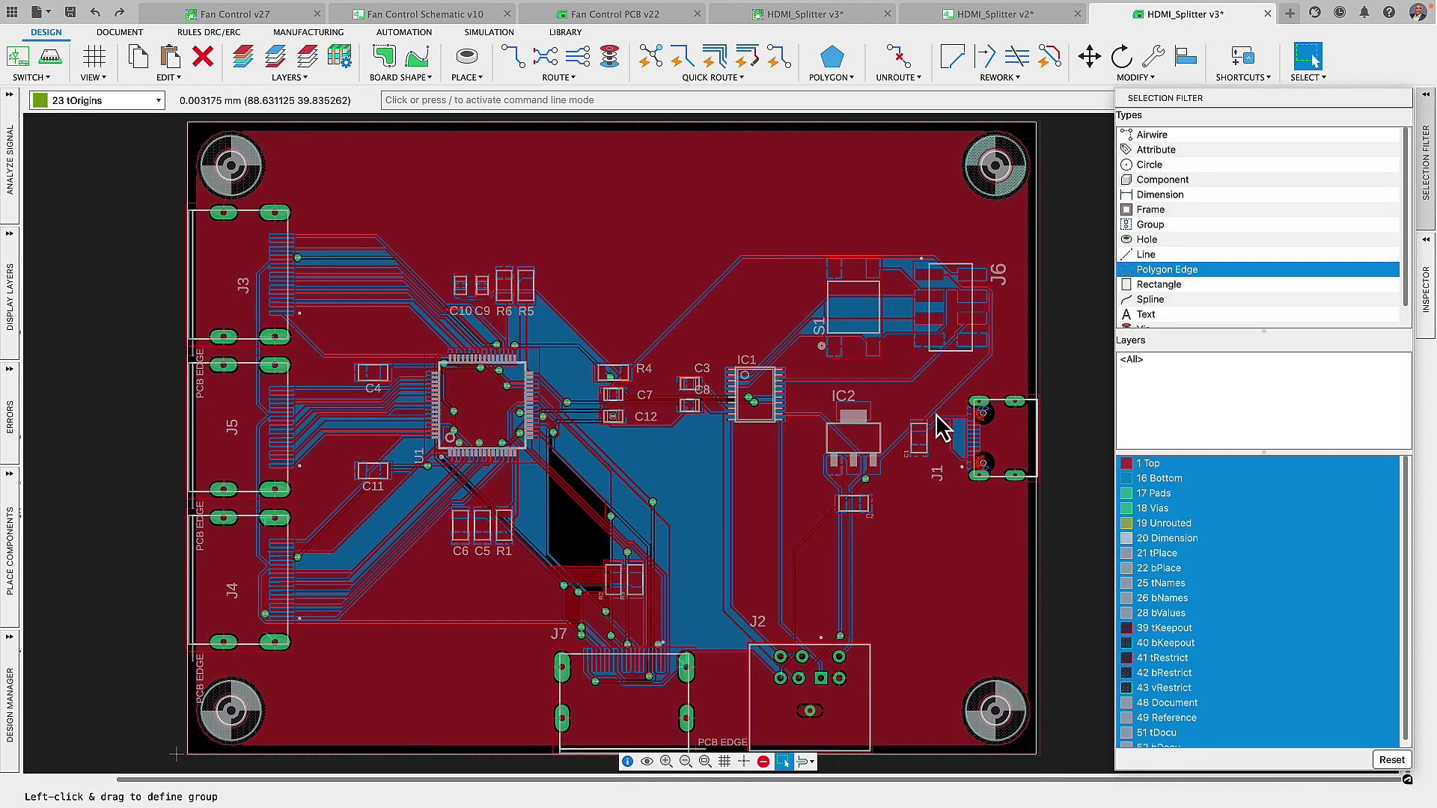
{"action": "left_click_drag", "start_coordinate": [152, 126], "coordinate": [1053, 761]}
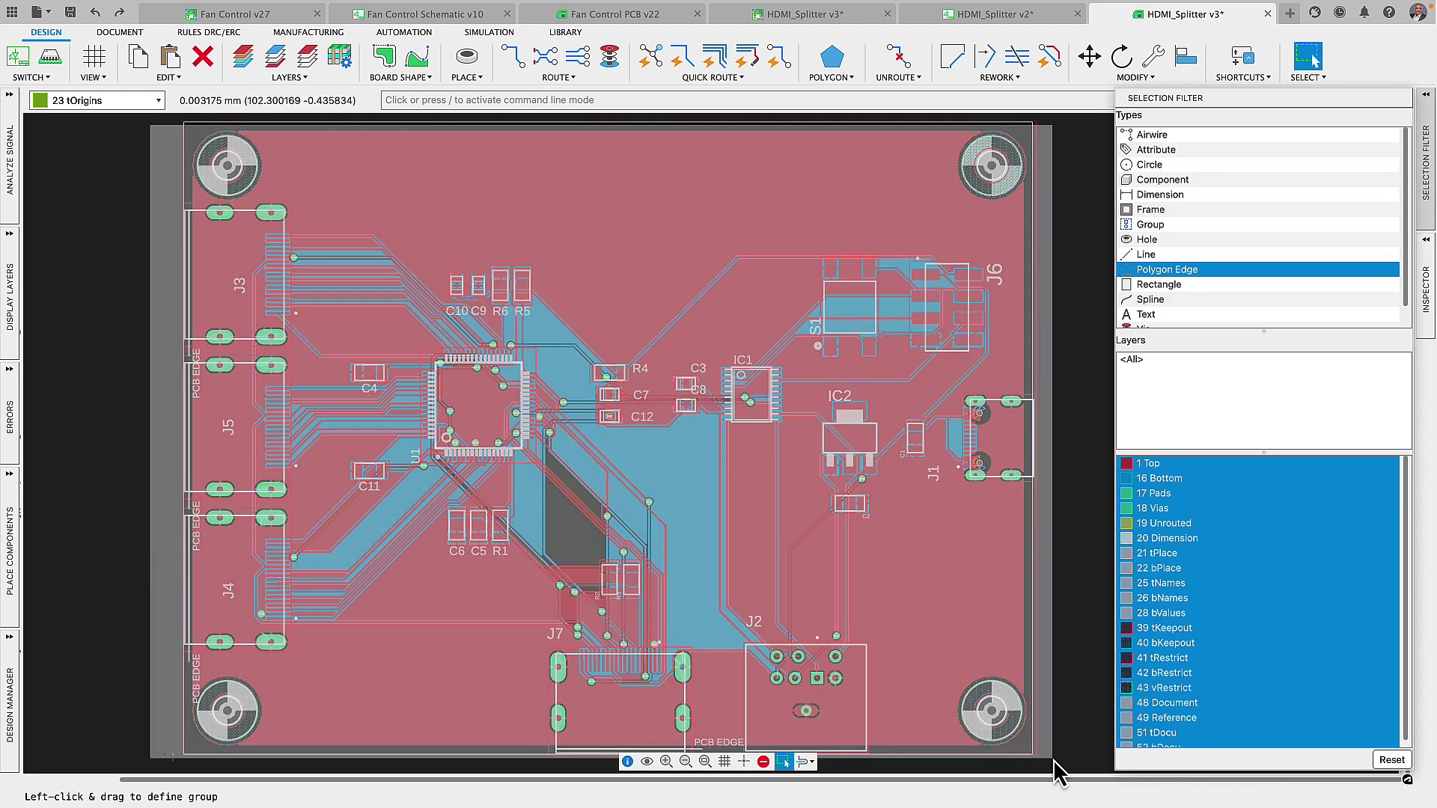
{"action": "key", "text": "Delete"}
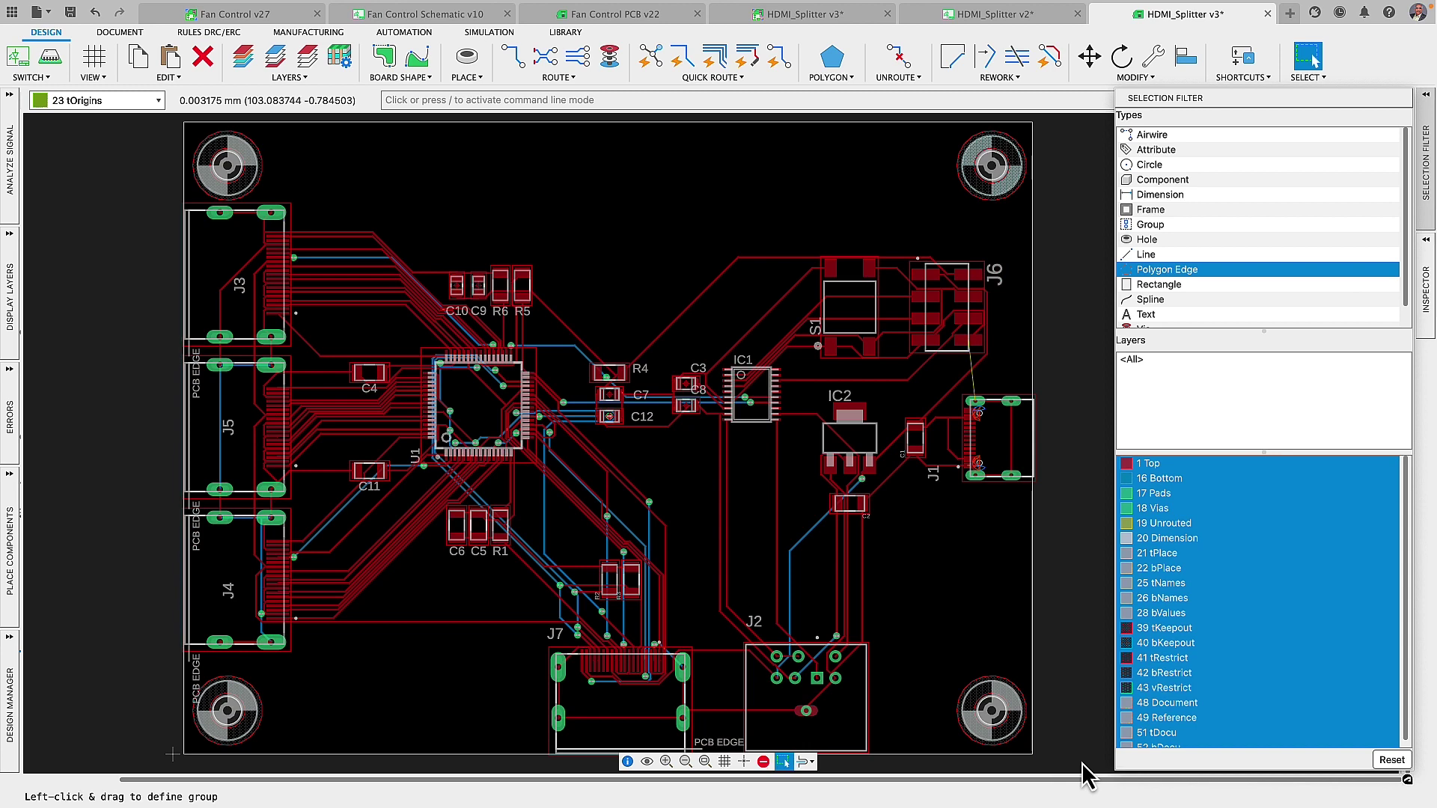
{"action": "left_click", "coordinate": [1393, 760]}
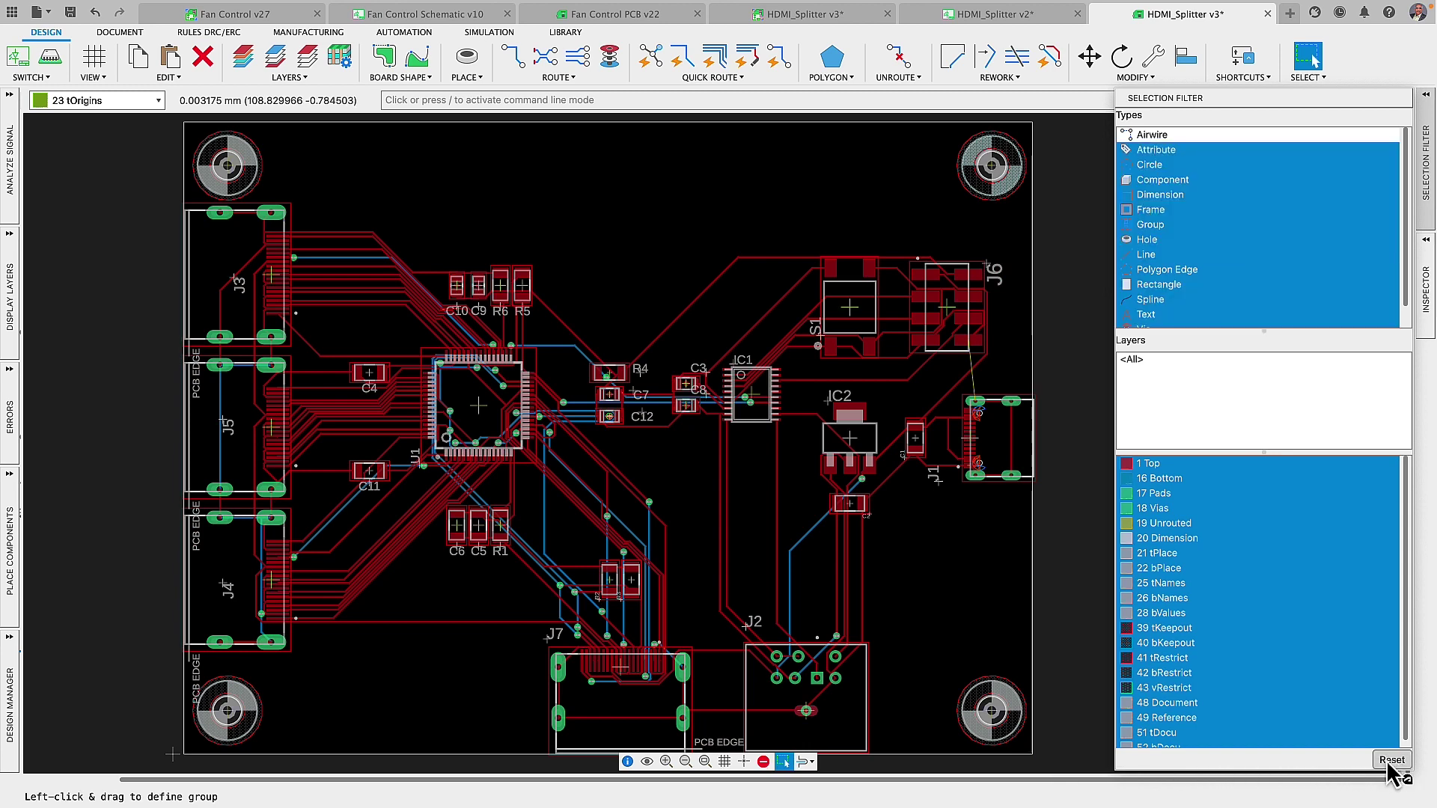
Convert the board outline into a Top-layer polygon named GND.
{"action": "right_click", "coordinate": [791, 126]}
{"action": "left_click", "coordinate": [979, 144]}
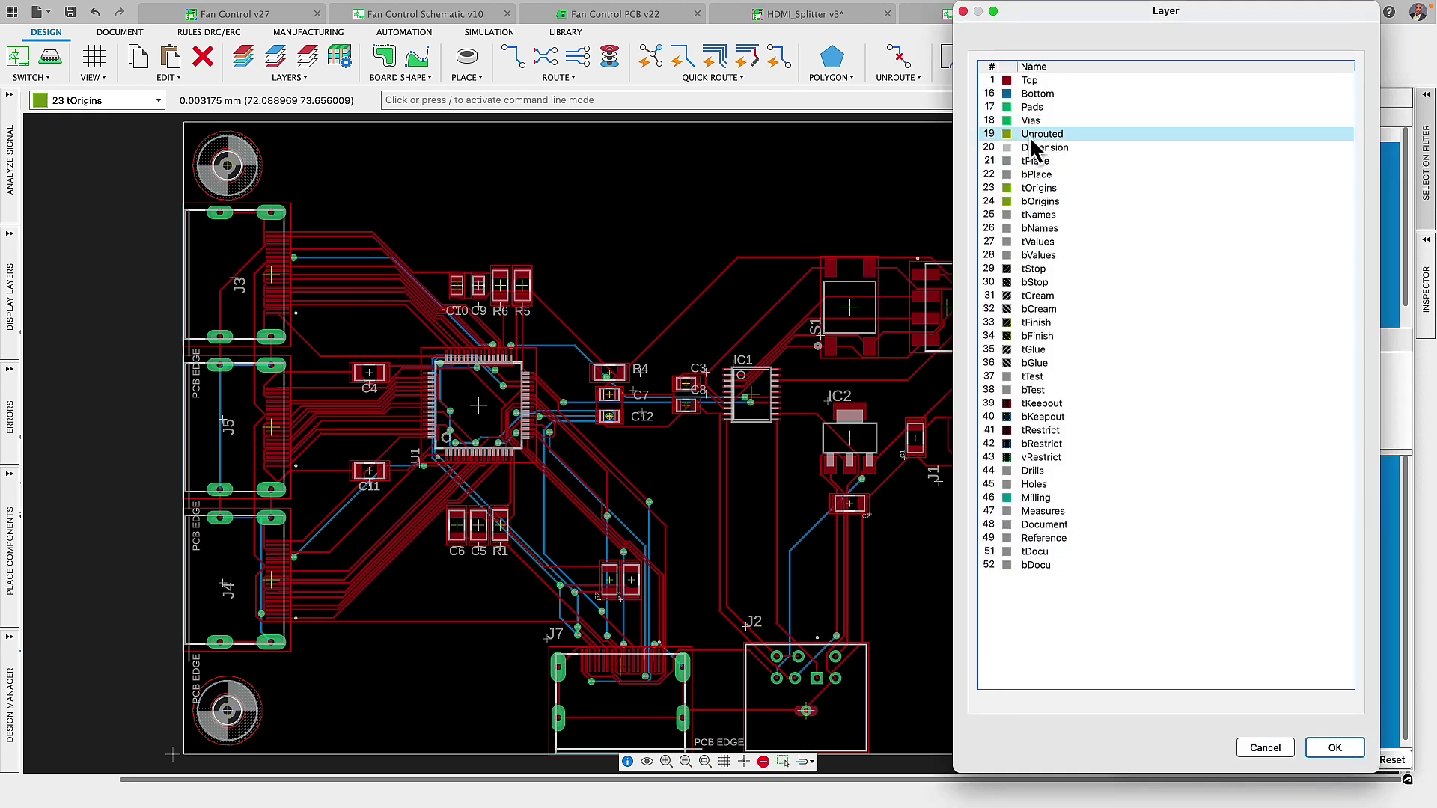
{"action": "left_click", "coordinate": [1030, 79]}
{"action": "left_click", "coordinate": [1335, 748]}
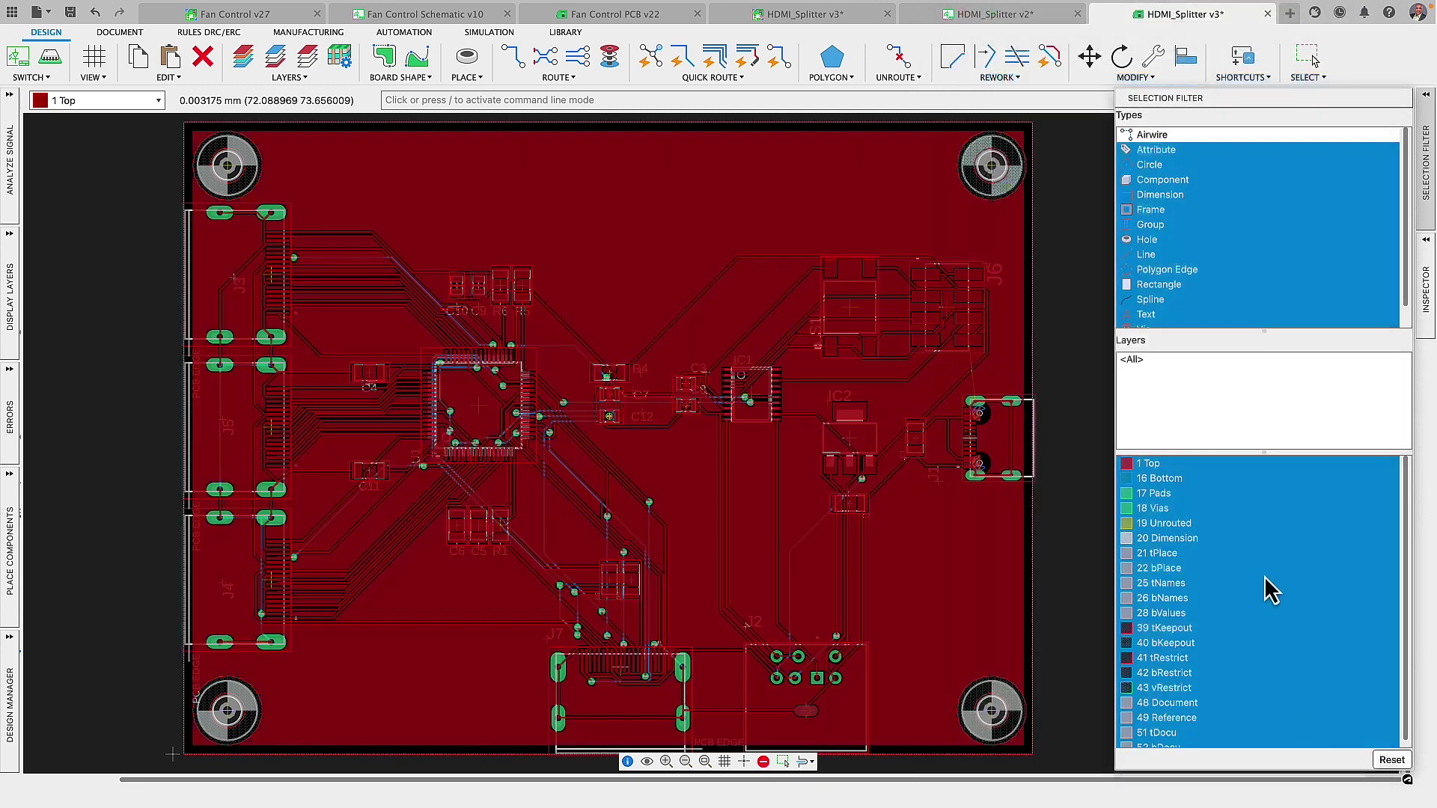
{"action": "left_click", "coordinate": [1151, 464]}
{"action": "right_click", "coordinate": [803, 135]}
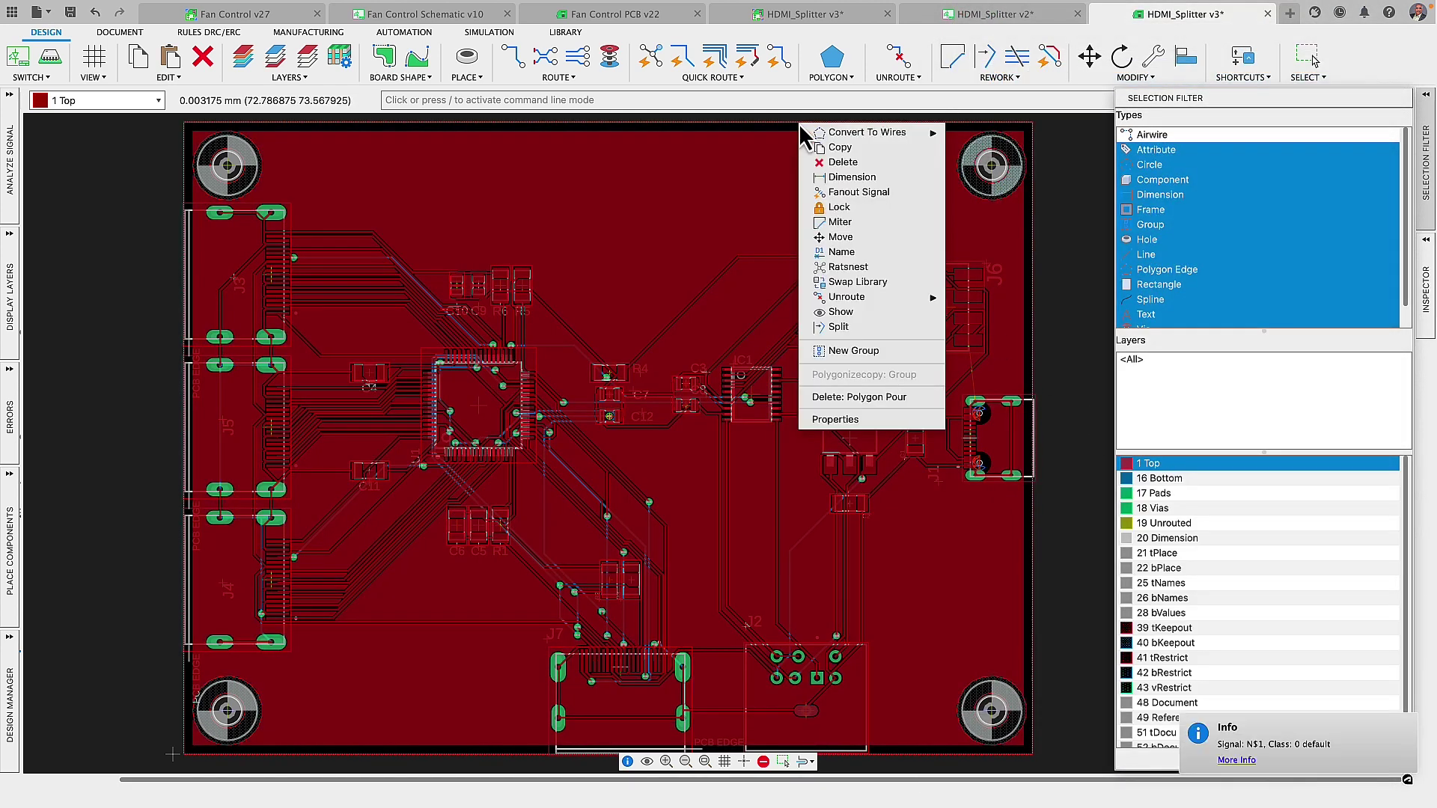
{"action": "left_click", "coordinate": [841, 252]}
{"action": "type", "text": "GND"}
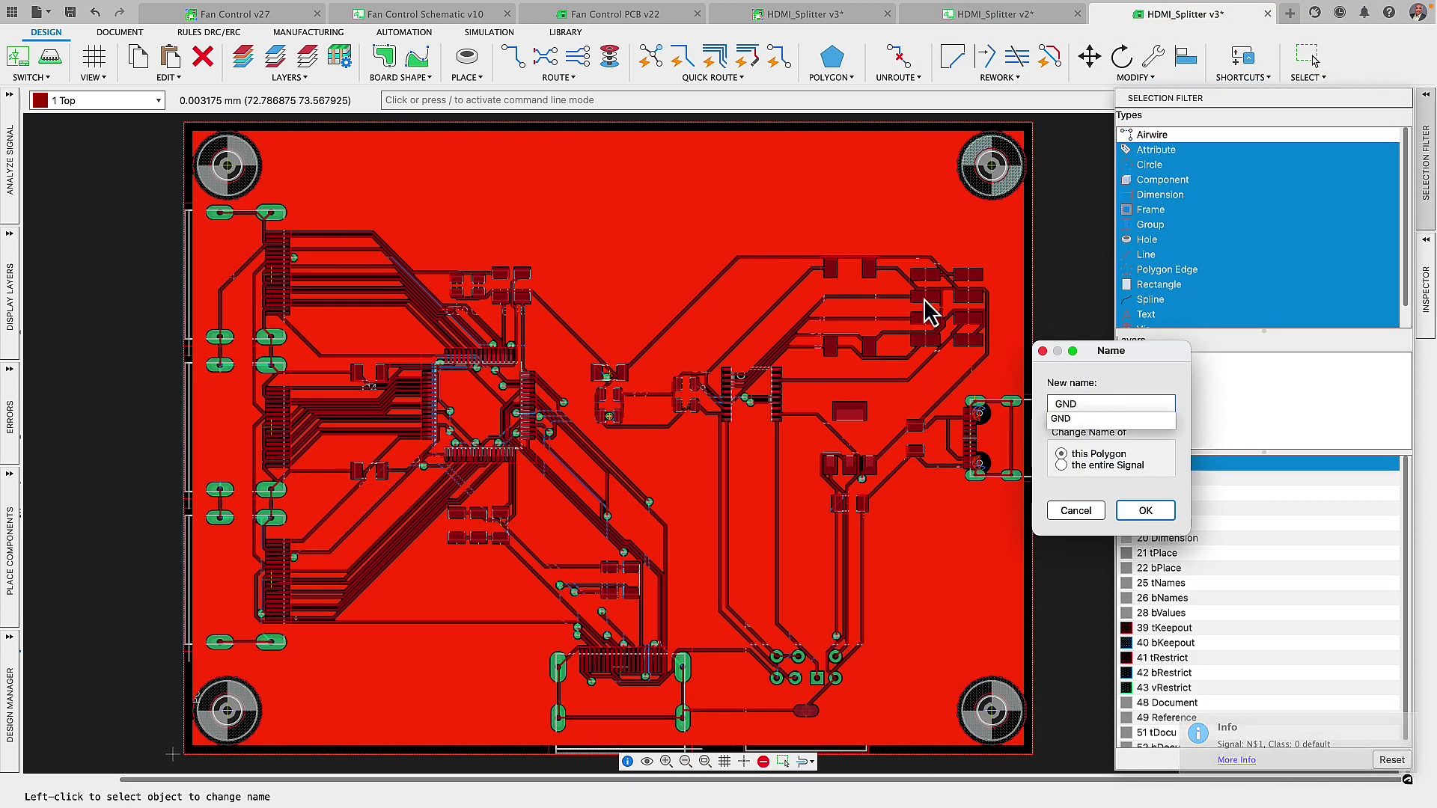
{"action": "left_click", "coordinate": [1146, 511]}
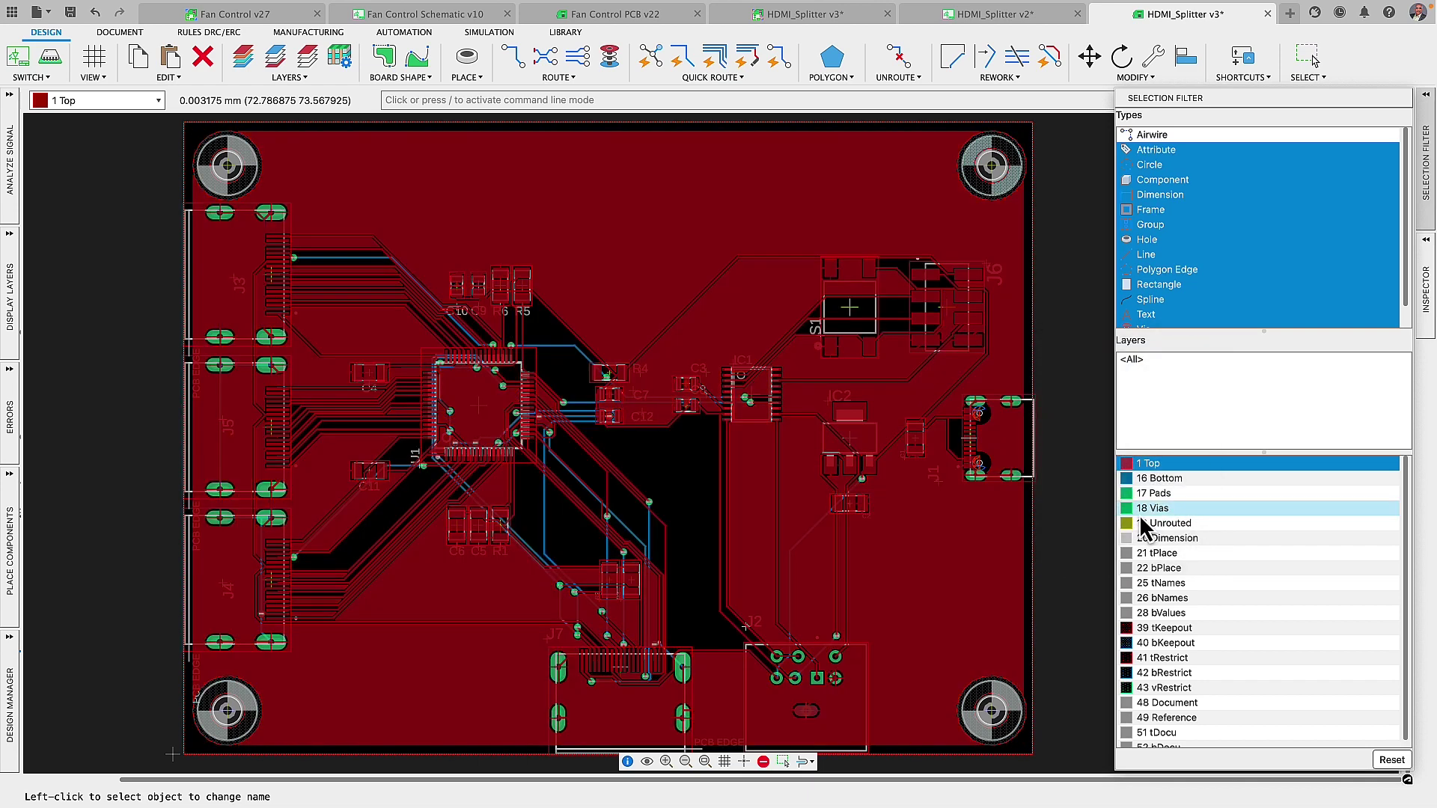
Convert the board outline into a Bottom-layer polygon named GND.
{"action": "left_click", "coordinate": [1167, 538]}
{"action": "right_click", "coordinate": [658, 124]}
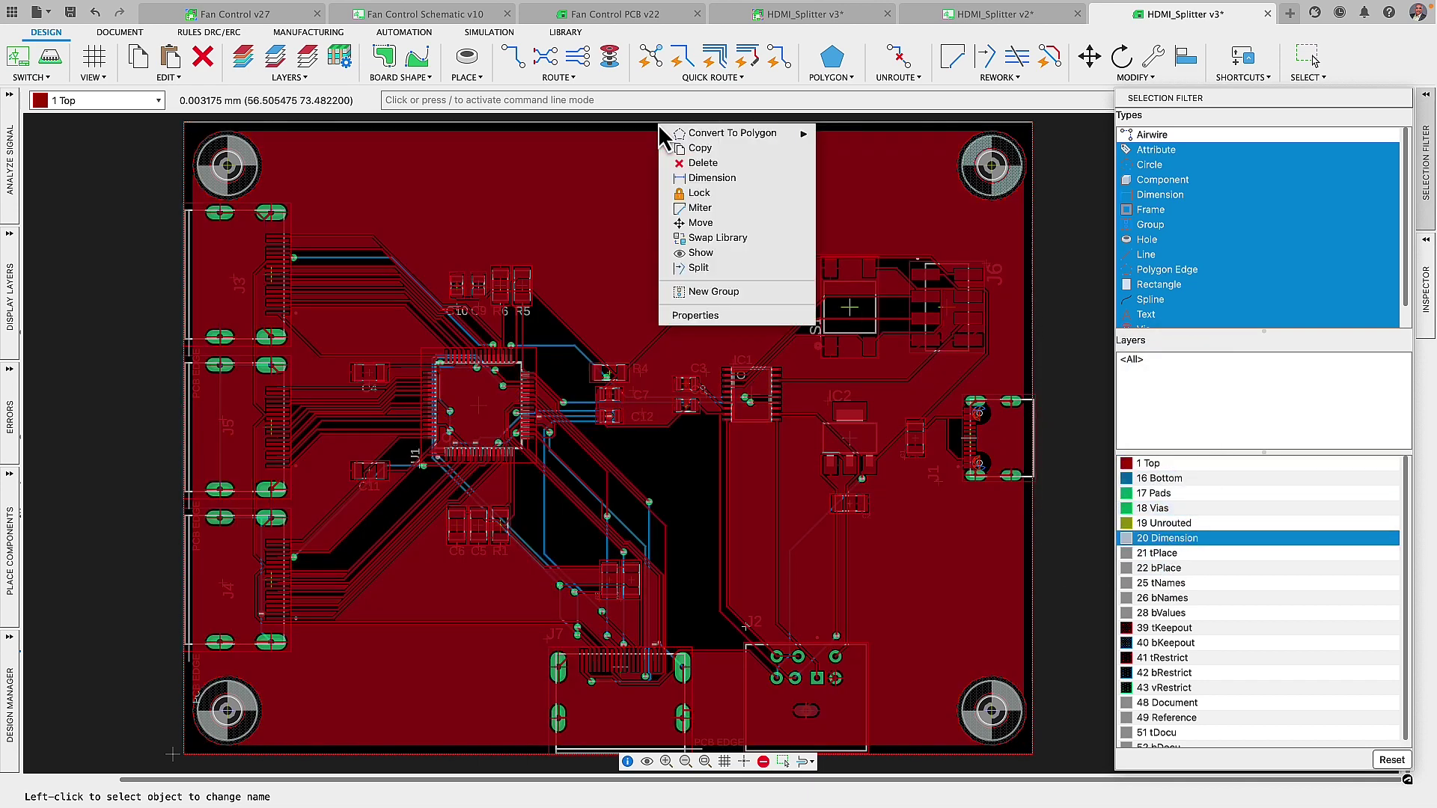
{"action": "left_click", "coordinate": [842, 144]}
{"action": "left_click", "coordinate": [708, 93]}
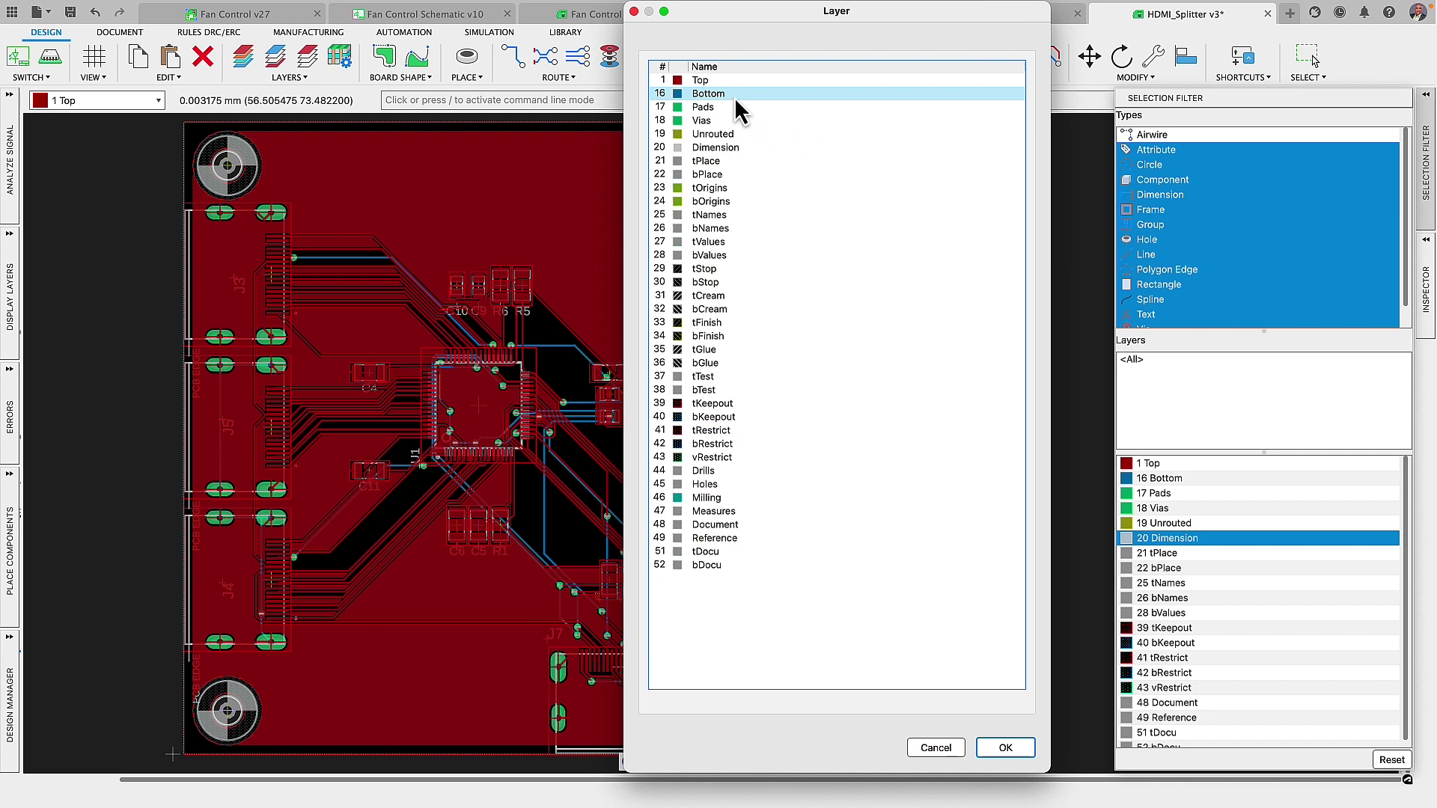
{"action": "left_click", "coordinate": [1004, 749]}
{"action": "left_click", "coordinate": [1159, 478]}
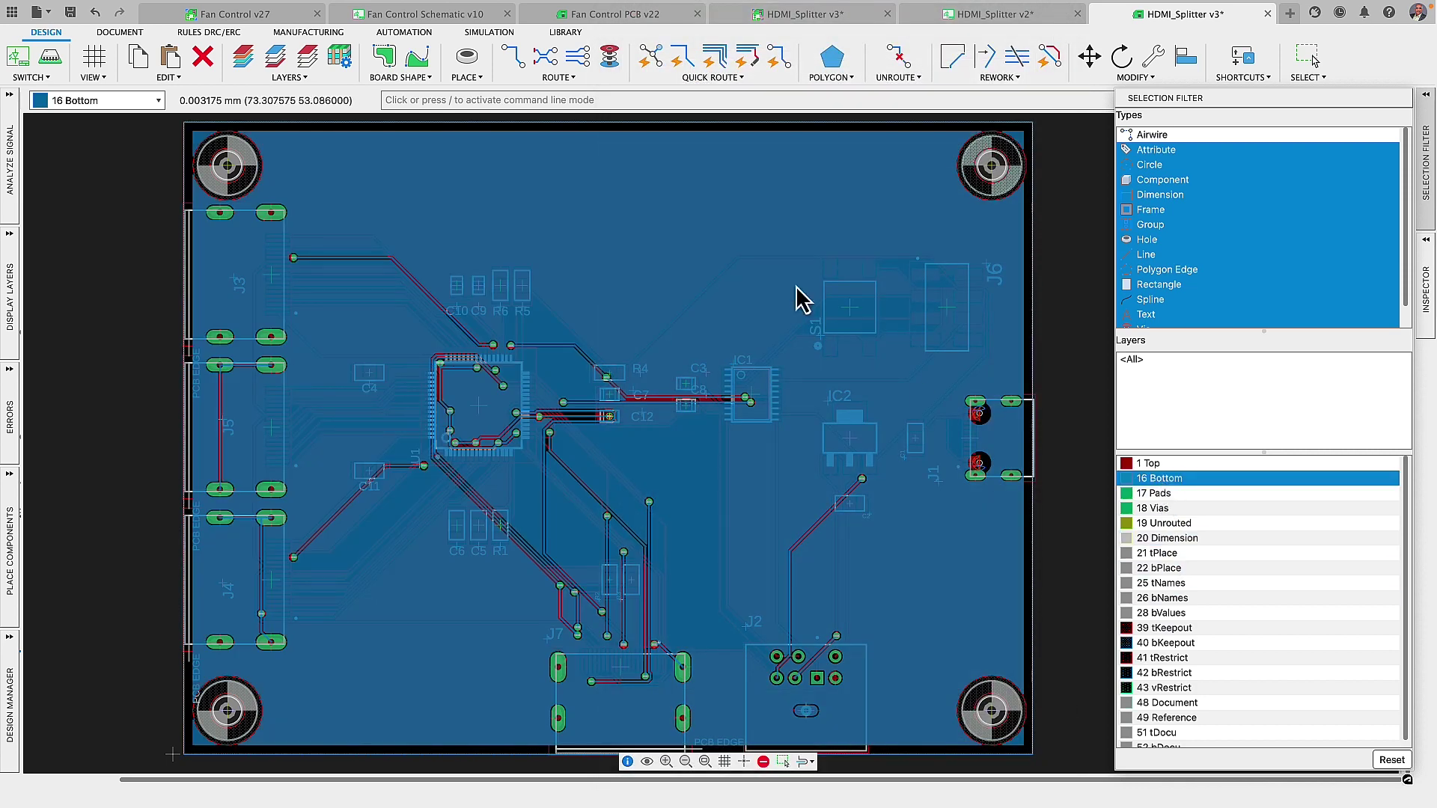
{"action": "right_click", "coordinate": [698, 125]}
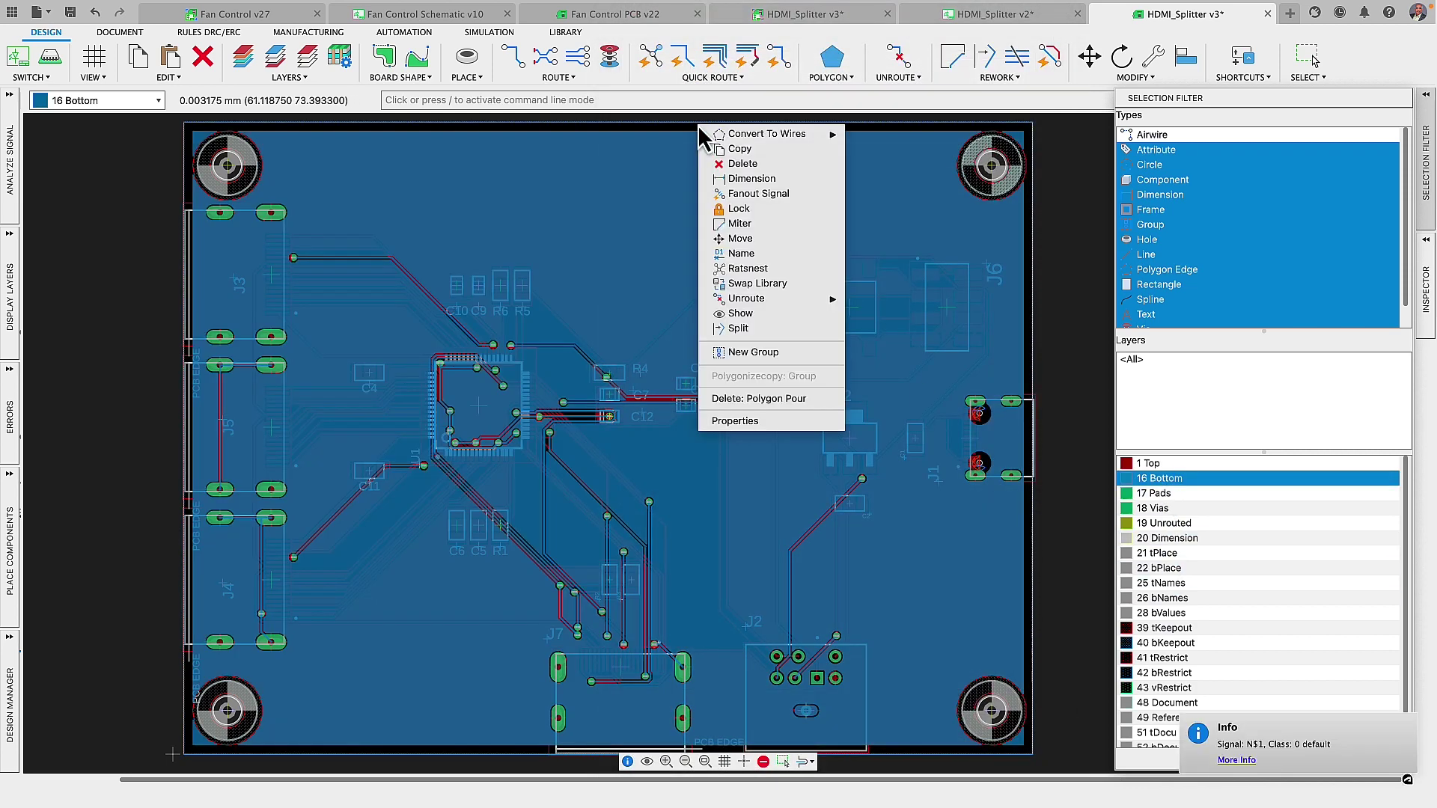
{"action": "left_click", "coordinate": [741, 253]}
{"action": "type", "text": "GND"}
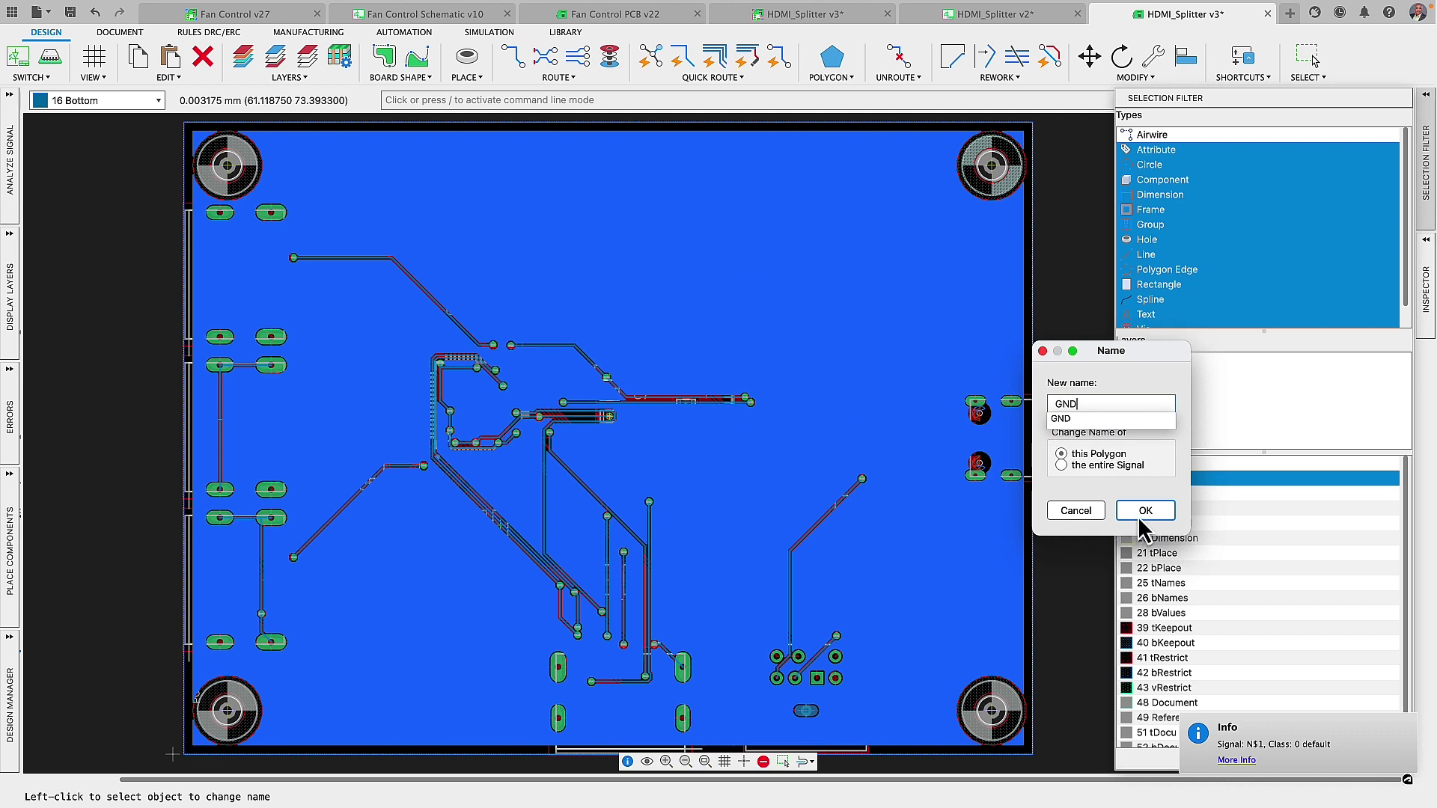
{"action": "left_click", "coordinate": [1145, 511]}
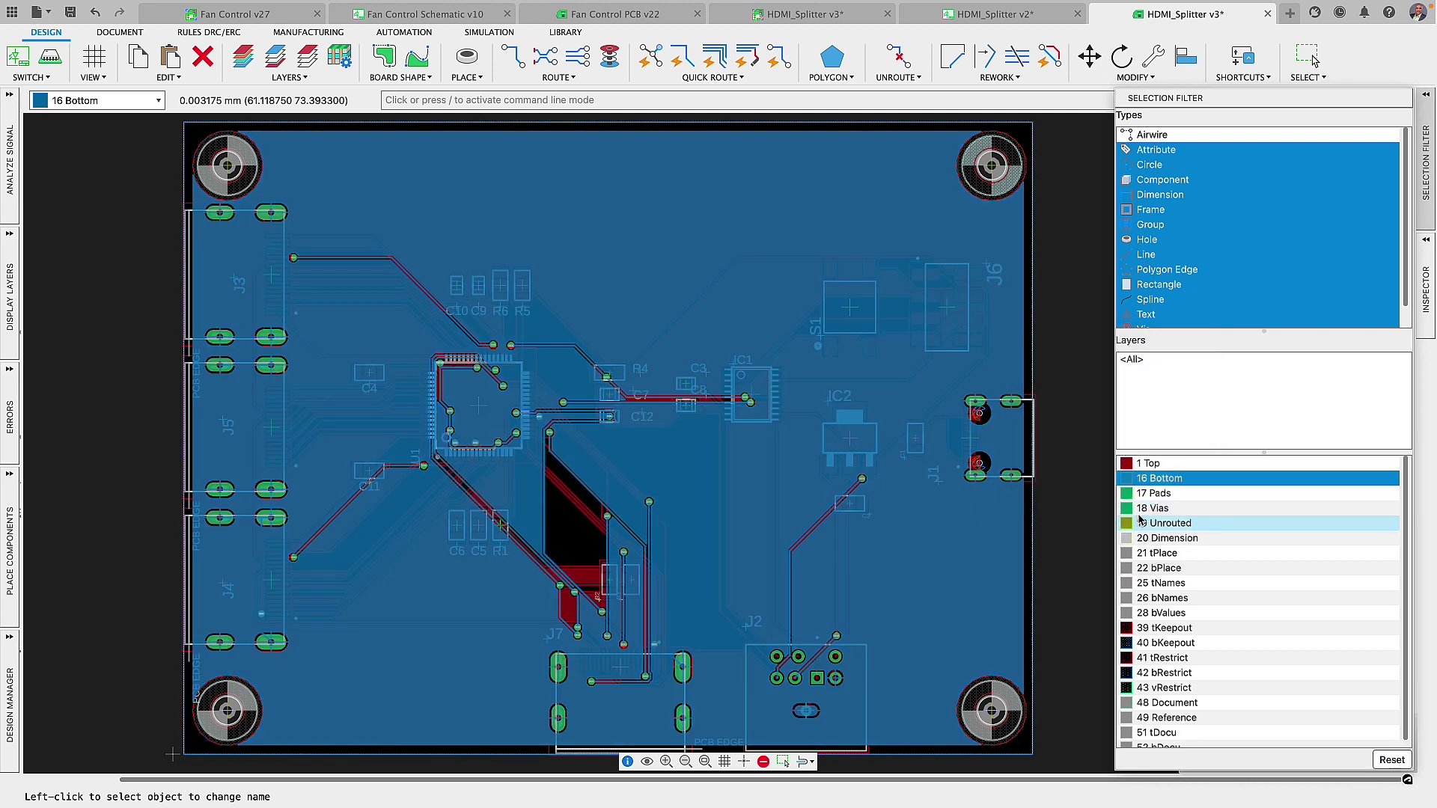
Reset and hide the selection filter, and make the component origins layer active.
{"action": "left_click", "coordinate": [1393, 762]}
{"action": "left_click", "coordinate": [1426, 169]}
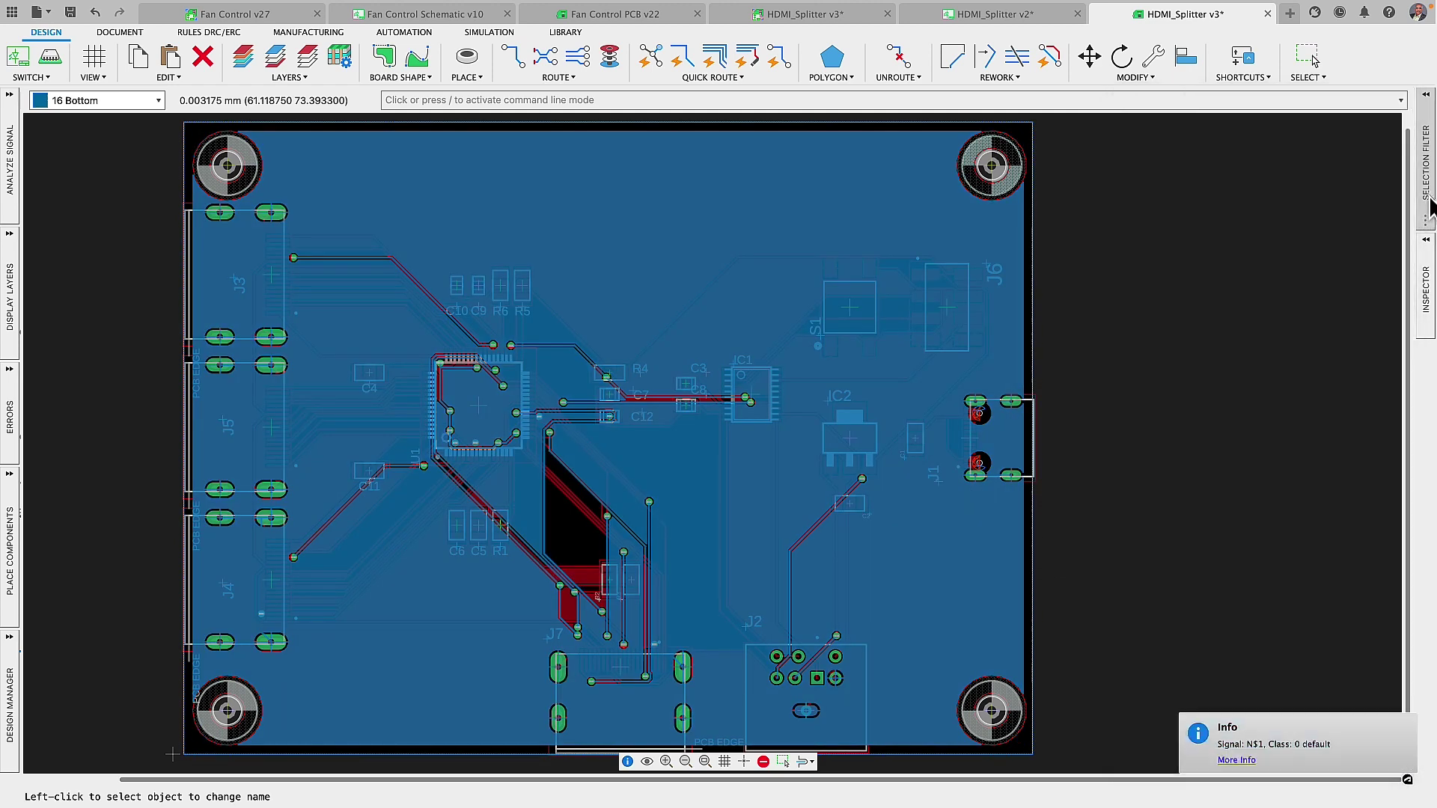
{"action": "left_click", "coordinate": [157, 99]}
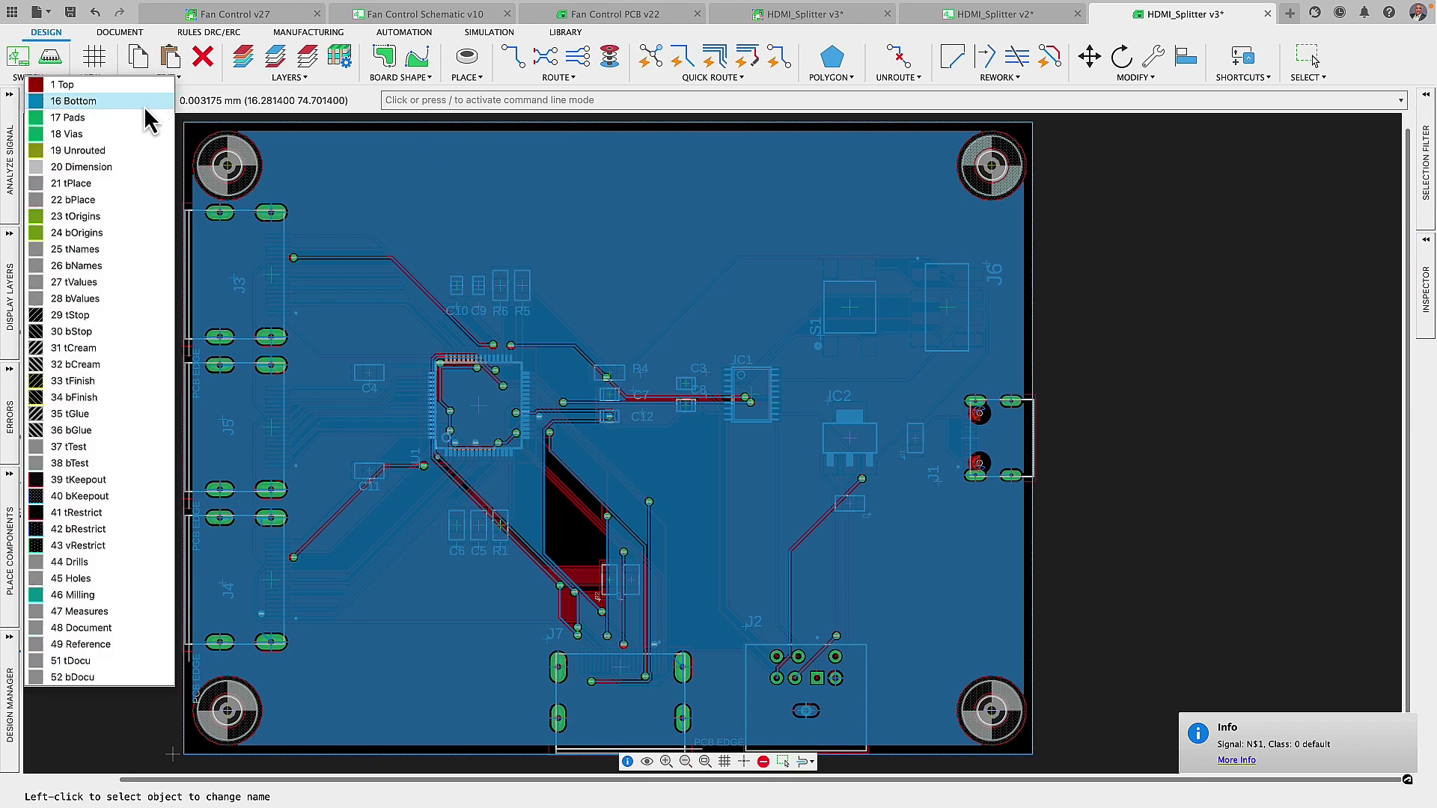
{"action": "left_click", "coordinate": [76, 216]}
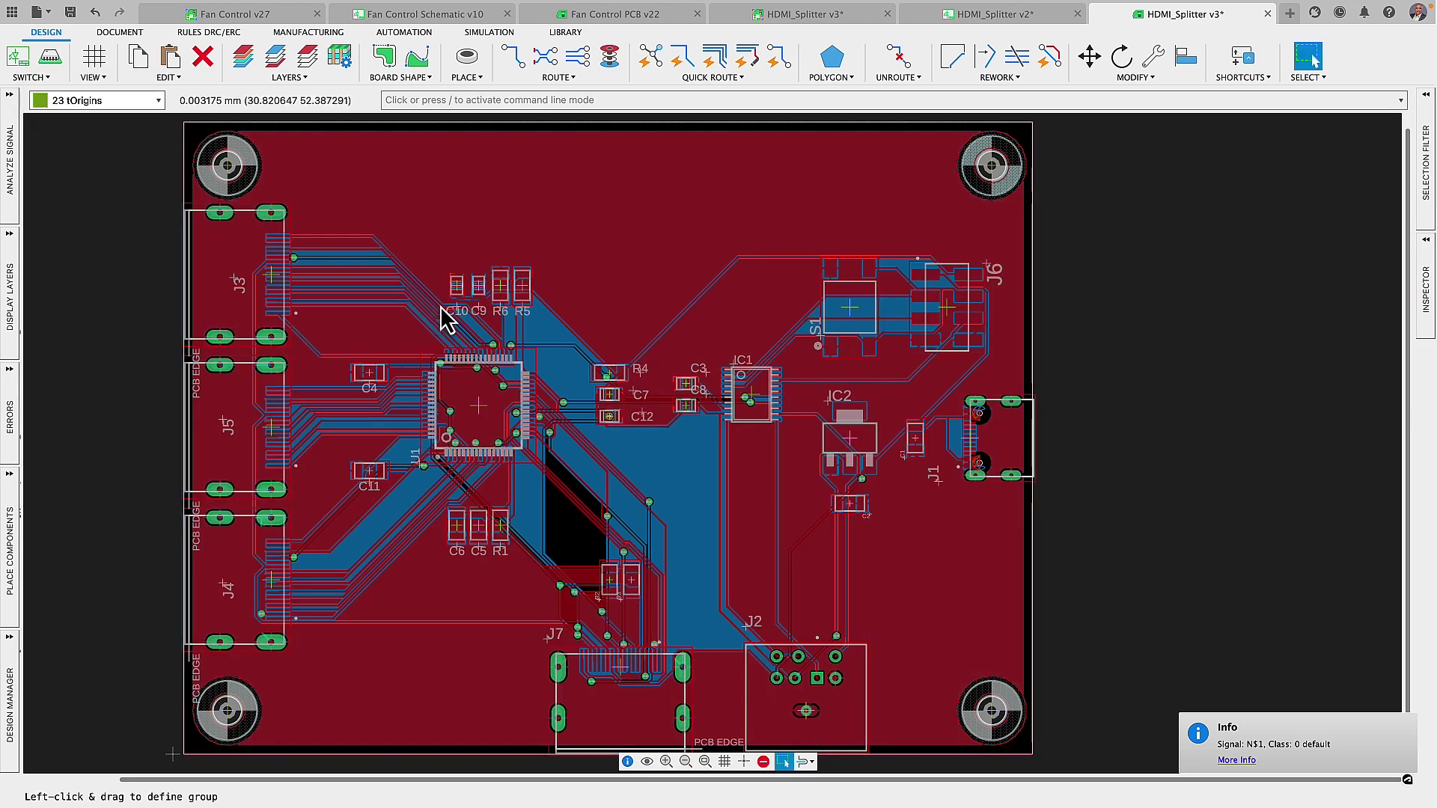
{"action": "scroll", "coordinate": [447, 319], "scroll_direction": "up", "scroll_amount": 3}
{"action": "scroll", "coordinate": [503, 296], "scroll_direction": "up", "scroll_amount": 3}
{"action": "scroll", "coordinate": [502, 296], "scroll_direction": "up", "scroll_amount": 2}
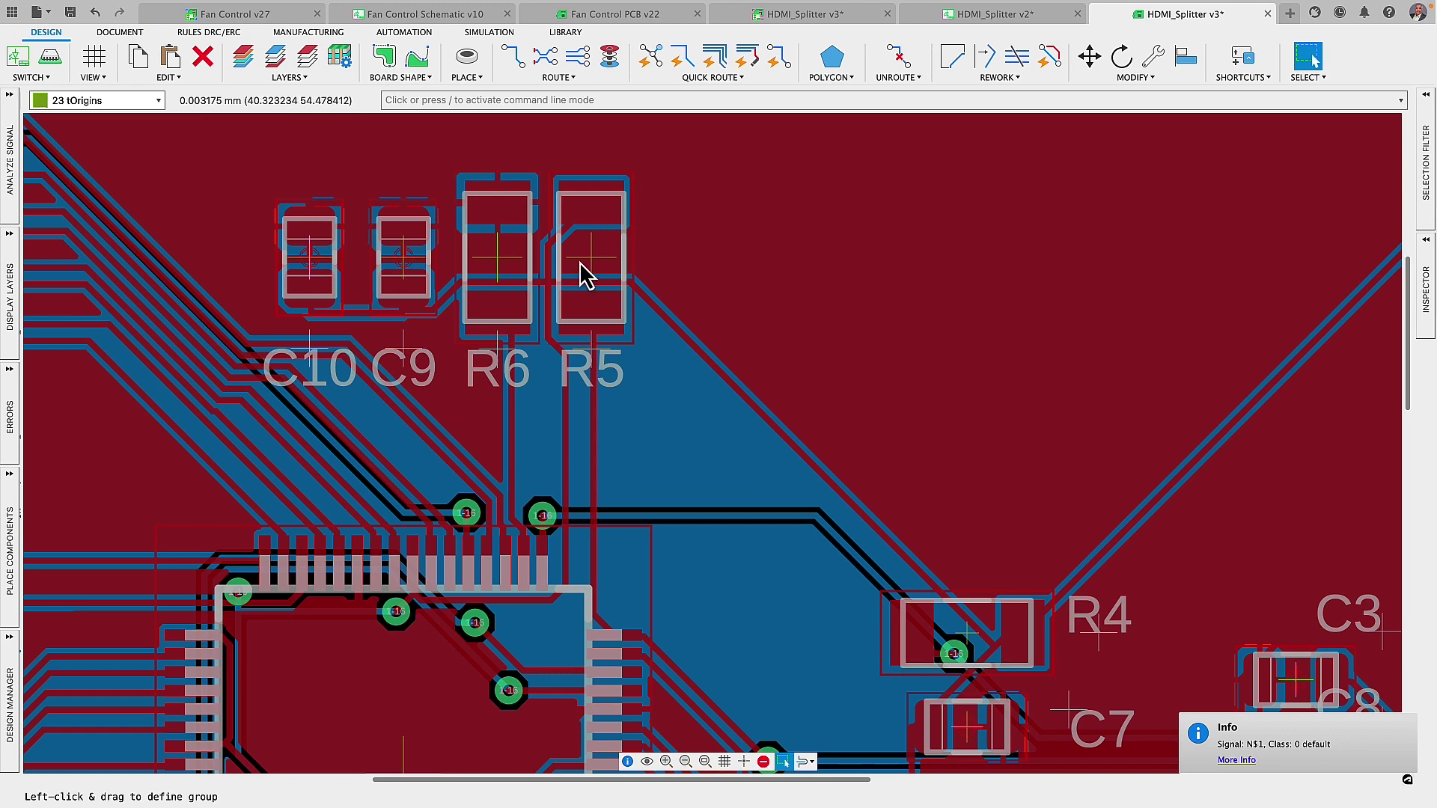
Drag R5, C10, C9 and R6 into a row above the main chip.
{"action": "left_click_drag", "start_coordinate": [584, 273], "coordinate": [728, 252]}
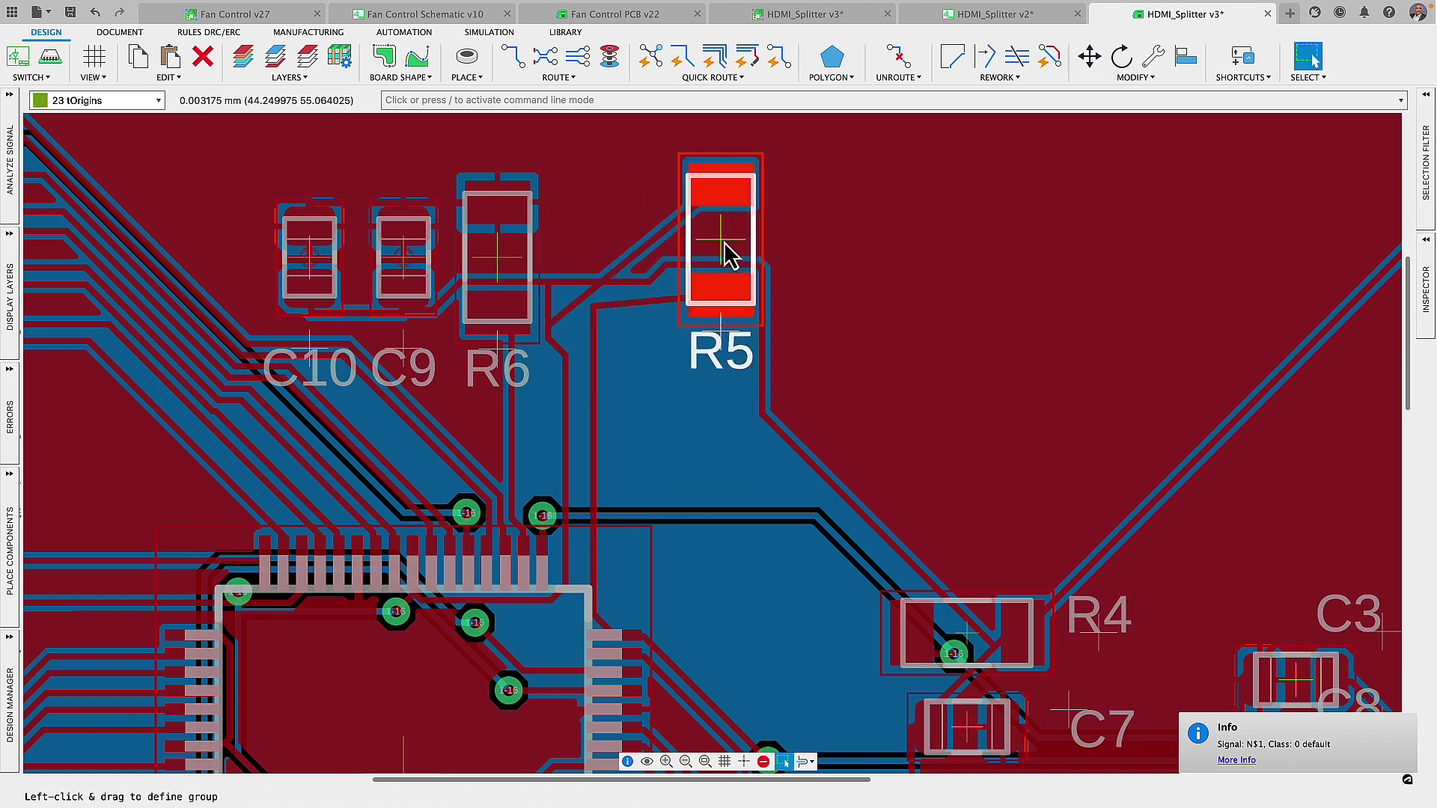
{"action": "left_click_drag", "start_coordinate": [310, 259], "coordinate": [226, 208]}
{"action": "left_click_drag", "start_coordinate": [401, 258], "coordinate": [326, 219]}
{"action": "left_click", "coordinate": [326, 219]}
{"action": "left_click_drag", "start_coordinate": [497, 269], "coordinate": [407, 238]}
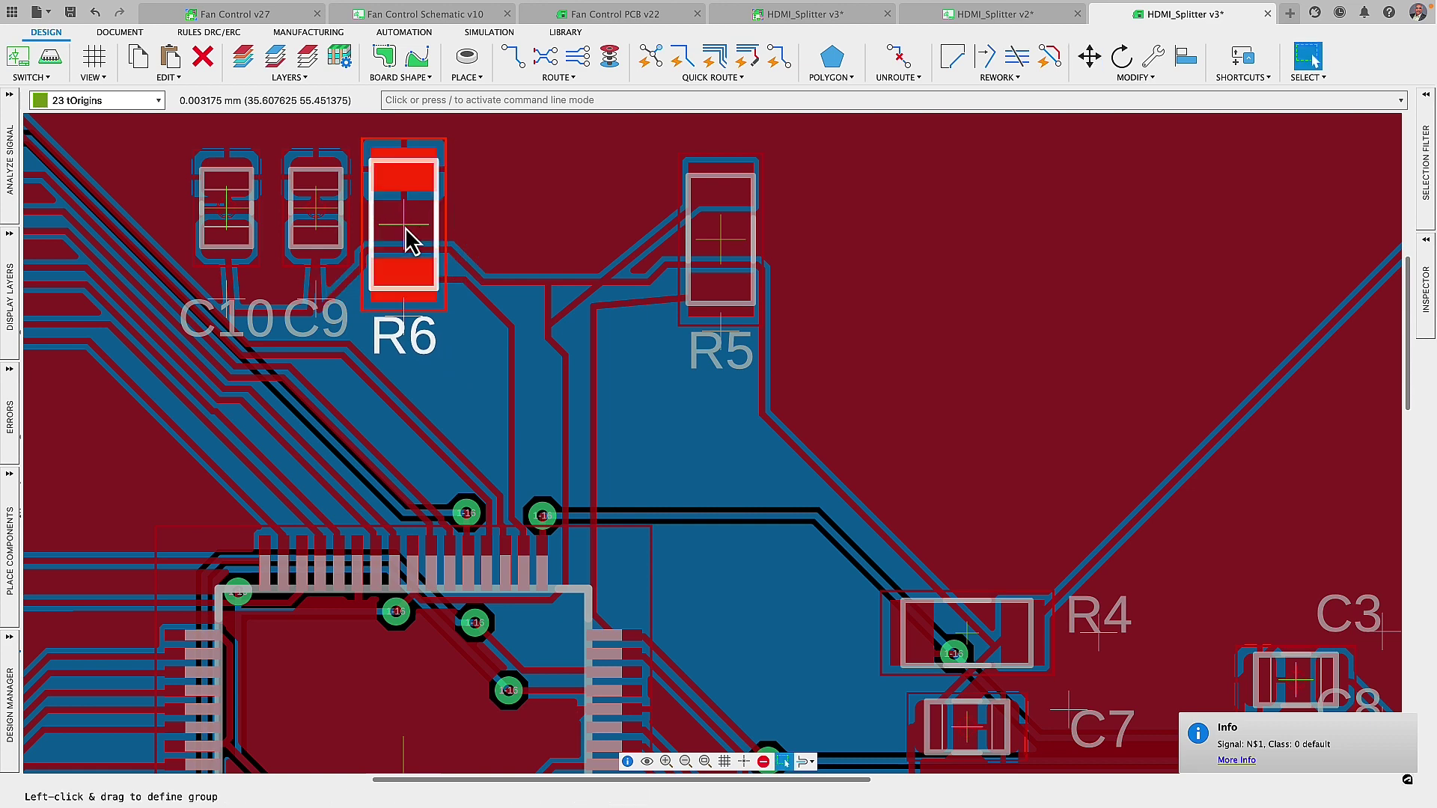
{"action": "left_click", "coordinate": [407, 238]}
Undo and redo part moves, fit the board in view, and save a new version.
{"action": "left_click", "coordinate": [101, 14]}
{"action": "left_click", "coordinate": [102, 13]}
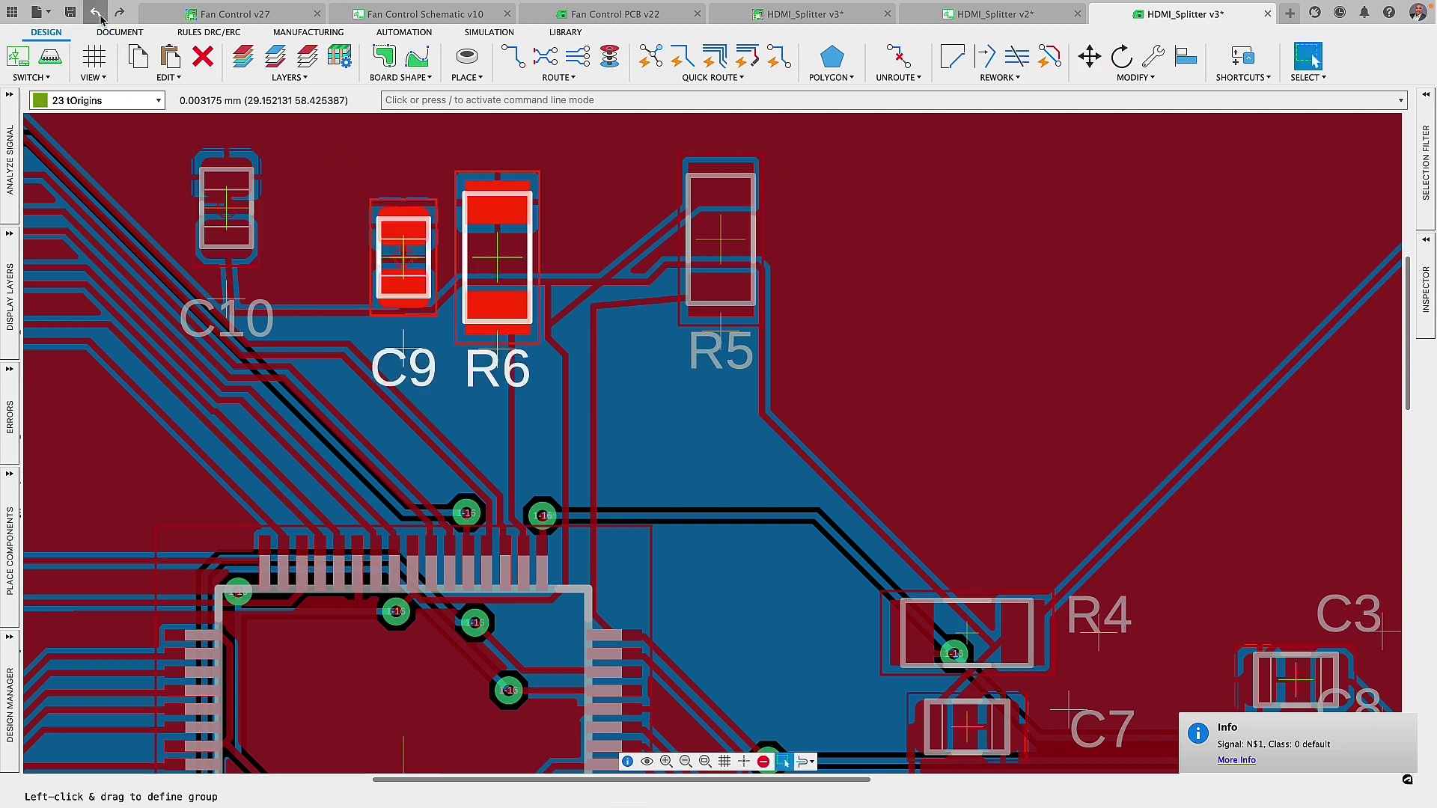
{"action": "left_click", "coordinate": [704, 761]}
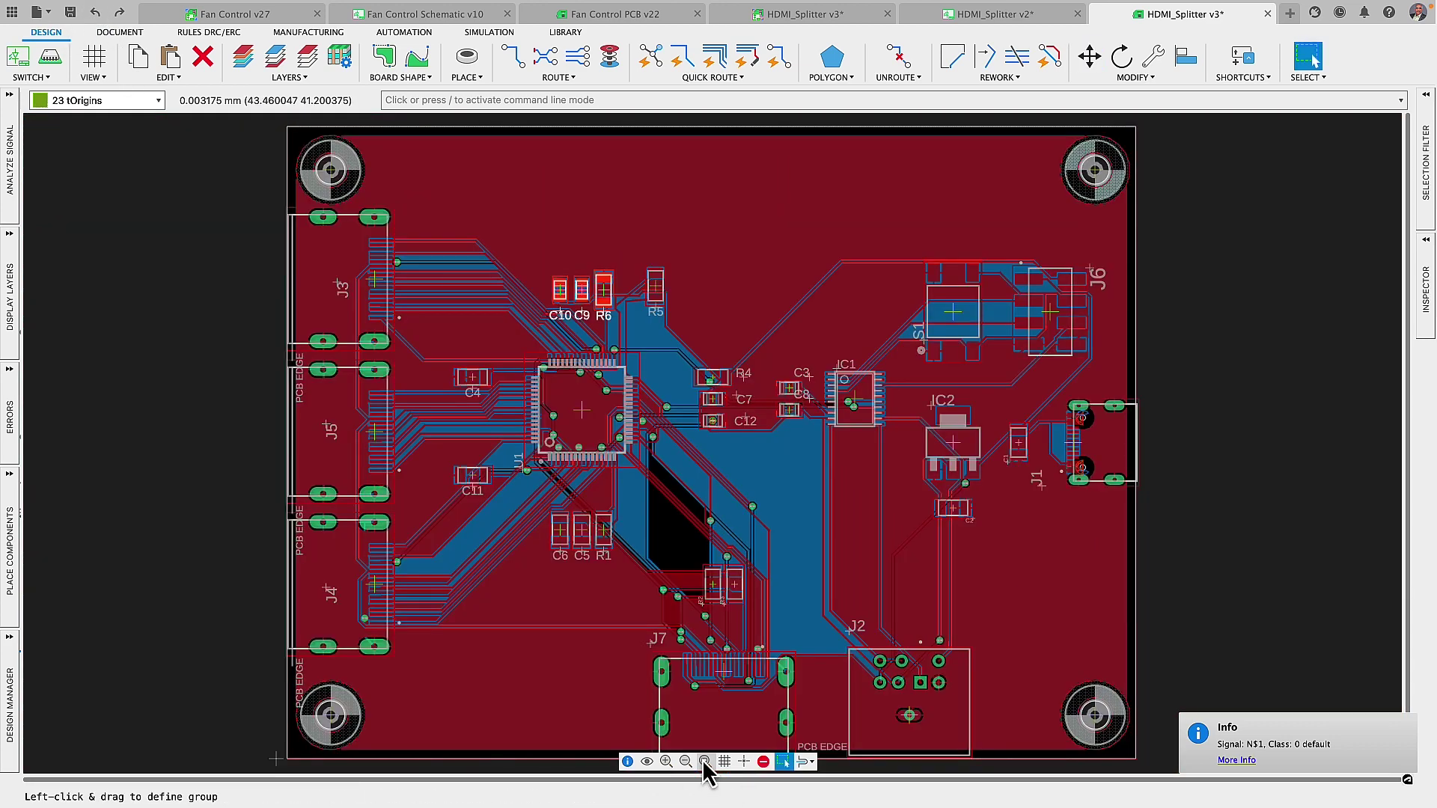
{"action": "left_click", "coordinate": [95, 14]}
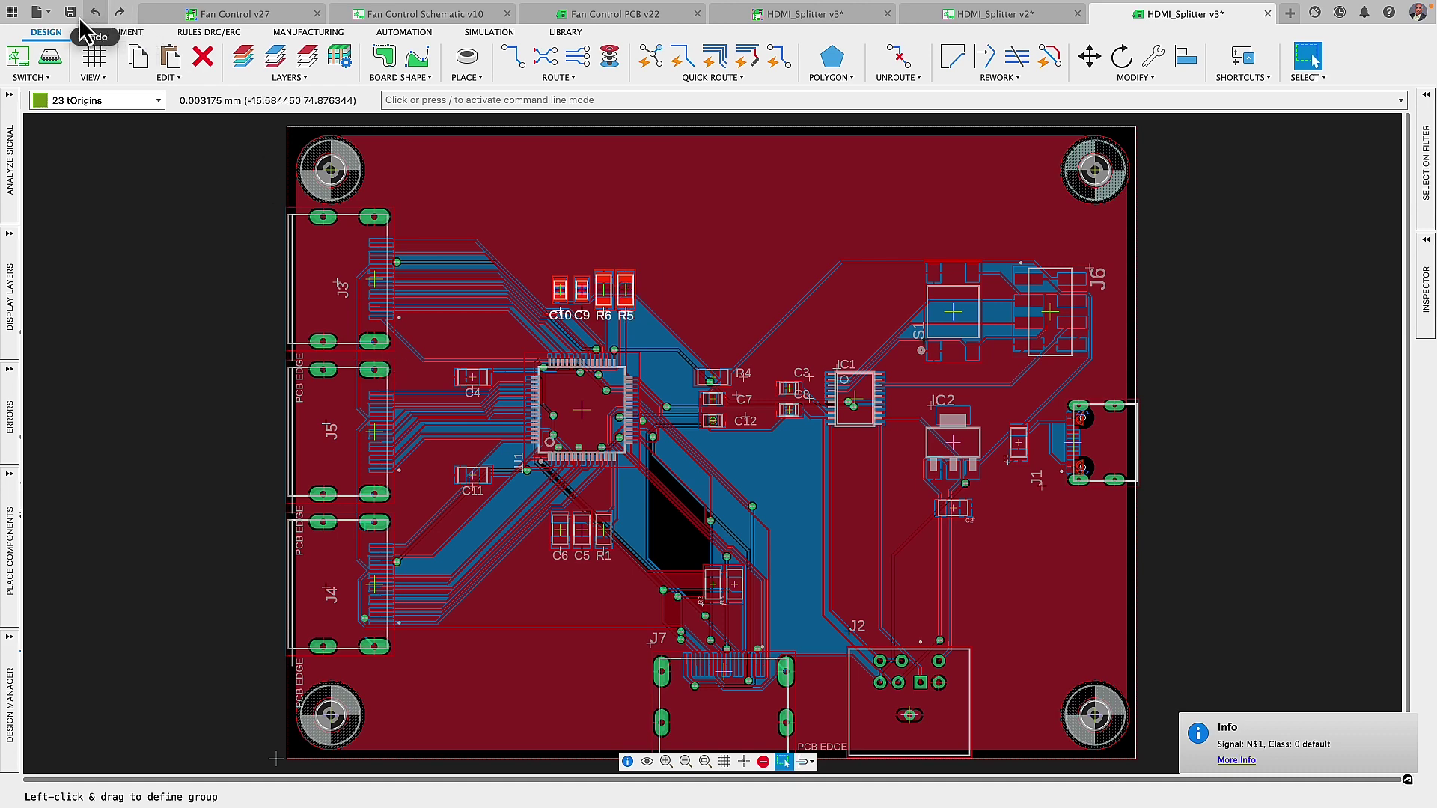
{"action": "left_click", "coordinate": [70, 13]}
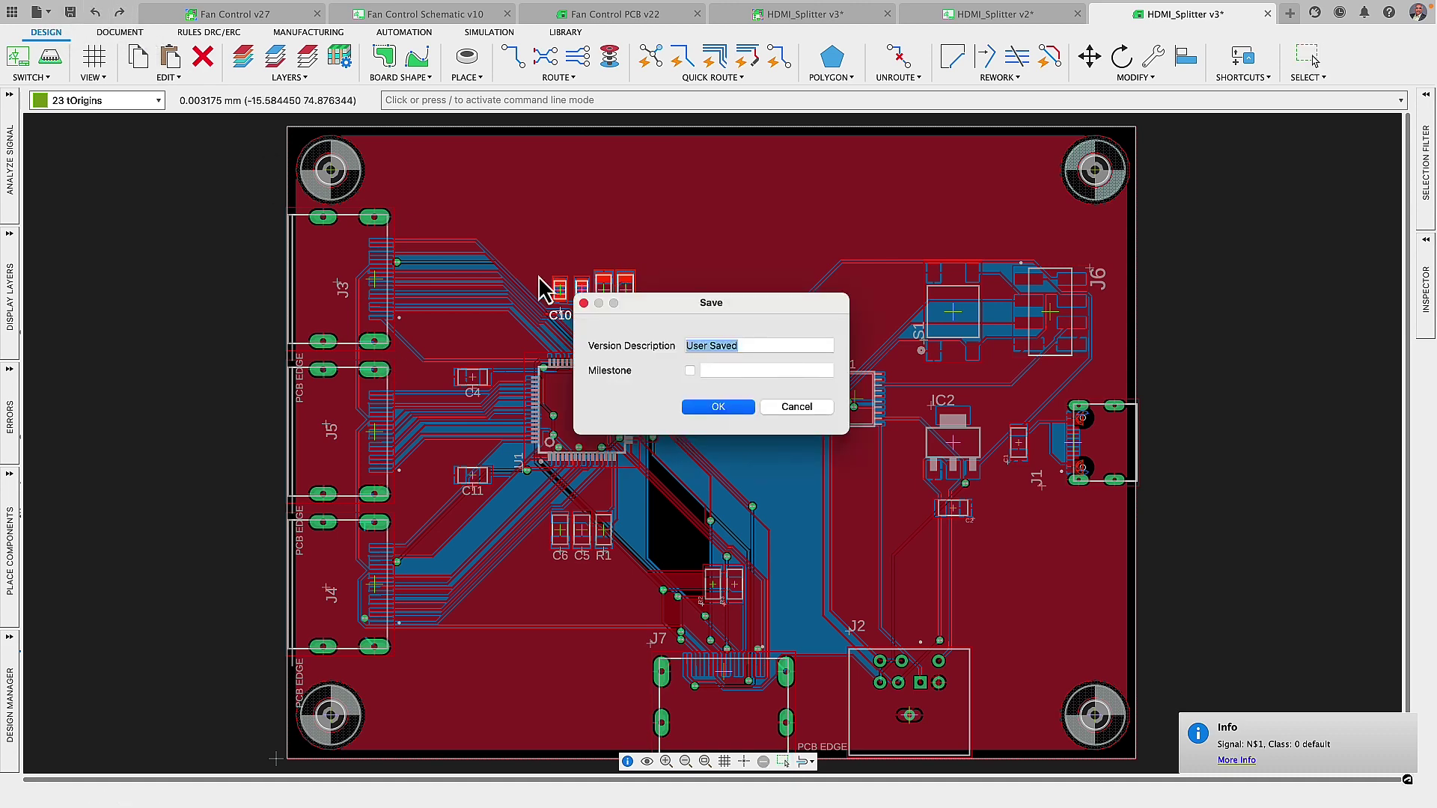
{"action": "left_click", "coordinate": [719, 406]}
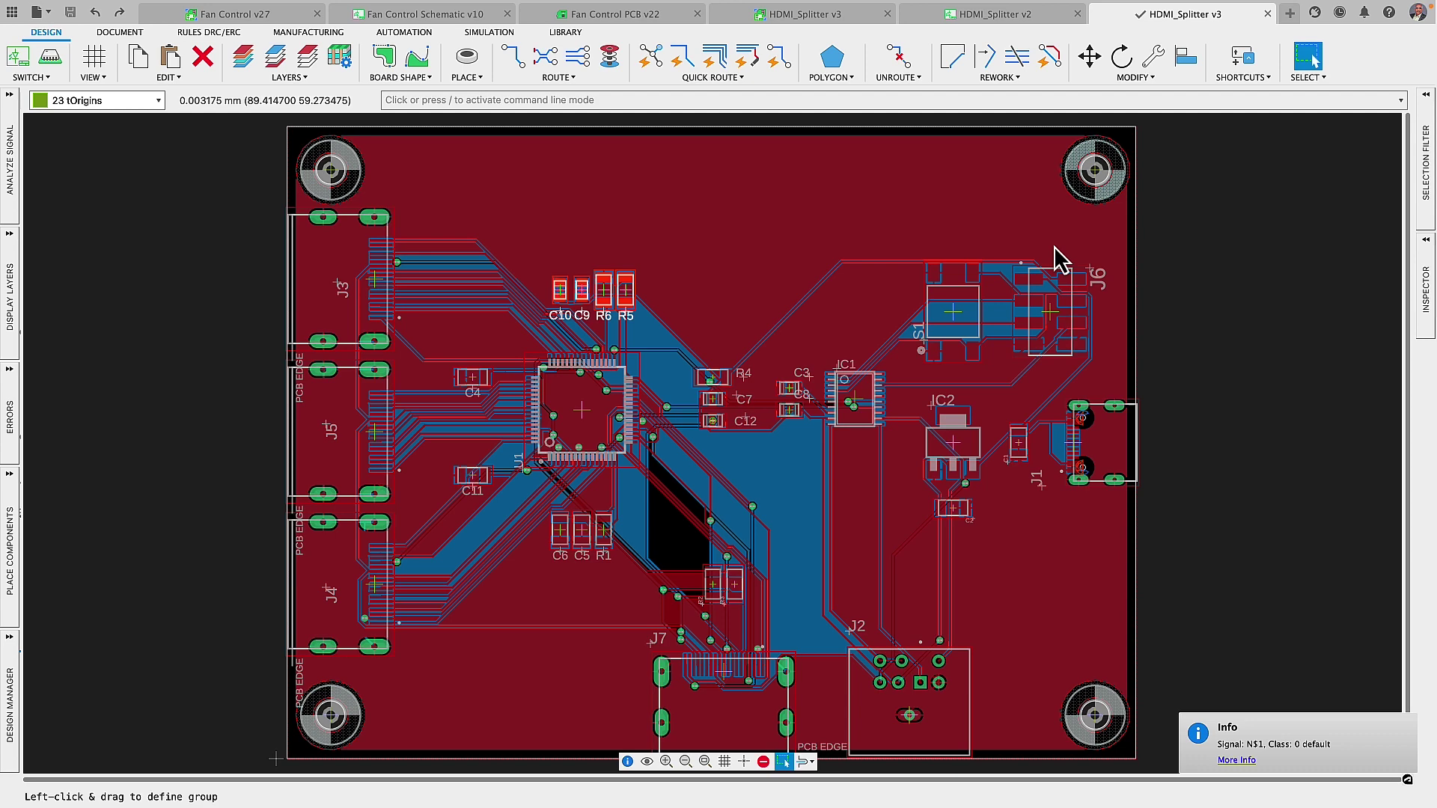
Close the open documents, then create and open an 'Upload EAGLE' folder in TechMarketing.
{"action": "left_click", "coordinate": [1268, 15]}
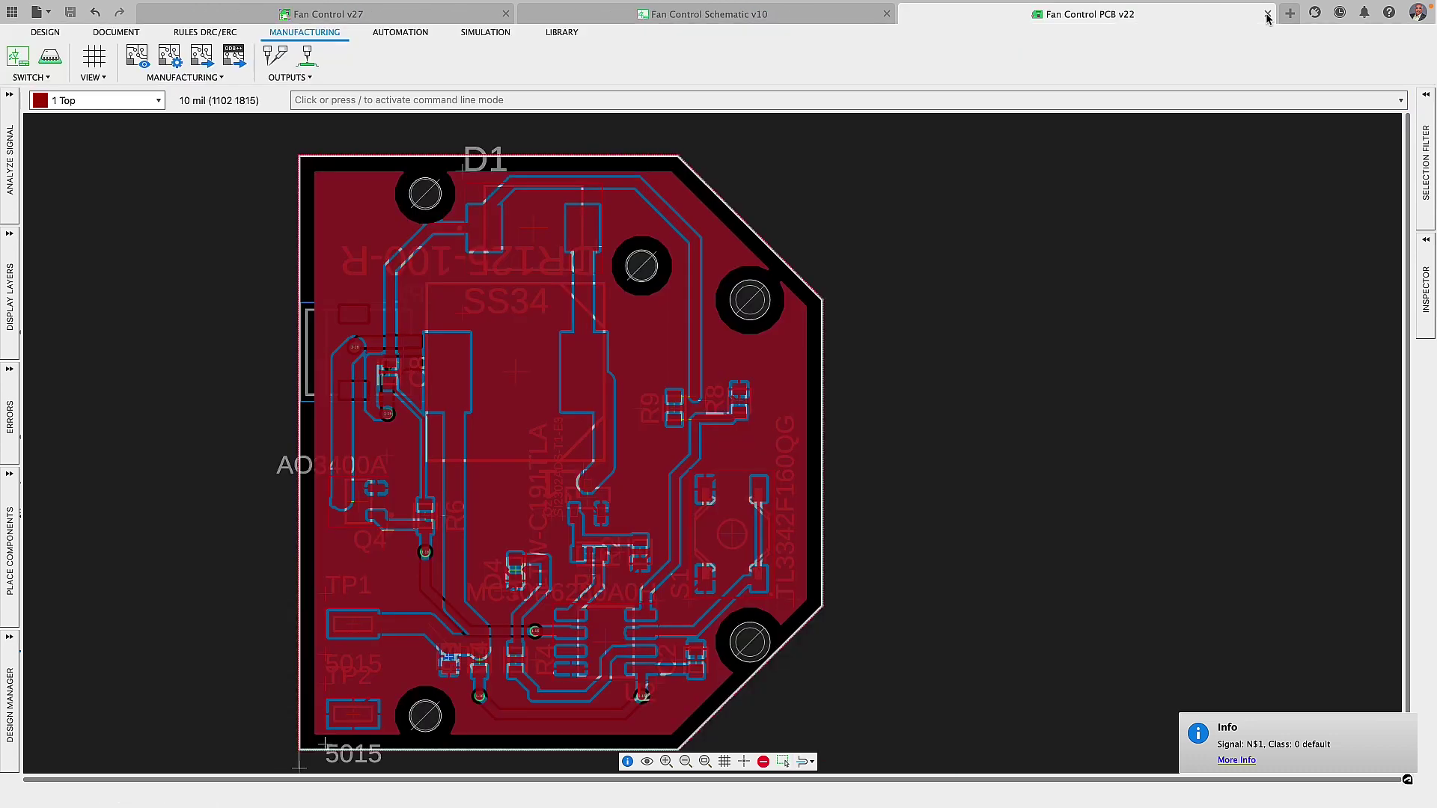
{"action": "left_click", "coordinate": [506, 15]}
{"action": "left_click", "coordinate": [12, 11]}
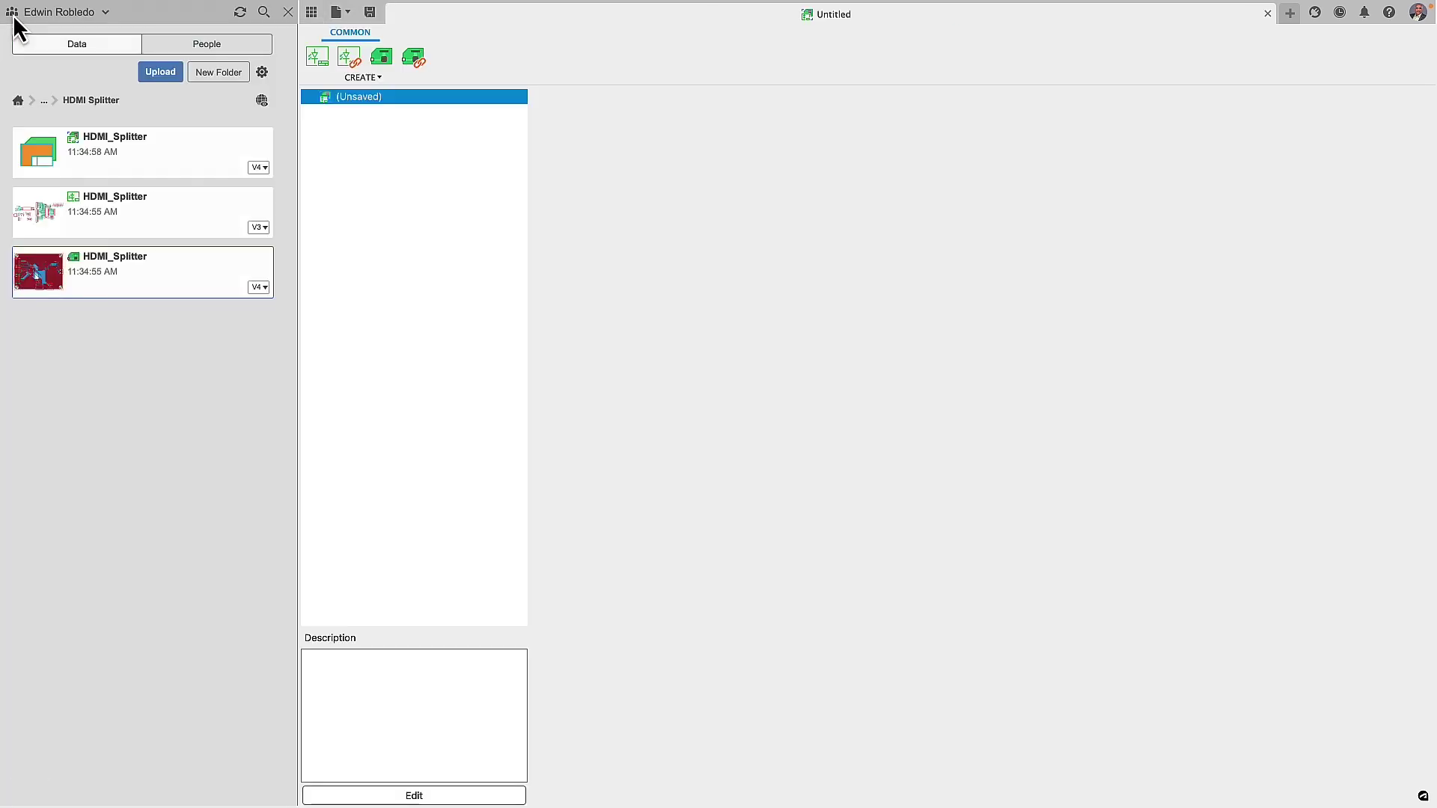
{"action": "left_click", "coordinate": [48, 99]}
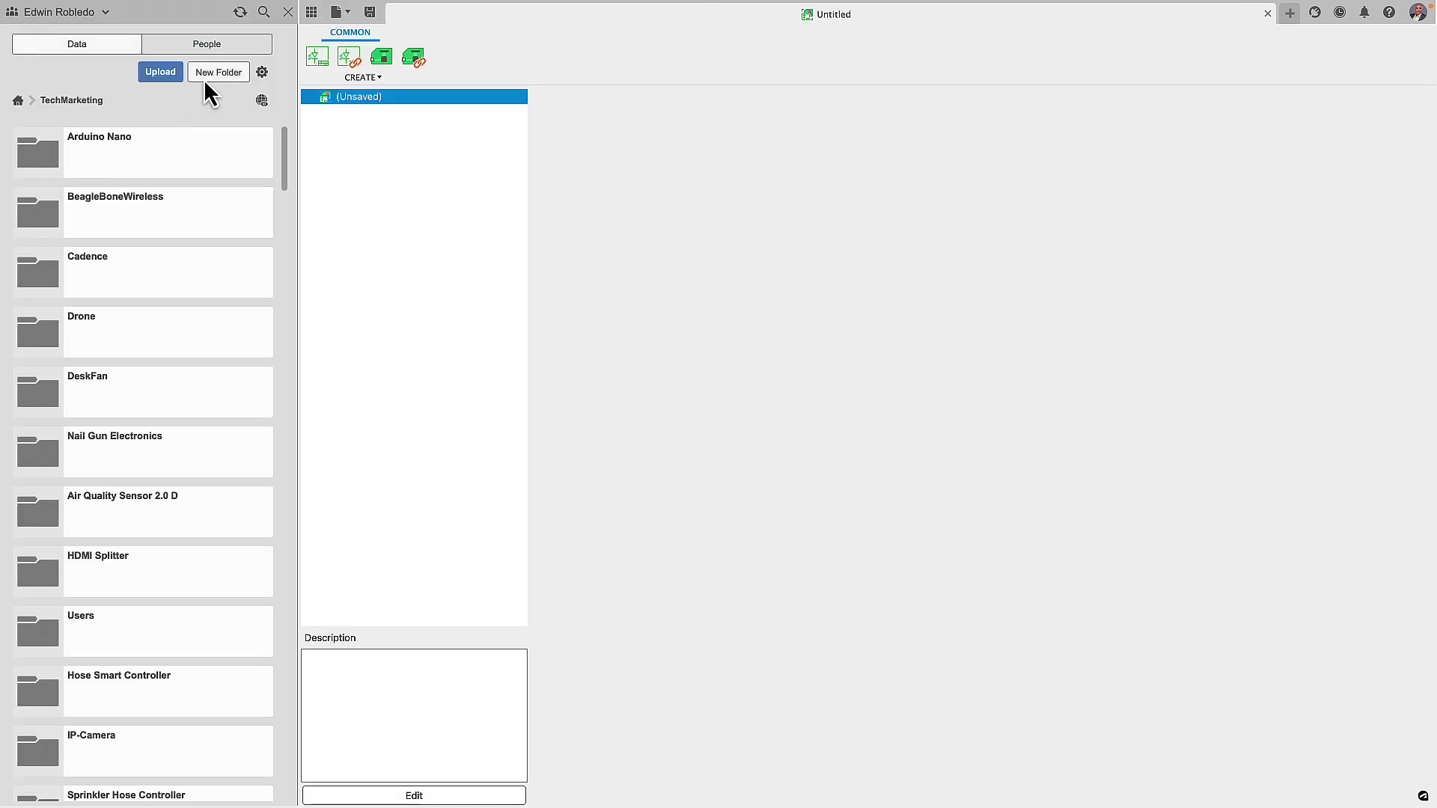
{"action": "left_click", "coordinate": [218, 71]}
{"action": "type", "text": "Upload EAGLE"}
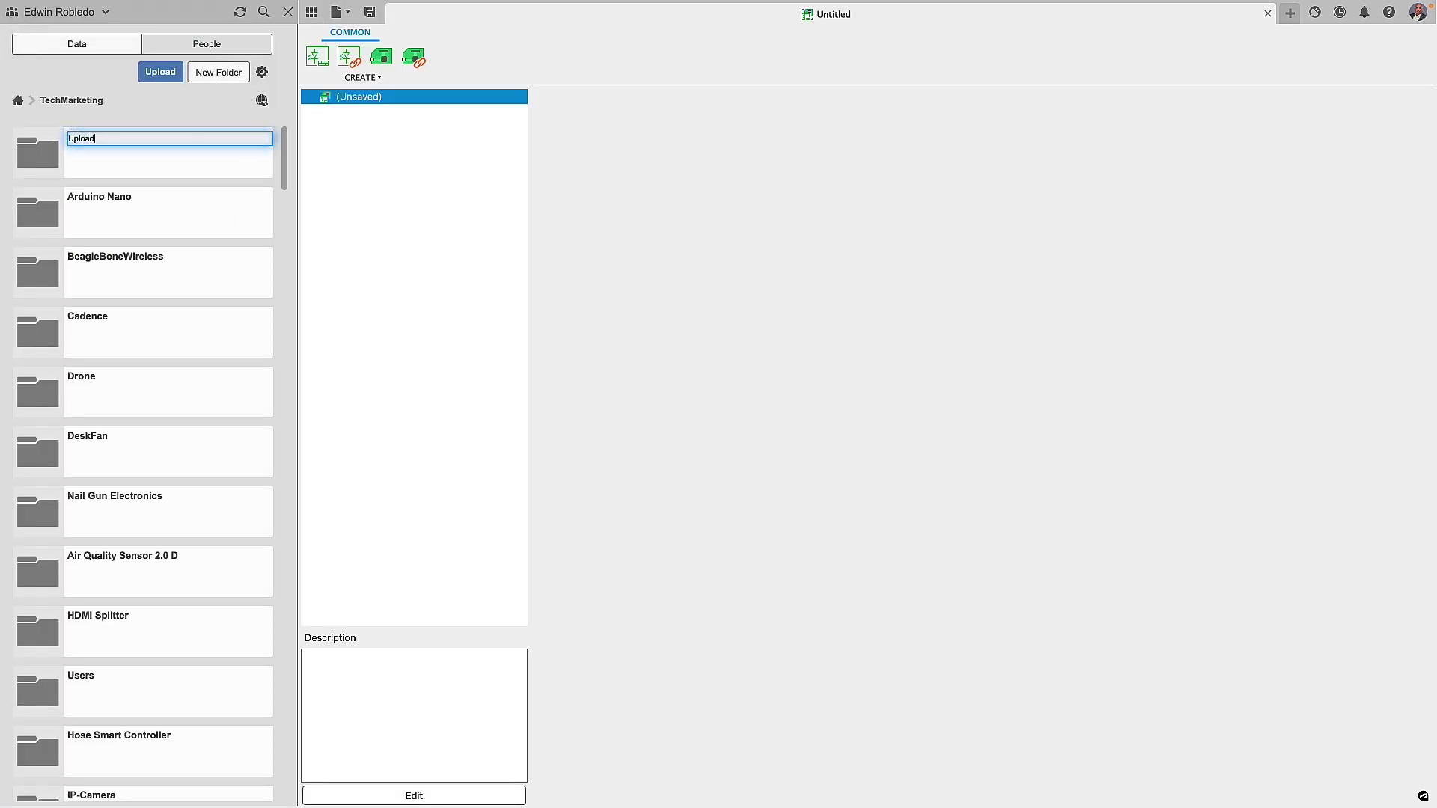
{"action": "key", "text": "Return"}
{"action": "double_click", "coordinate": [187, 148]}
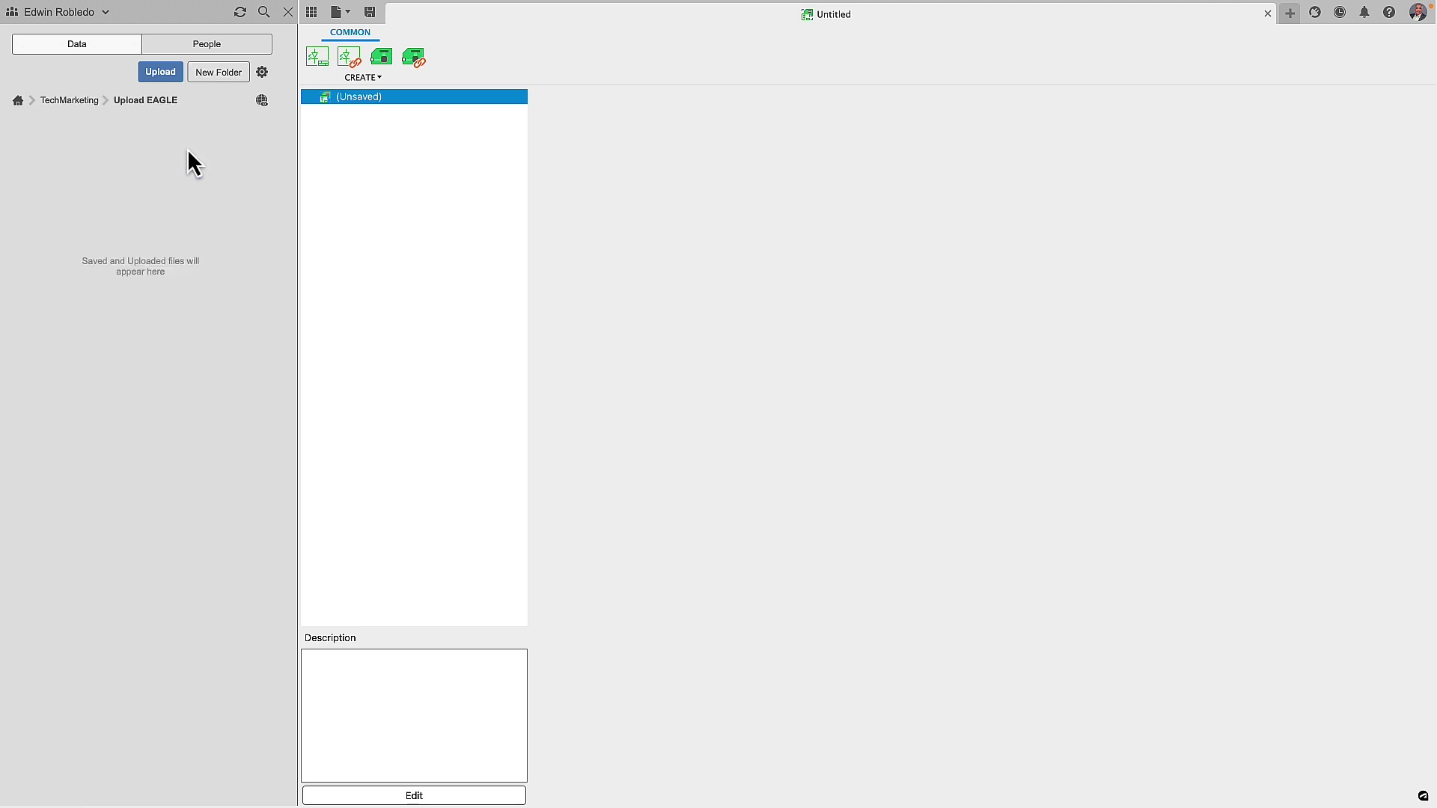
Choose hexapod.brd and hexapod.sch from the EAGLE-9.6.2 hexapod examples folder for upload.
{"action": "left_click", "coordinate": [161, 72]}
{"action": "left_click", "coordinate": [508, 414]}
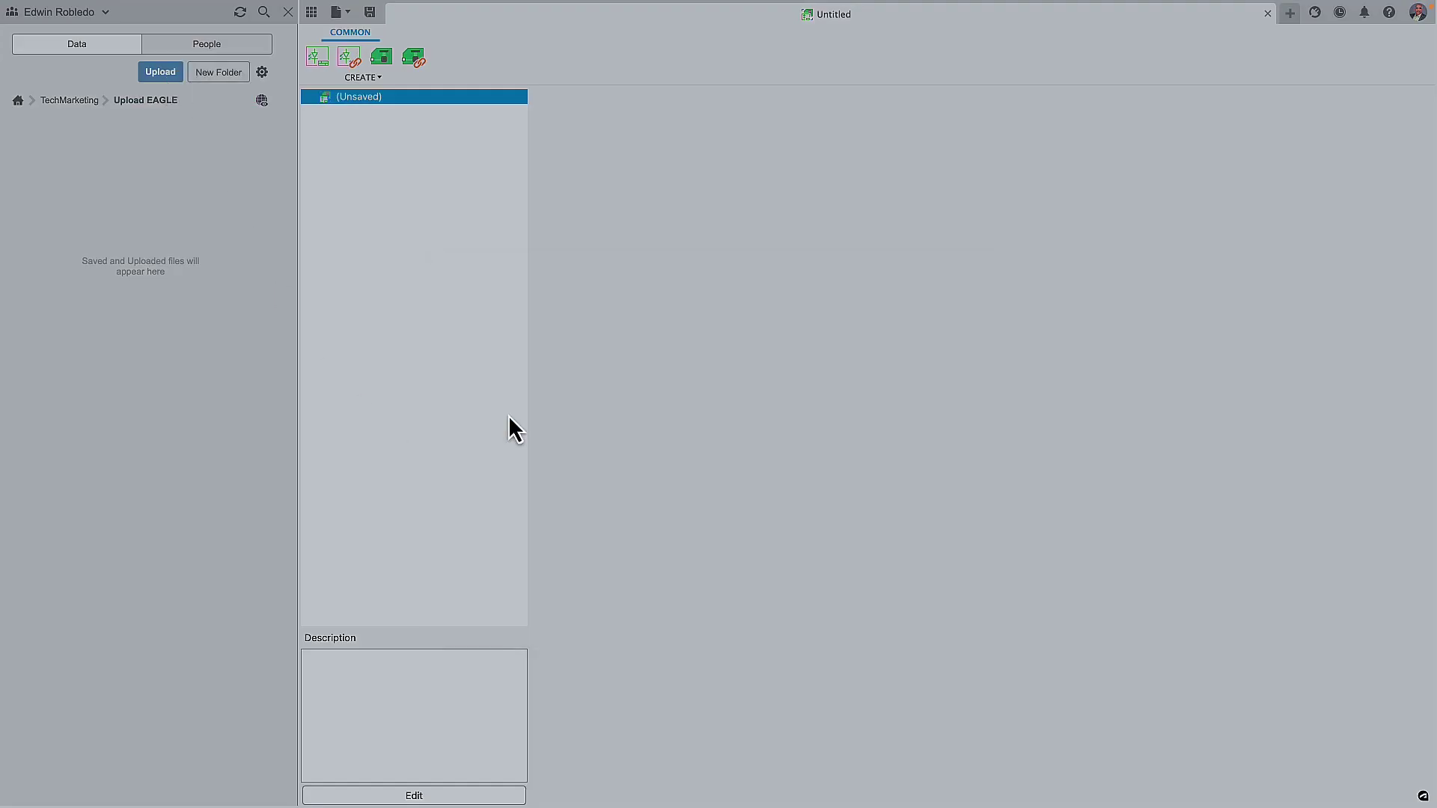
{"action": "left_click", "coordinate": [554, 523]}
{"action": "left_click", "coordinate": [709, 177]}
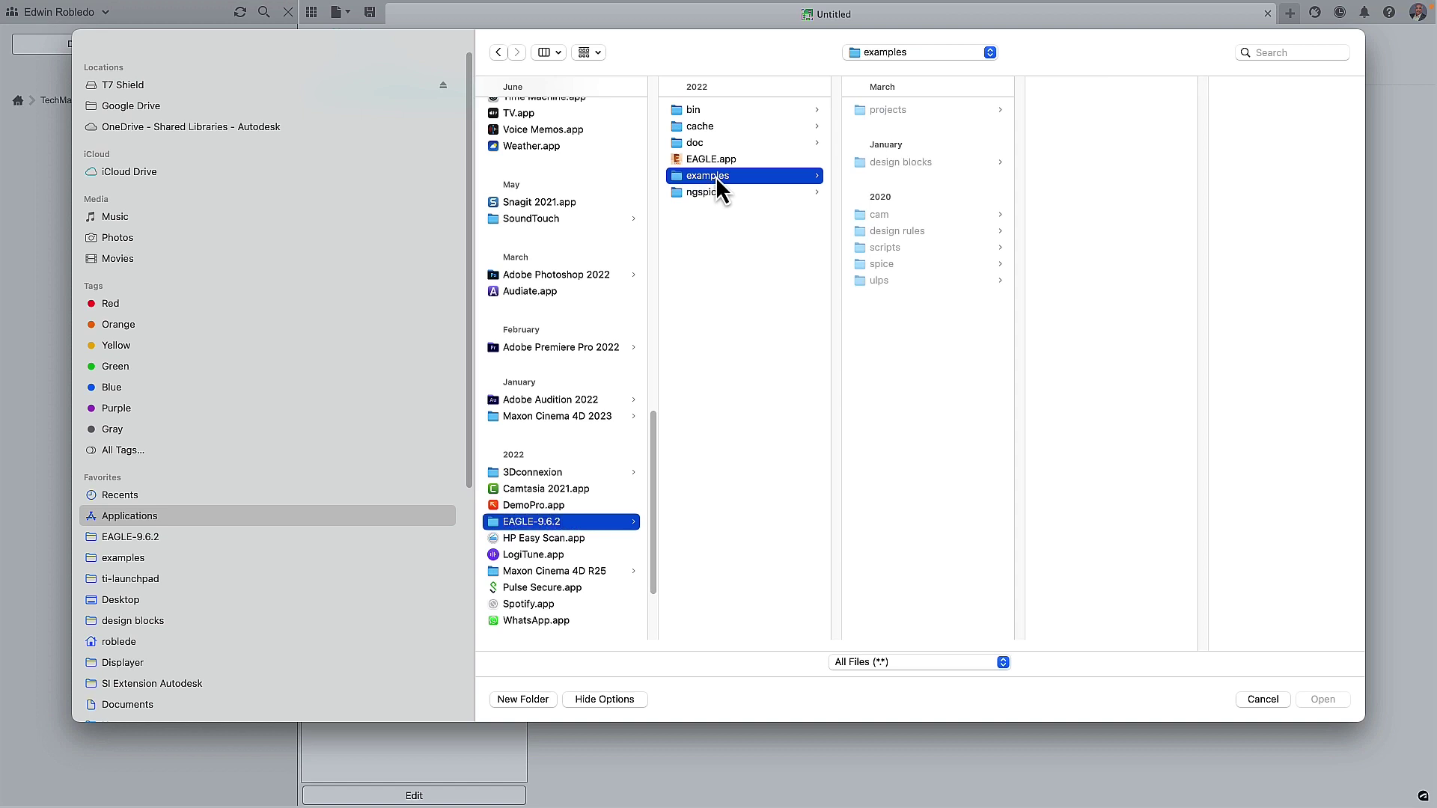
{"action": "left_click", "coordinate": [883, 114]}
{"action": "left_click", "coordinate": [1069, 114]}
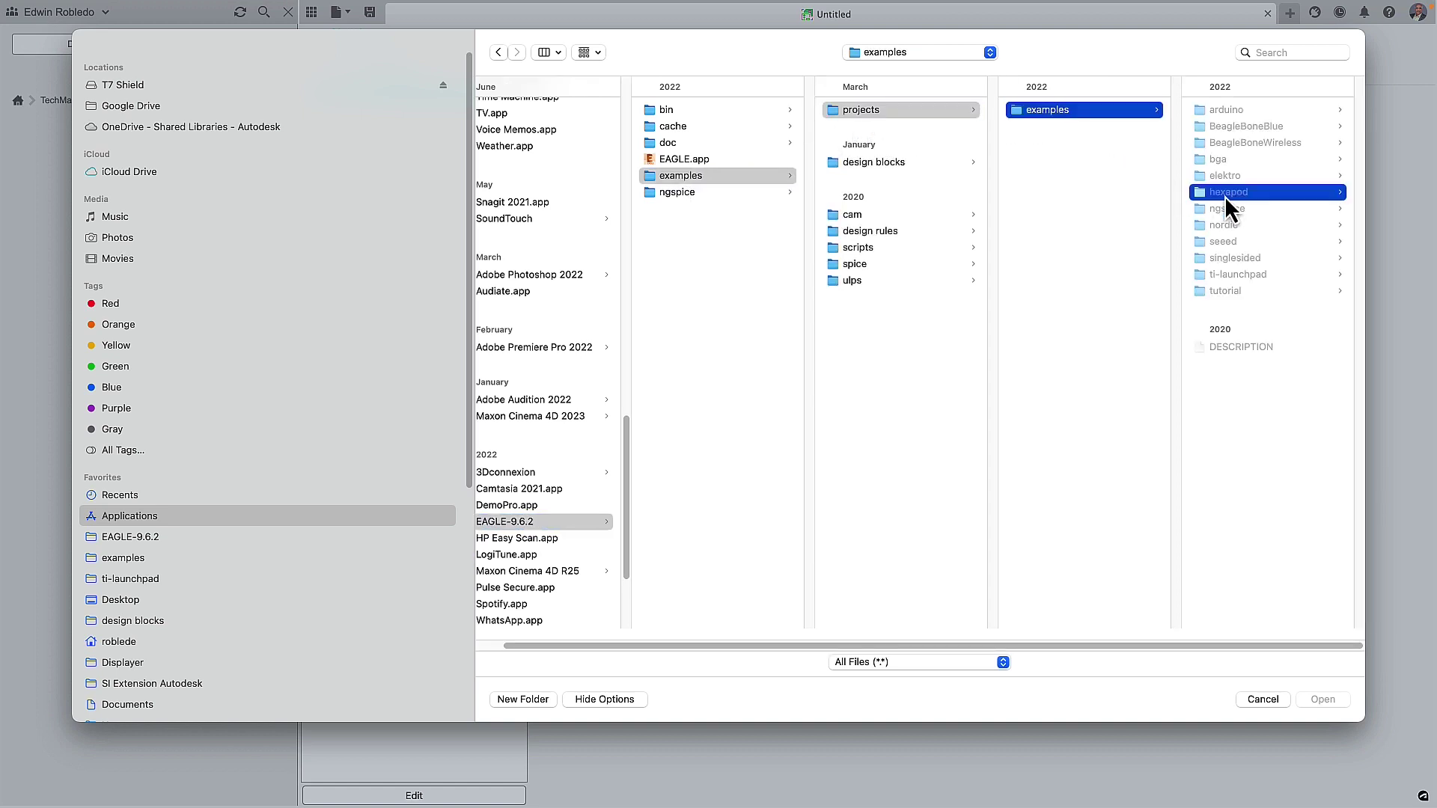
{"action": "left_click", "coordinate": [1225, 193]}
{"action": "left_click", "coordinate": [1247, 126]}
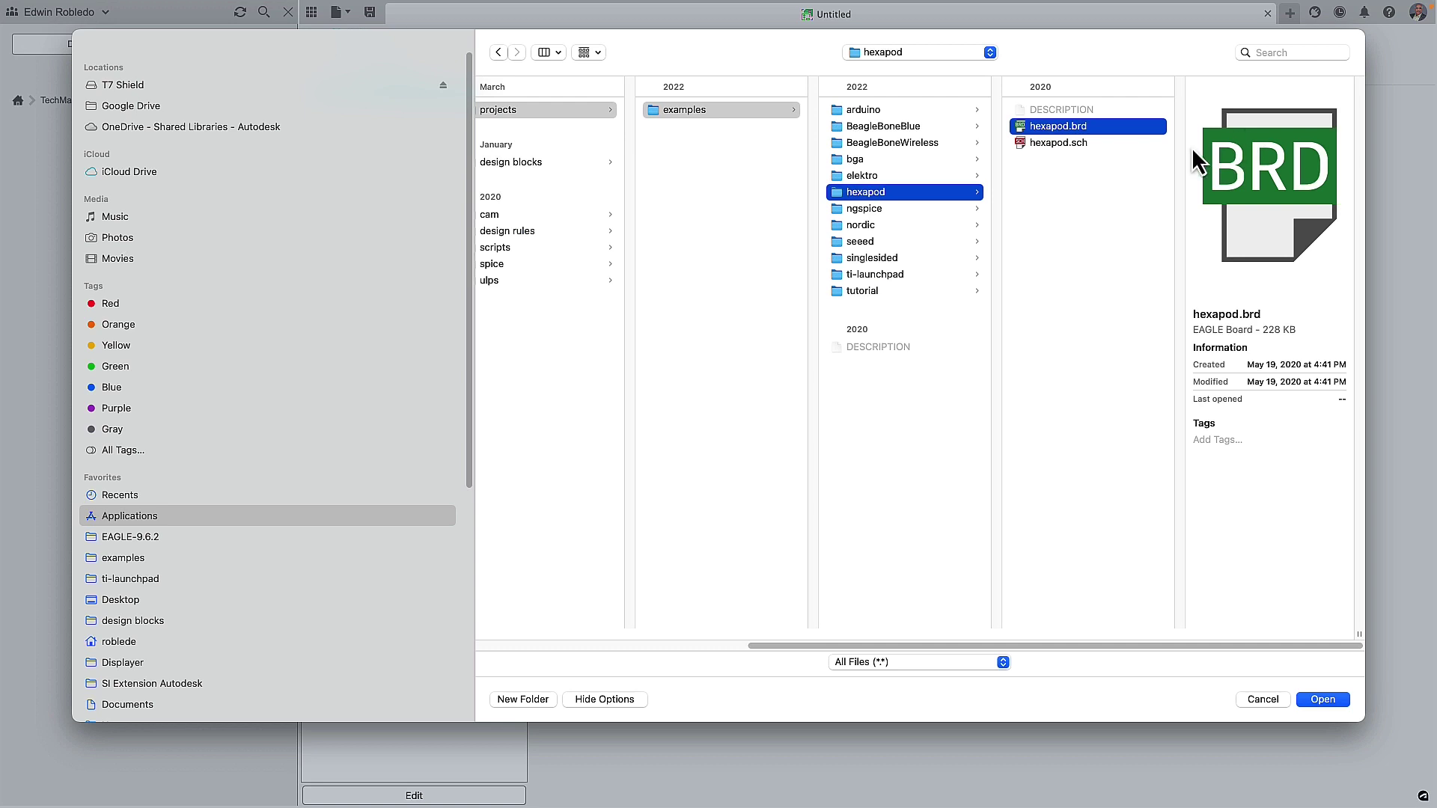
{"action": "left_click", "coordinate": [1069, 144], "text": "shift"}
{"action": "left_click", "coordinate": [1323, 699]}
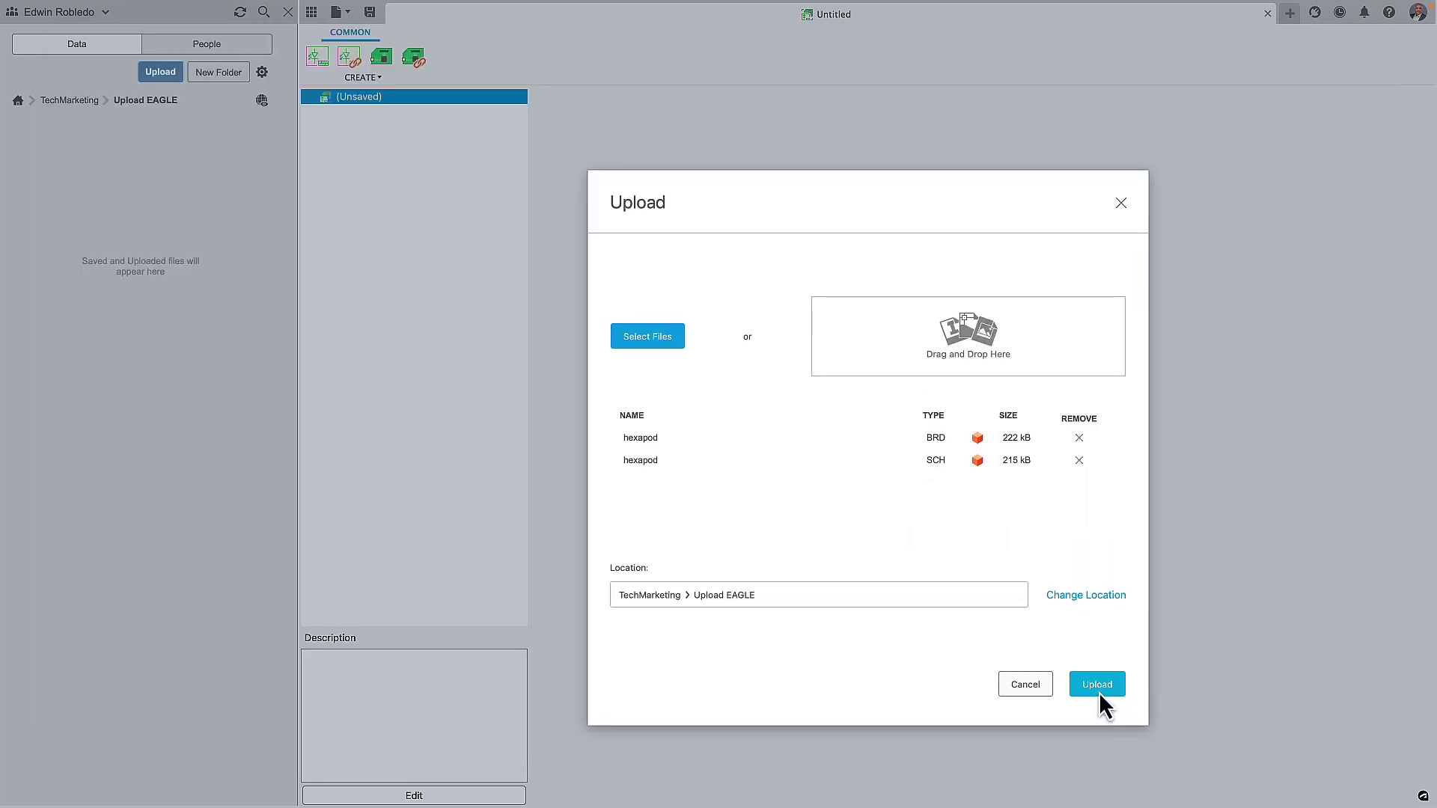
Upload the files as one electronics design and open its hexapod board layout.
{"action": "left_click", "coordinate": [1096, 686]}
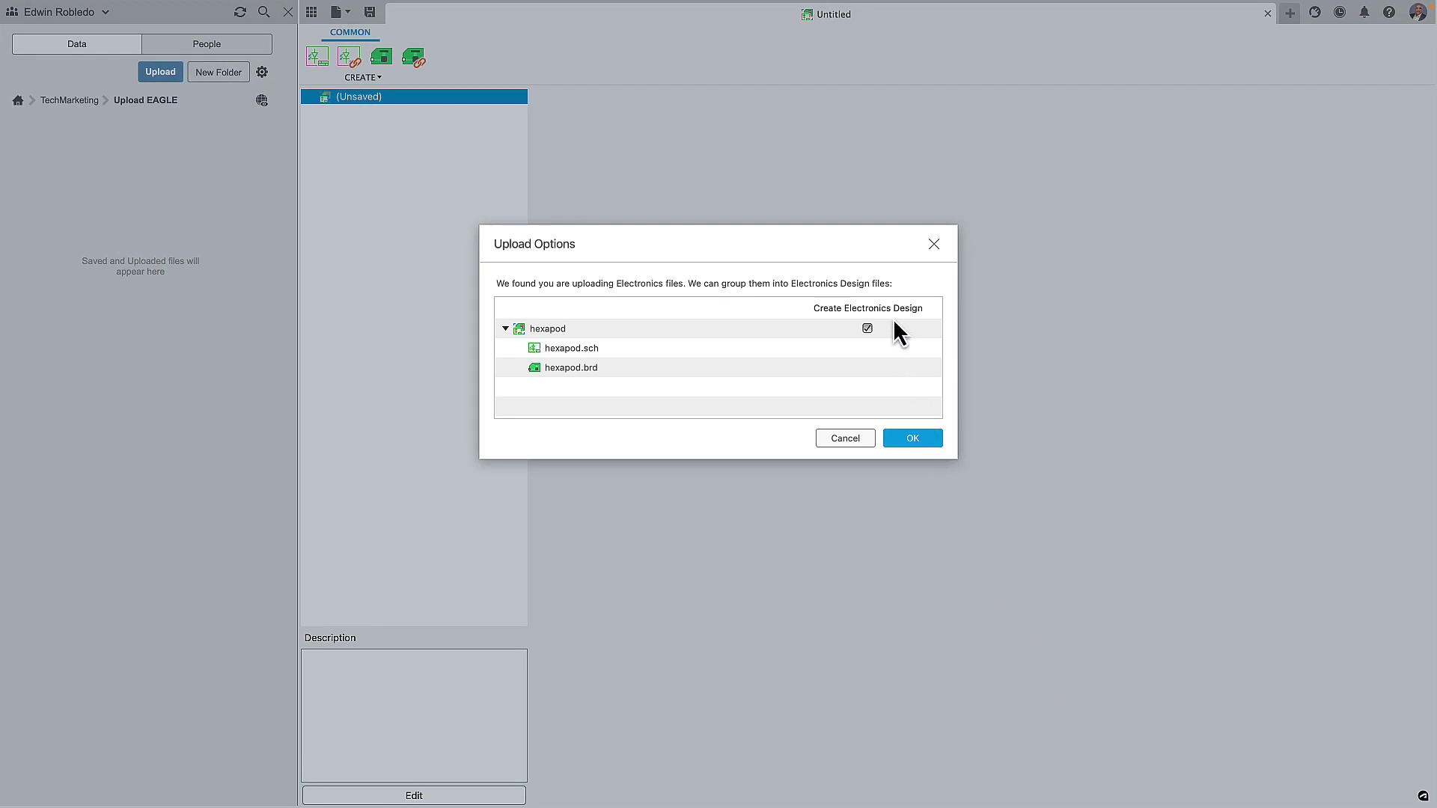
{"action": "left_click", "coordinate": [912, 438]}
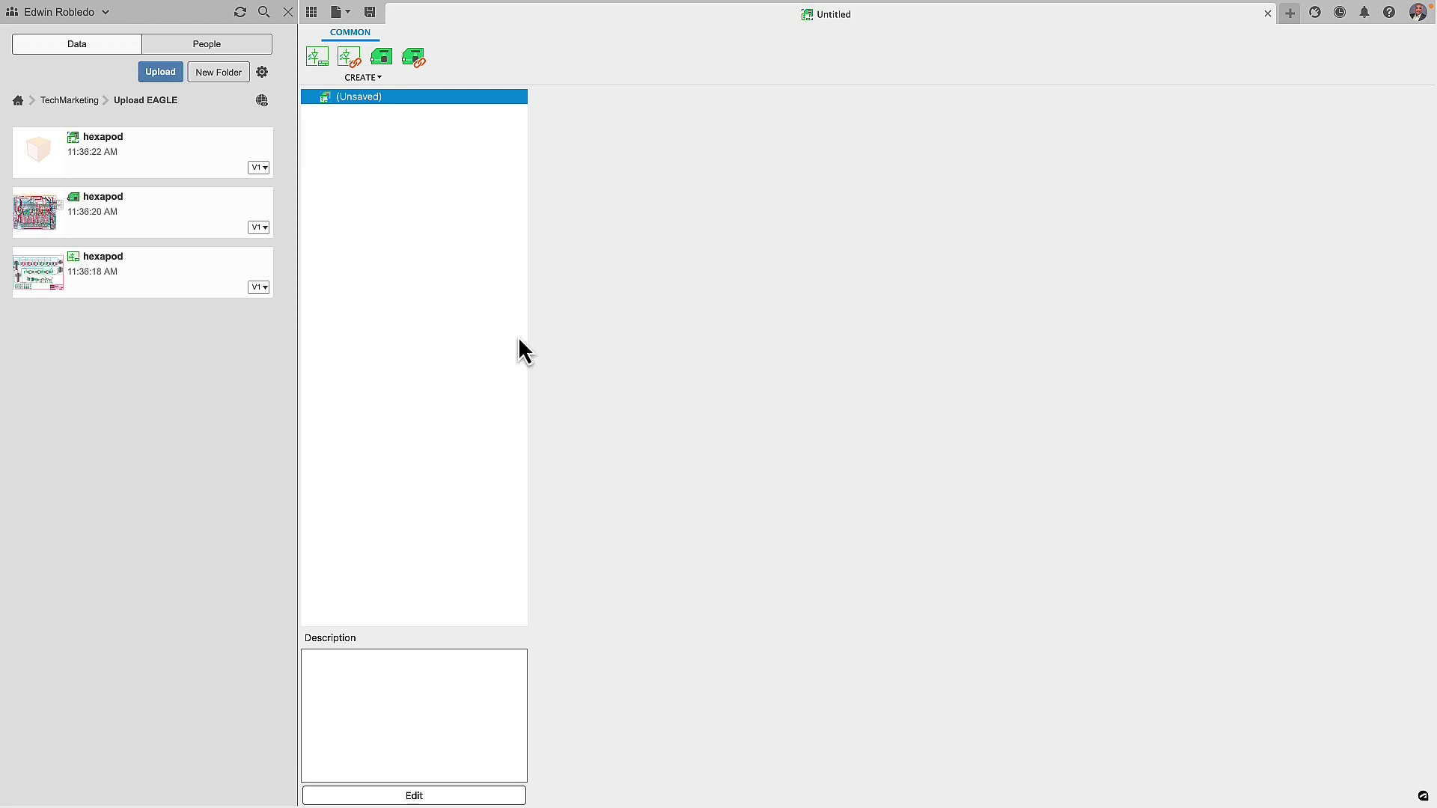
{"action": "double_click", "coordinate": [195, 170]}
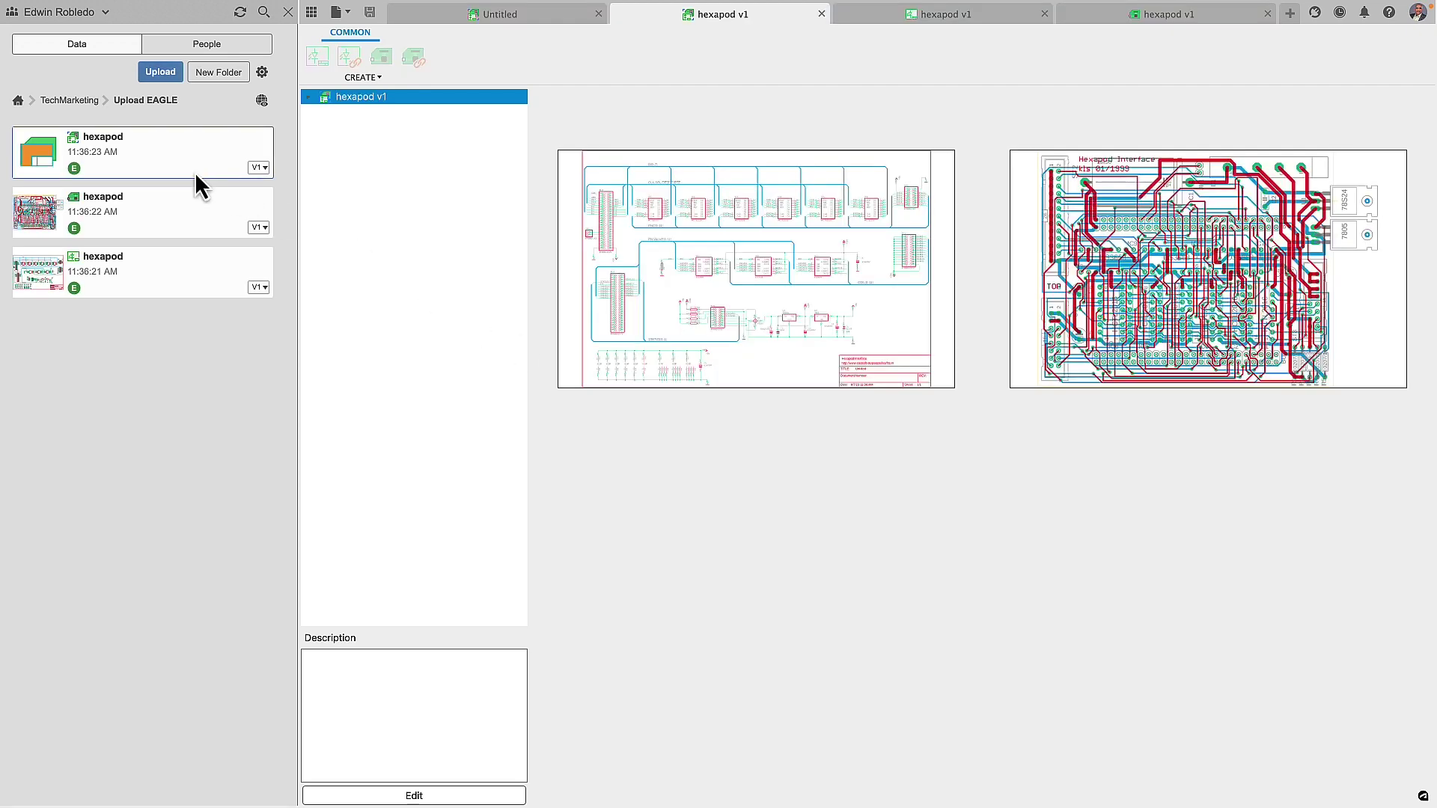
{"action": "left_click", "coordinate": [959, 14]}
{"action": "left_click", "coordinate": [1134, 16]}
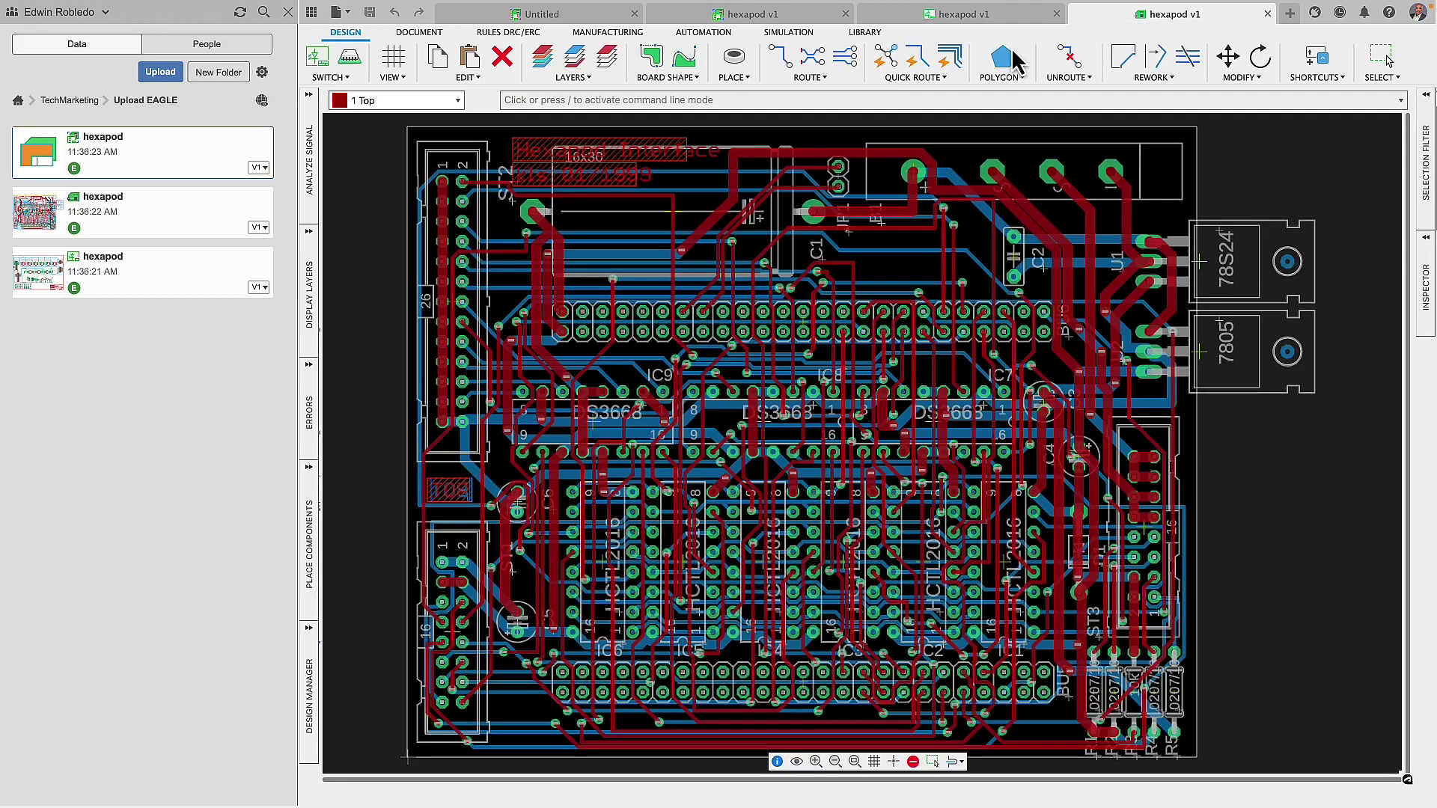